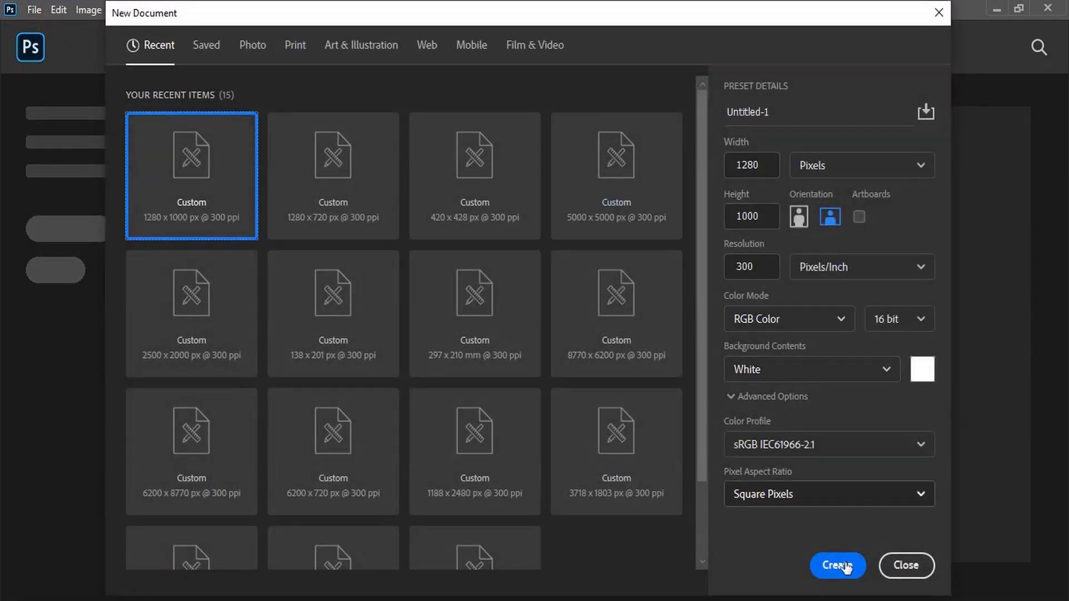
Create a 1280×1000 document and type 'Break The' in green script
left_click(838, 569)
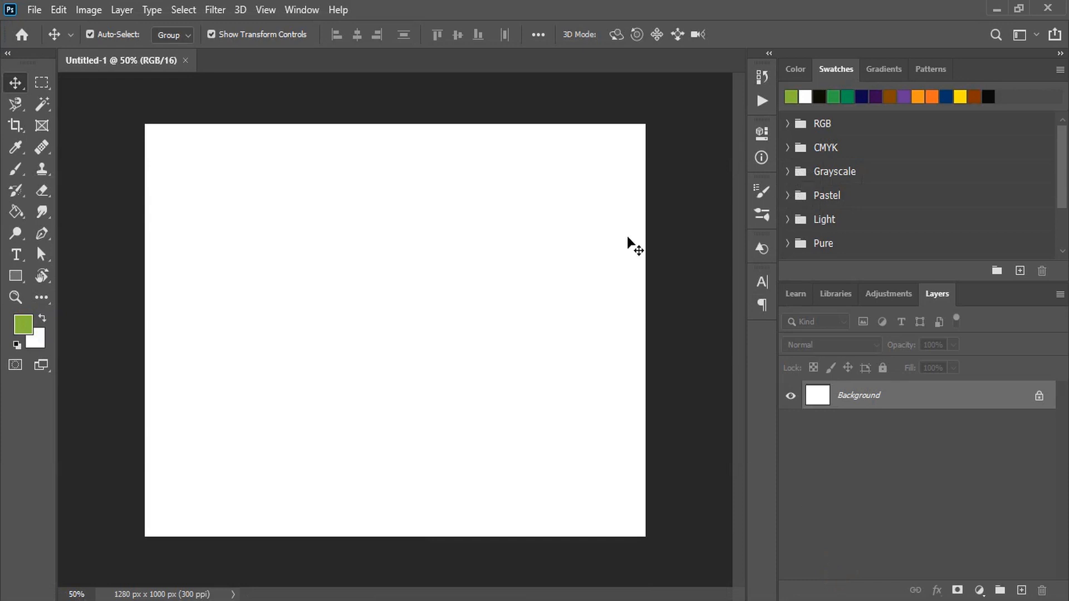
left_click(17, 254)
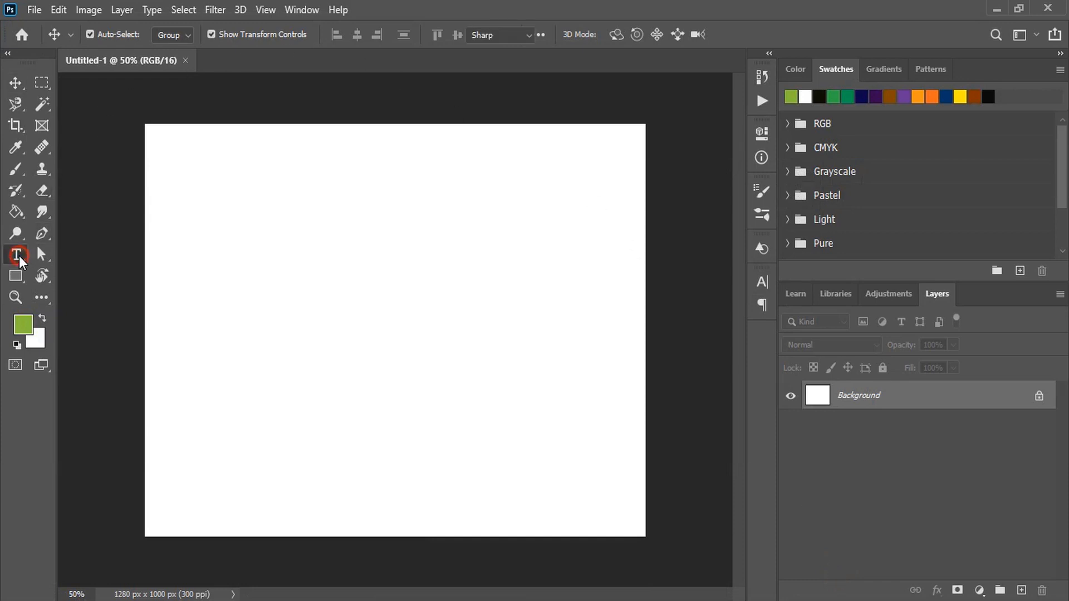
left_click(285, 326)
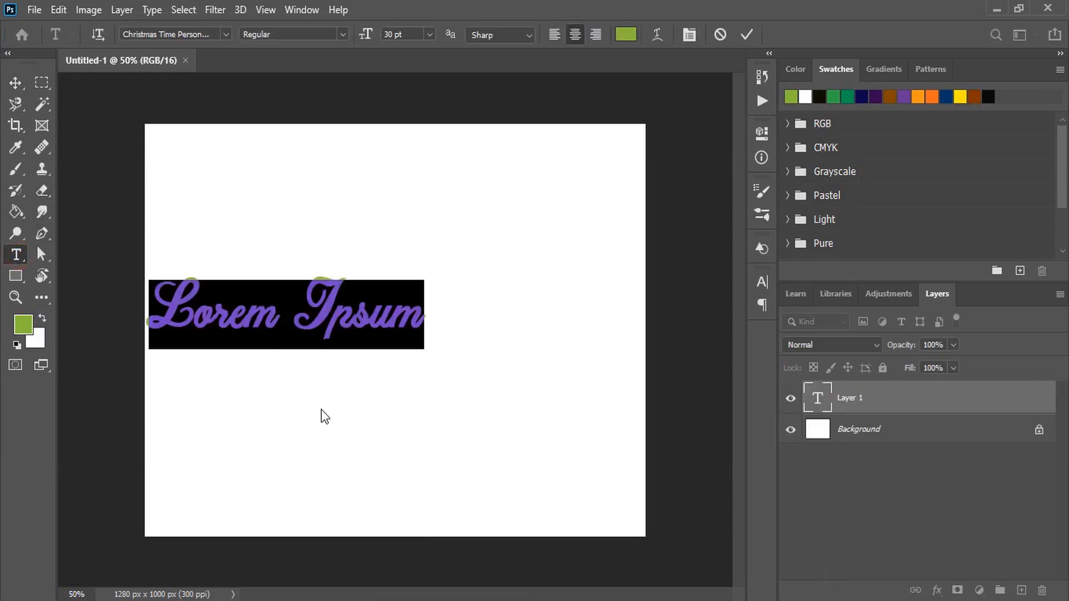
type("Break ")
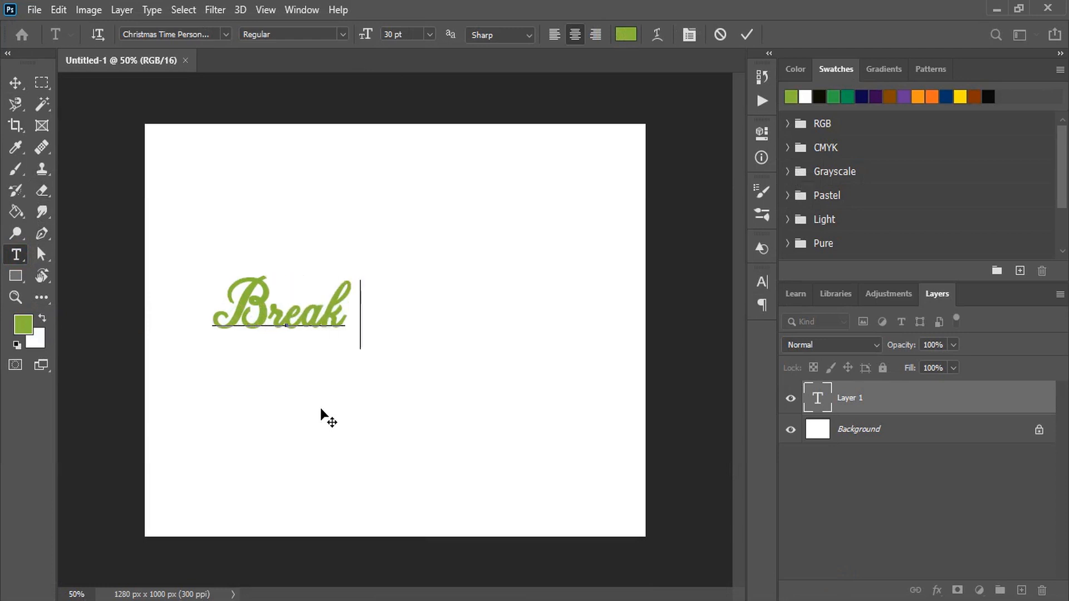
type("The")
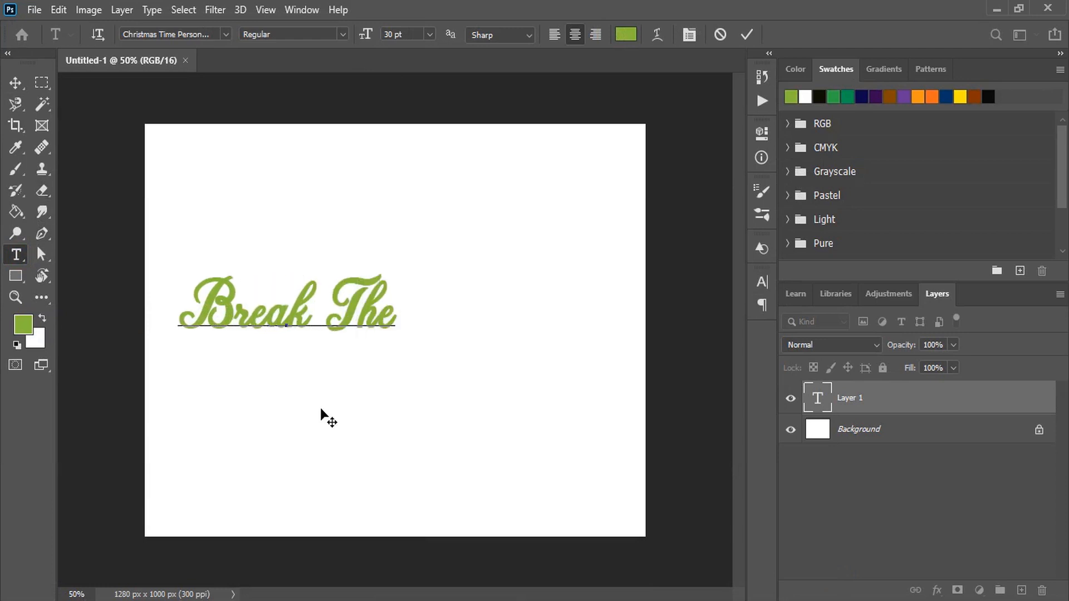
Scale the 'Break The' text to about 144% and move it to the centre
left_click(16, 82)
mouse_move(402, 337)
left_mouse_down()
mouse_move(495, 419)
mouse_move(482, 415)
left_mouse_up()
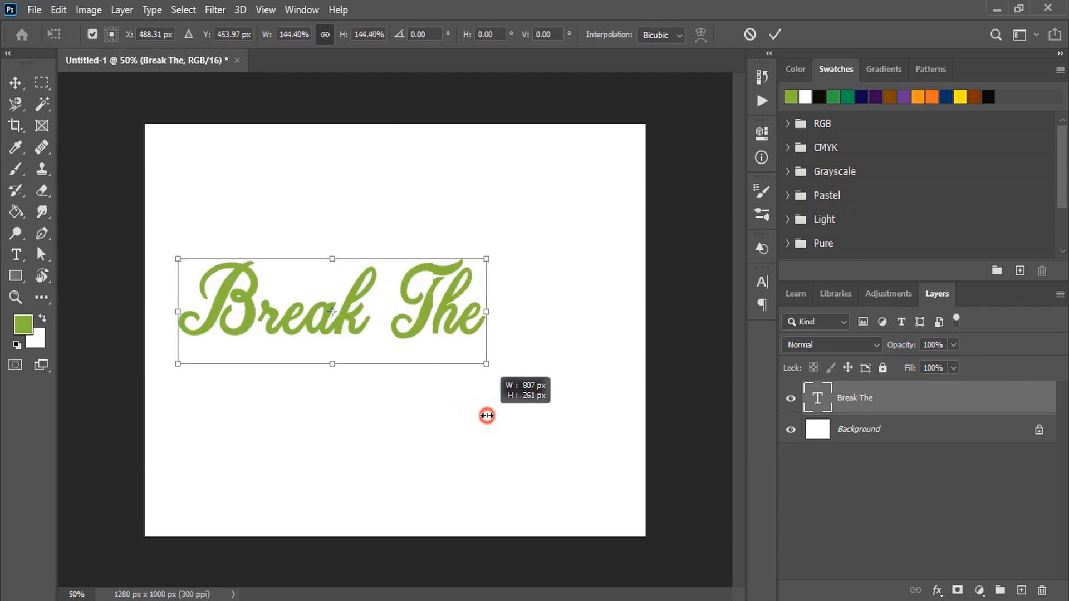
left_click_drag(444, 313, 495, 302)
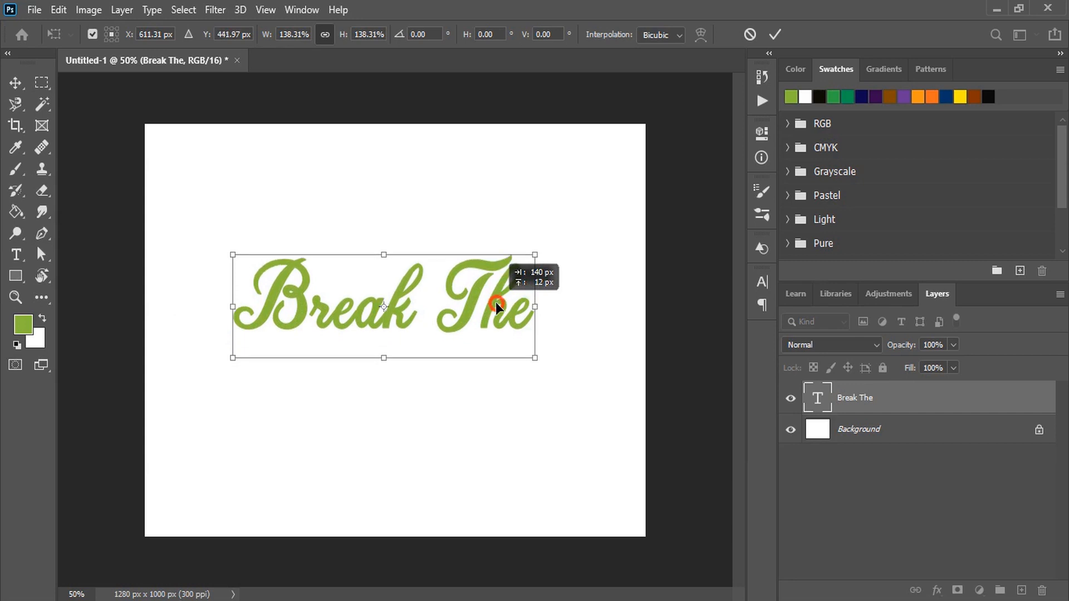
left_click(773, 36)
Draw a closed curved swoosh shape beneath the 'Break The' text with the Pen tool
left_click(383, 176)
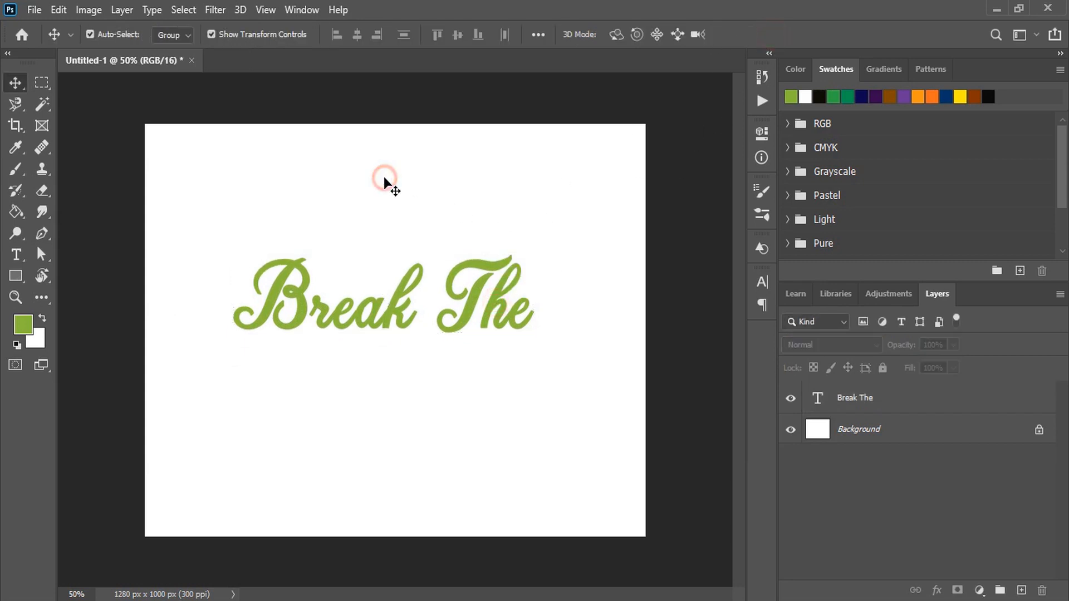
left_click(42, 233)
left_click(536, 308)
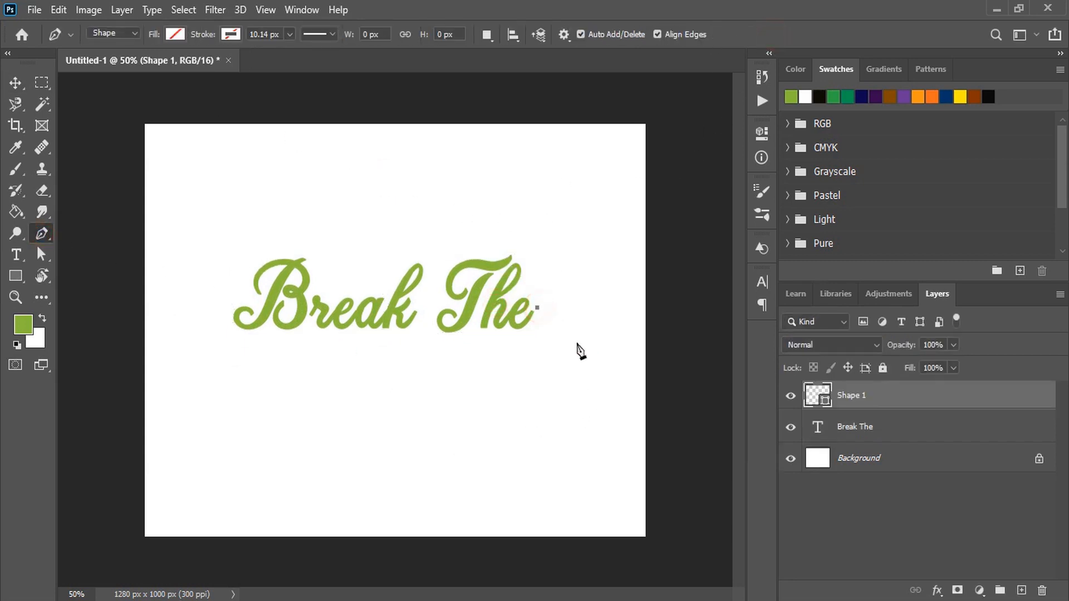
left_click_drag(527, 338, 505, 357)
mouse_move(396, 351)
left_mouse_down()
mouse_move(351, 334)
mouse_move(306, 337)
left_mouse_up()
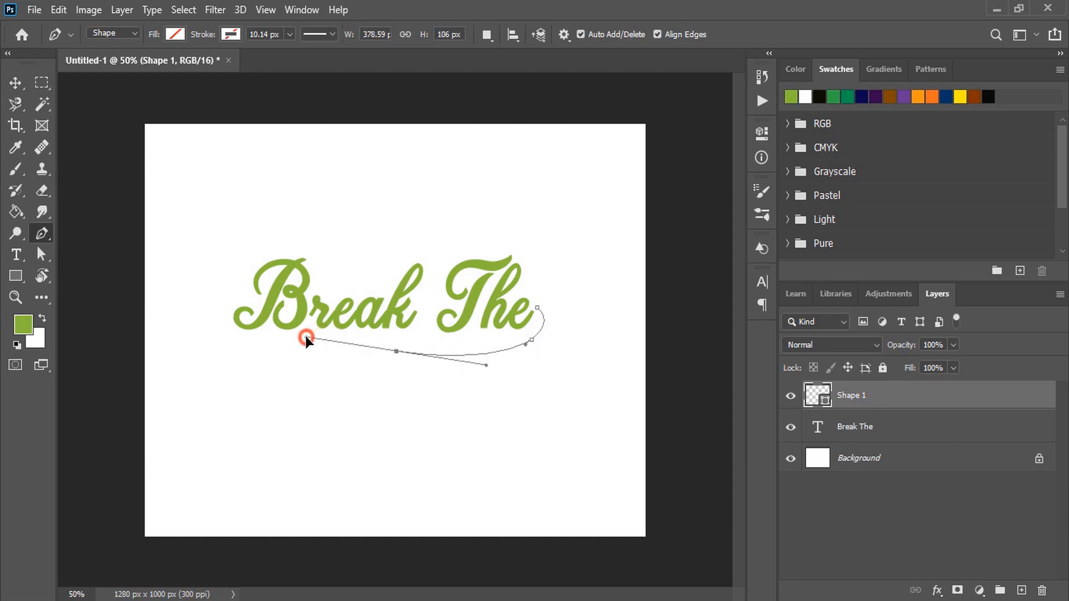
left_click_drag(220, 381, 193, 415)
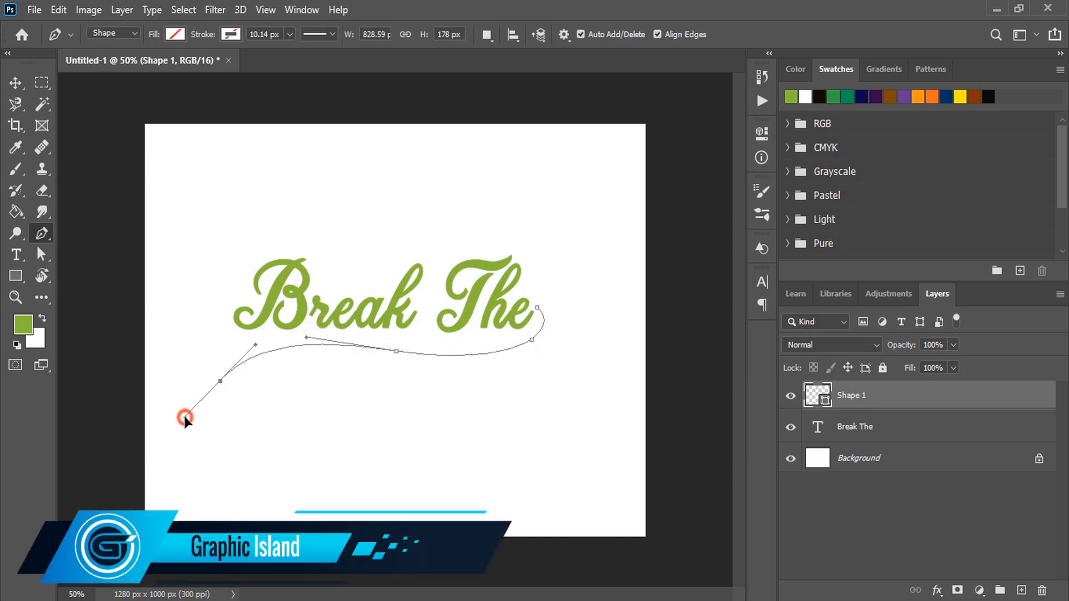
mouse_move(279, 401)
left_mouse_down()
mouse_move(294, 417)
mouse_move(337, 390)
left_mouse_up()
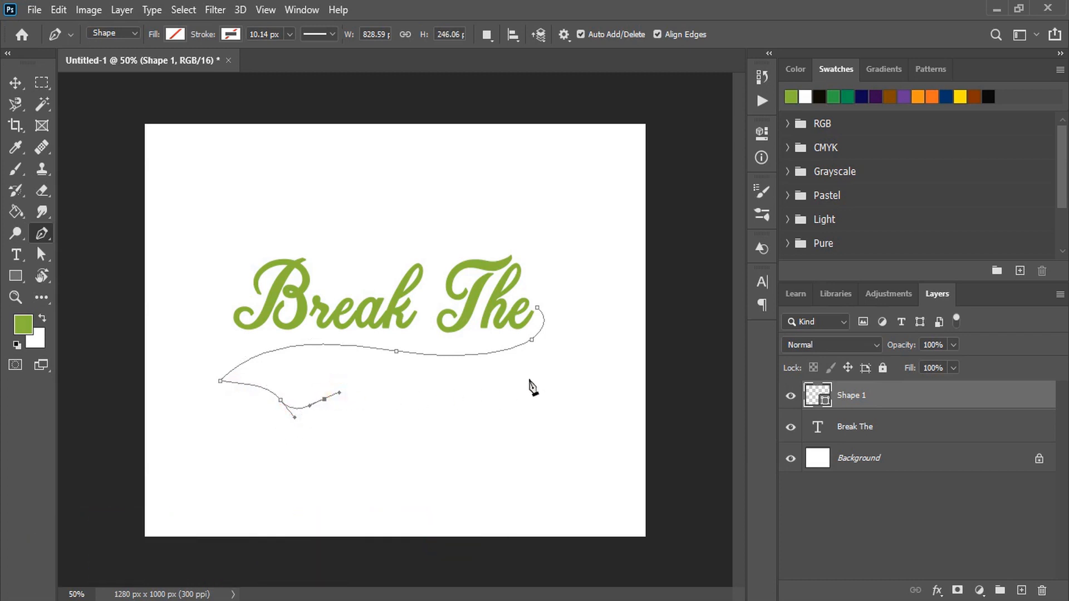
left_click_drag(500, 379, 577, 390)
left_click_drag(538, 309, 495, 281)
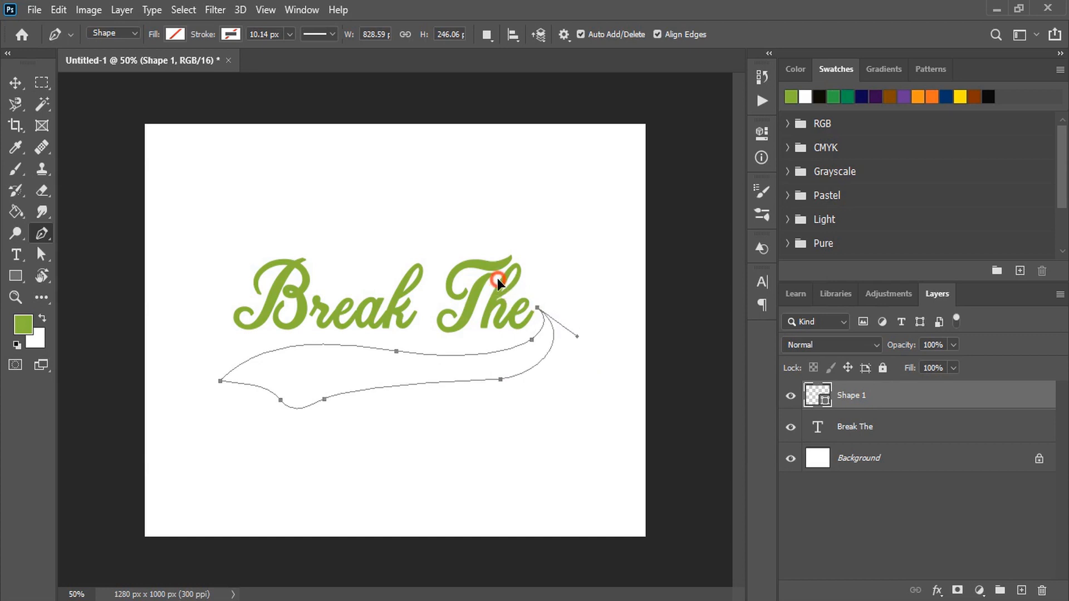
left_click_drag(495, 281, 494, 276)
Fill the swoosh with black, deselect it and zoom to 100%
left_click(171, 36)
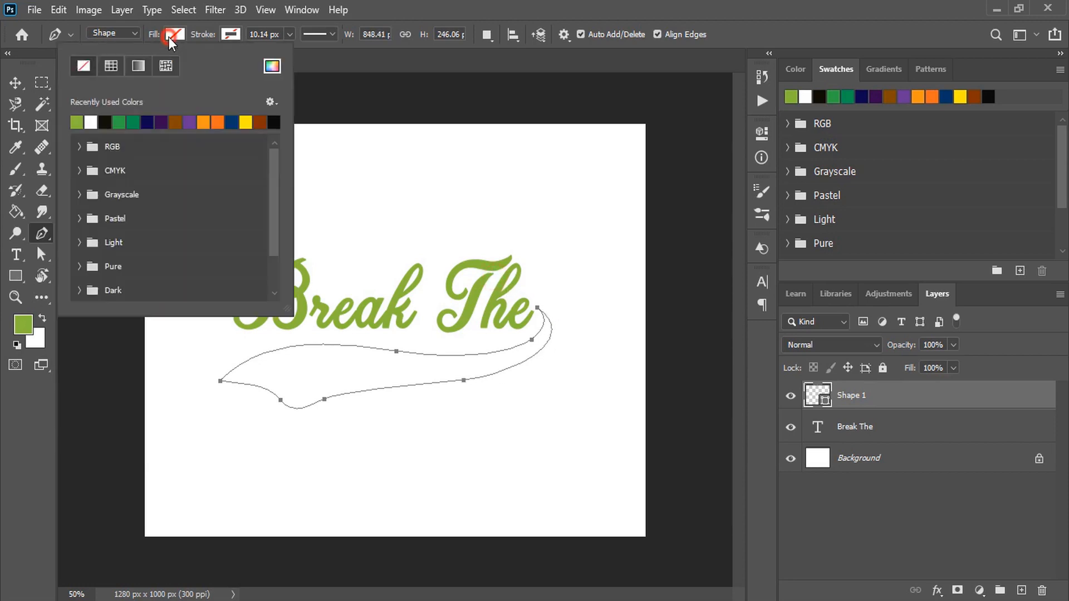
left_click(104, 123)
left_click(16, 82)
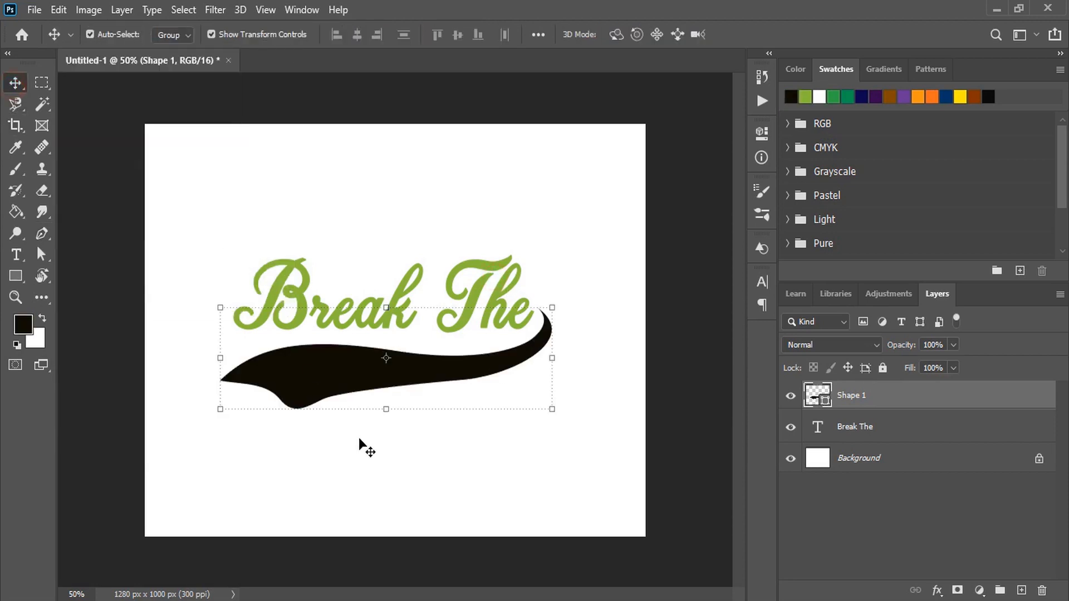
left_click(365, 468)
key("ctrl+1")
Begin the outline path beside the B, tracing over 'Brea' at 200% zoom
right_click(42, 234)
left_click(100, 233)
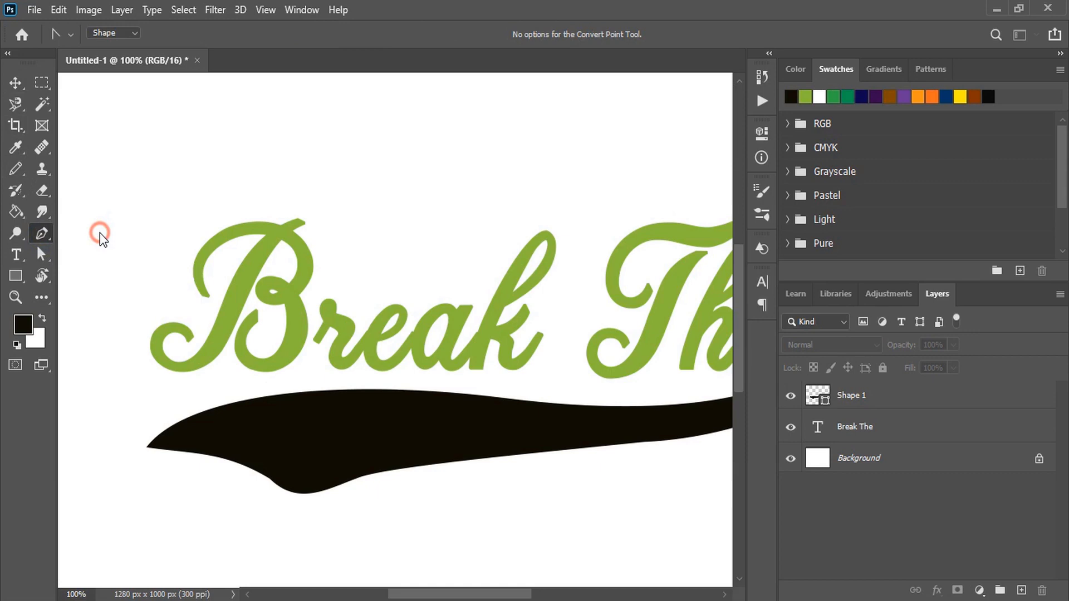
left_click(191, 304)
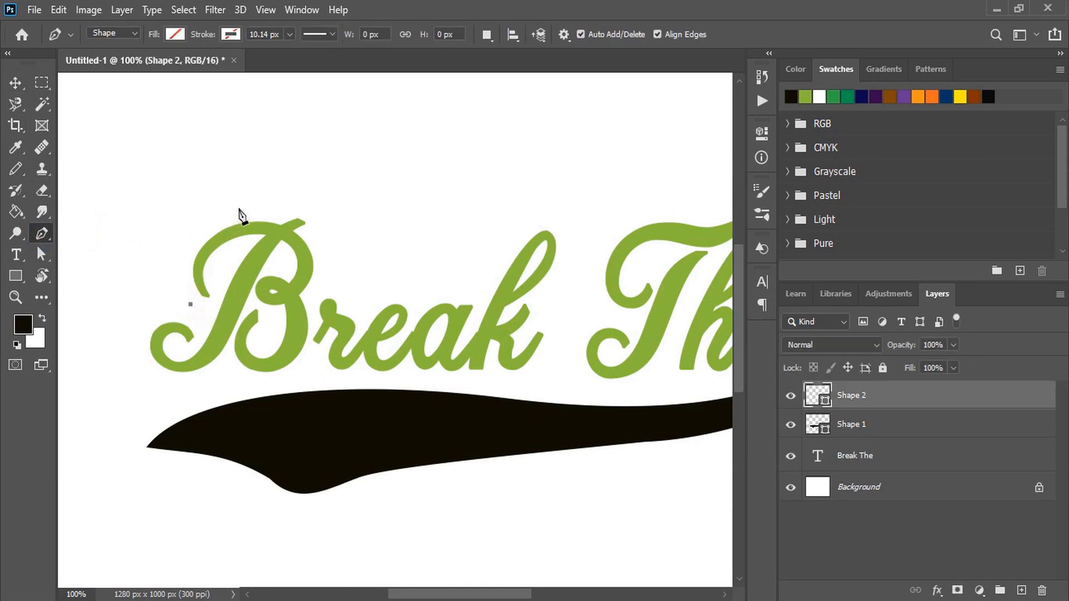
mouse_move(239, 214)
left_mouse_down()
mouse_move(328, 182)
mouse_move(281, 214)
mouse_move(256, 208)
left_mouse_up()
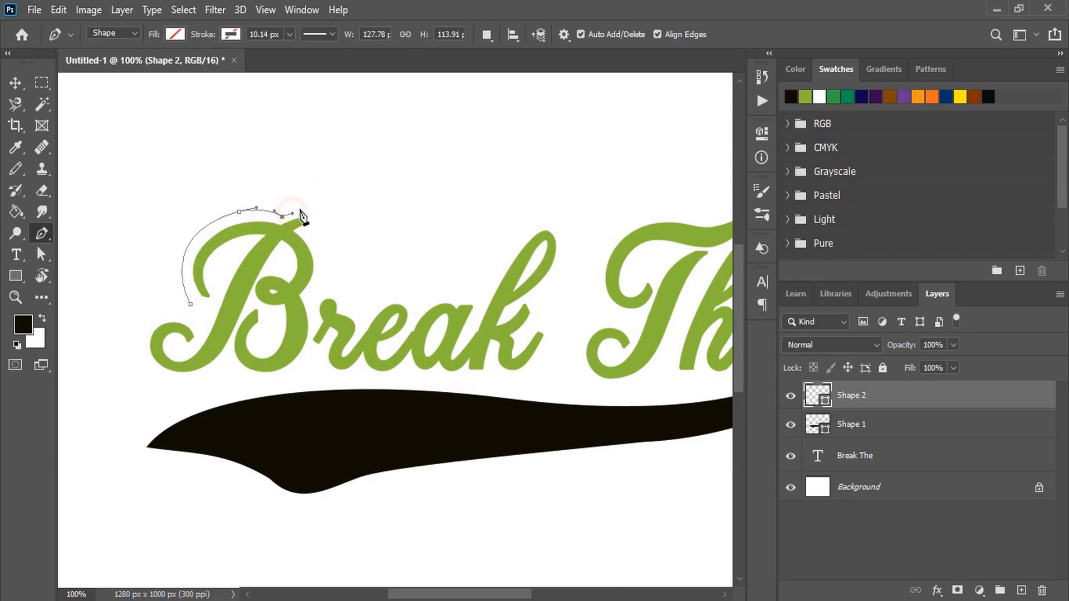
left_click(305, 208)
scroll(331, 279, "down", 1)
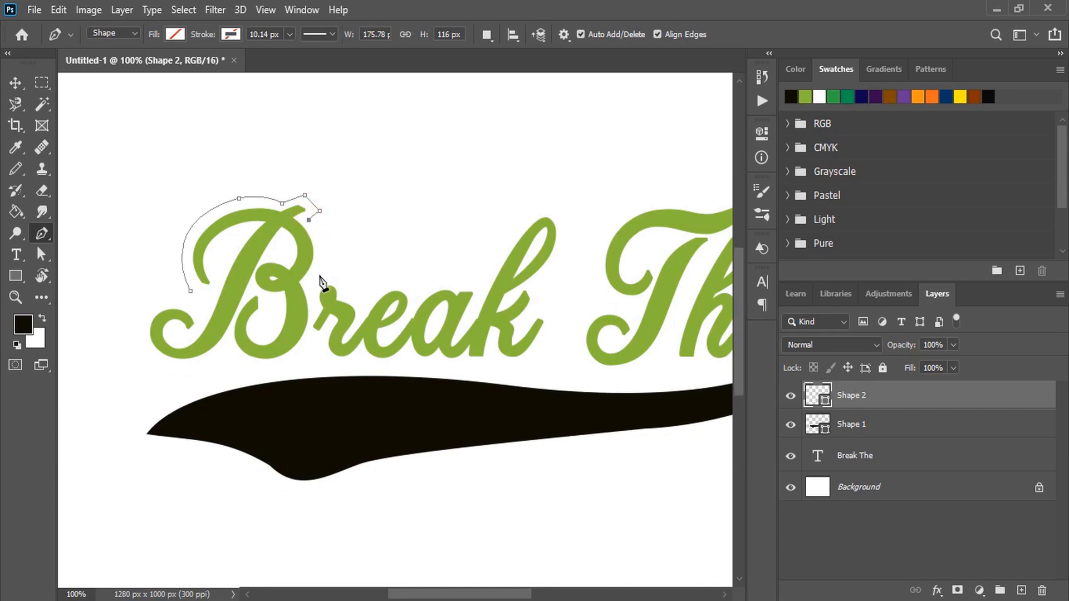
left_click_drag(319, 277, 306, 318)
key("ctrl+plus")
mouse_move(293, 251)
left_mouse_down()
mouse_move(293, 267)
mouse_move(307, 253)
left_mouse_up()
mouse_move(320, 316)
left_mouse_down()
mouse_move(334, 292)
mouse_move(338, 301)
left_mouse_up()
left_click_drag(427, 247, 465, 291)
left_click(433, 276)
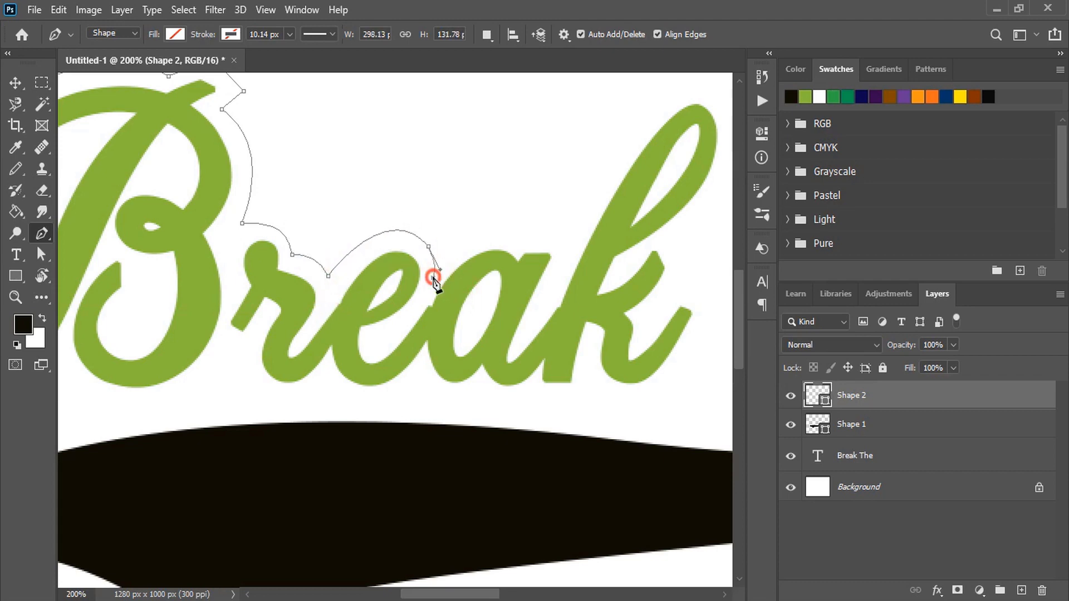
mouse_move(516, 240)
left_mouse_down()
mouse_move(572, 262)
mouse_move(522, 234)
left_mouse_up()
left_click(560, 242)
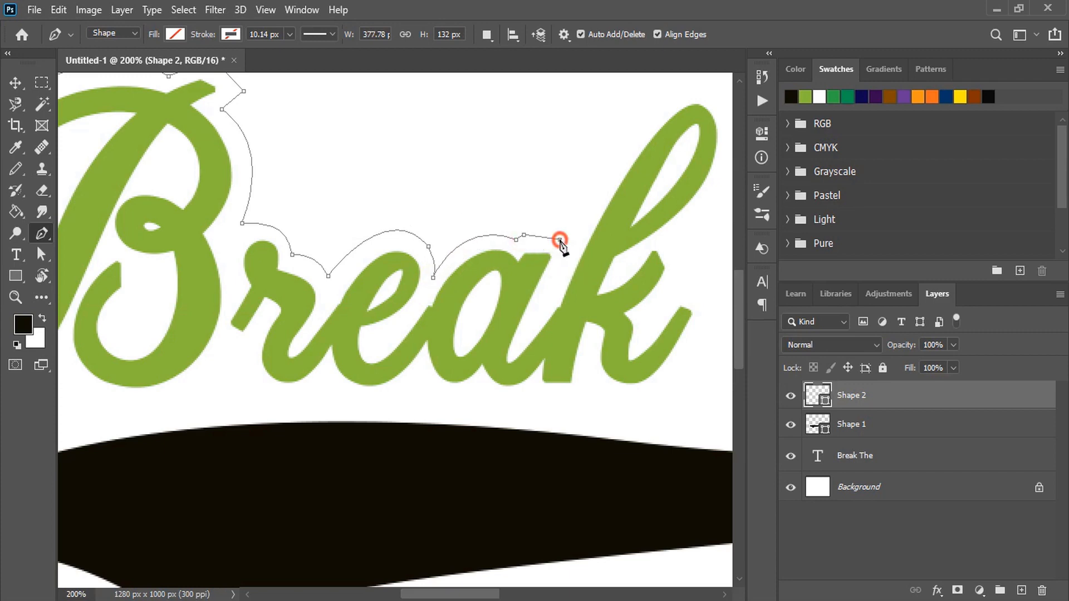
scroll(584, 217, "up", 2)
scroll(584, 217, "right", 2)
Continue the outline around the k and the letters of 'The'
mouse_move(599, 190)
left_mouse_down()
mouse_move(666, 179)
mouse_move(637, 202)
left_mouse_up()
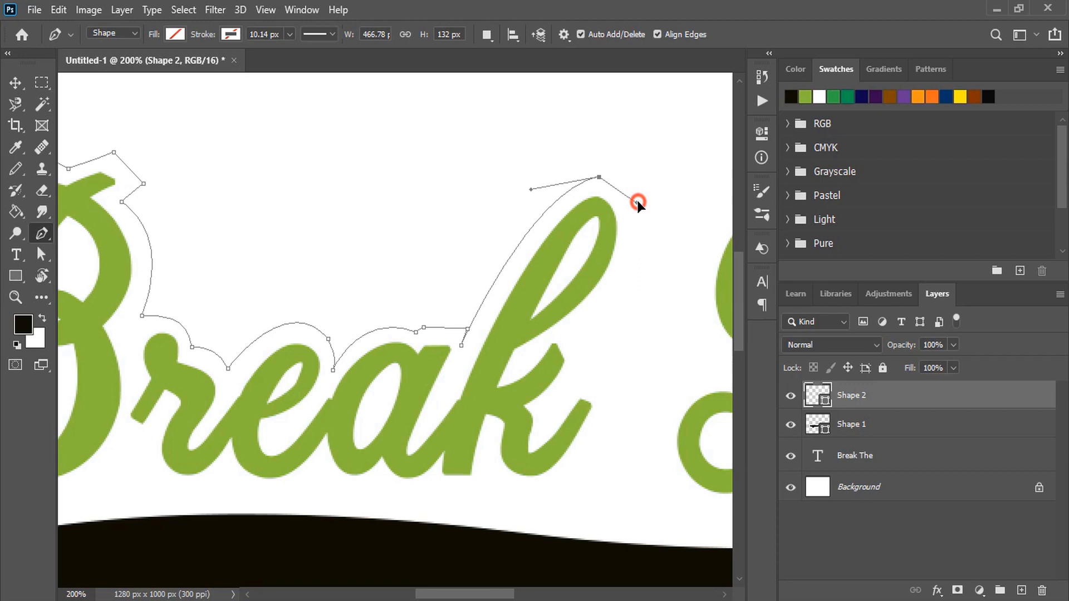
left_click_drag(631, 246, 626, 274)
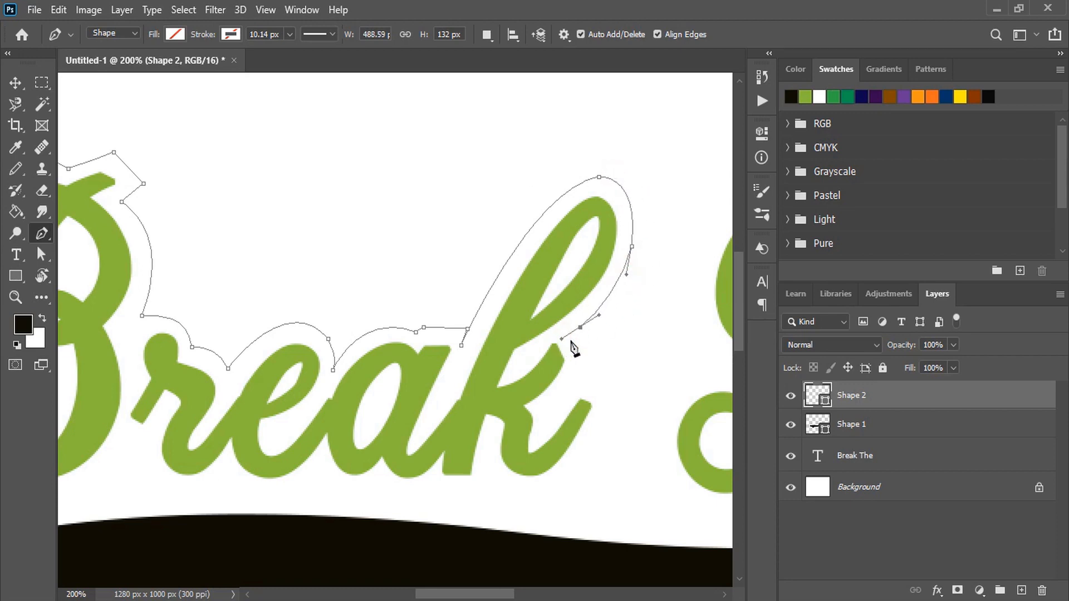
left_click(579, 328)
left_click(589, 351)
left_click(577, 379)
scroll(597, 496, "right", 5)
left_click_drag(425, 388, 436, 402)
left_click_drag(568, 383, 606, 429)
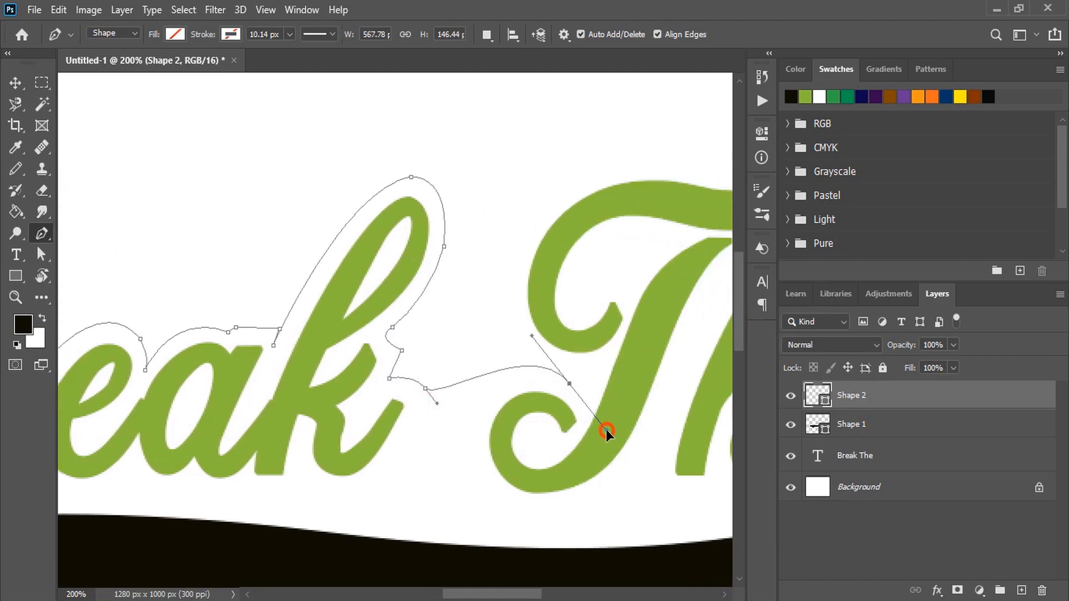
scroll(551, 360, "up", 2)
left_click_drag(533, 251, 598, 124)
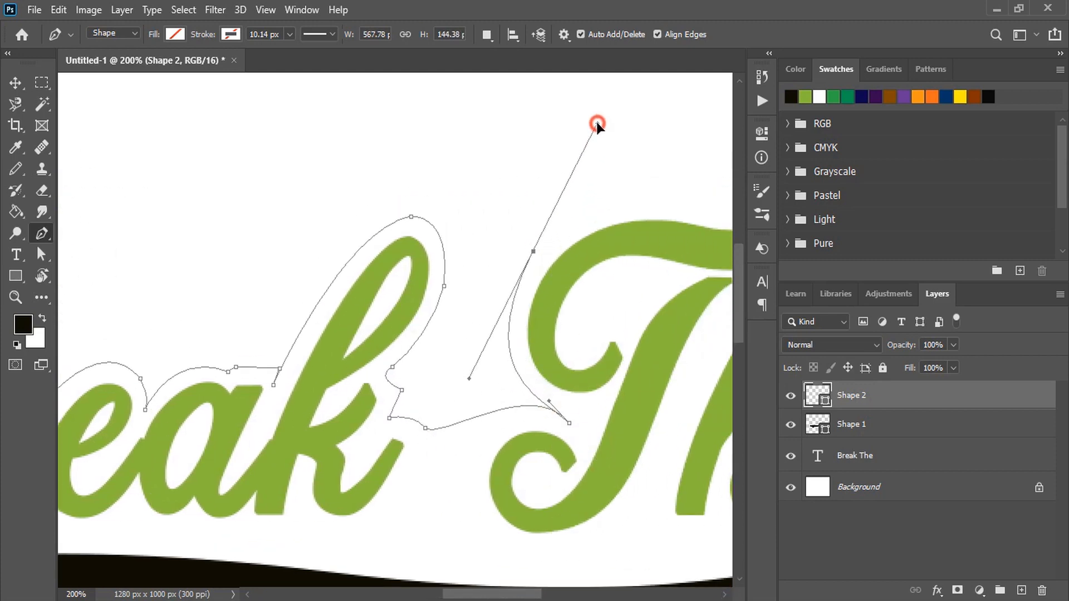
scroll(720, 596, "right", 5)
scroll(352, 204, "up", 2)
left_click_drag(354, 203, 319, 276)
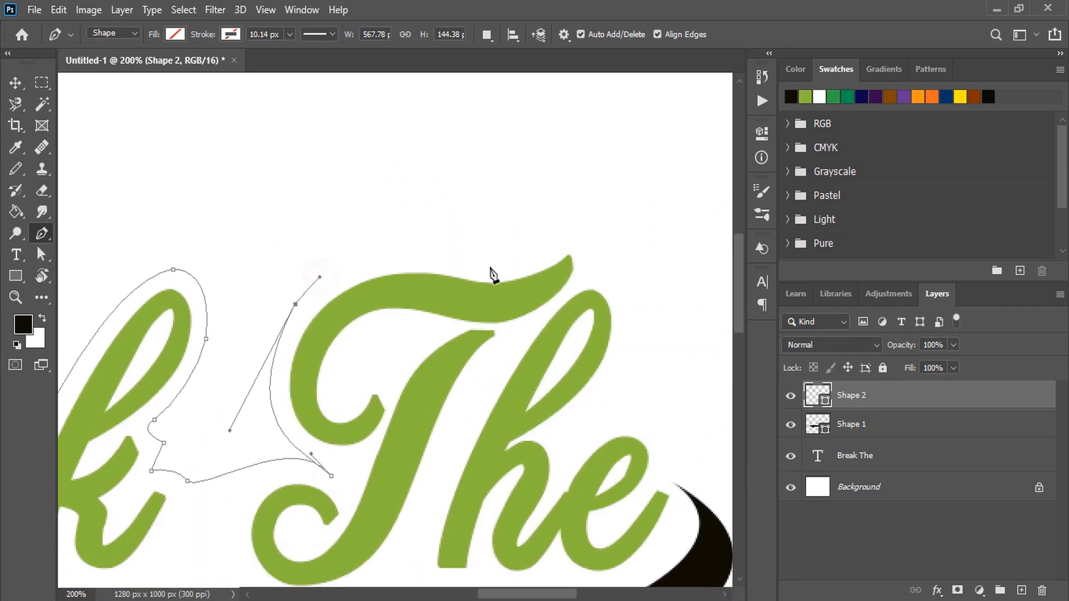
mouse_move(460, 261)
left_mouse_down()
mouse_move(546, 290)
mouse_move(510, 267)
left_mouse_up()
left_click(565, 231)
left_click(589, 269)
mouse_move(625, 338)
left_mouse_down()
mouse_move(621, 413)
mouse_move(620, 365)
left_mouse_up()
left_click_drag(562, 426, 520, 443)
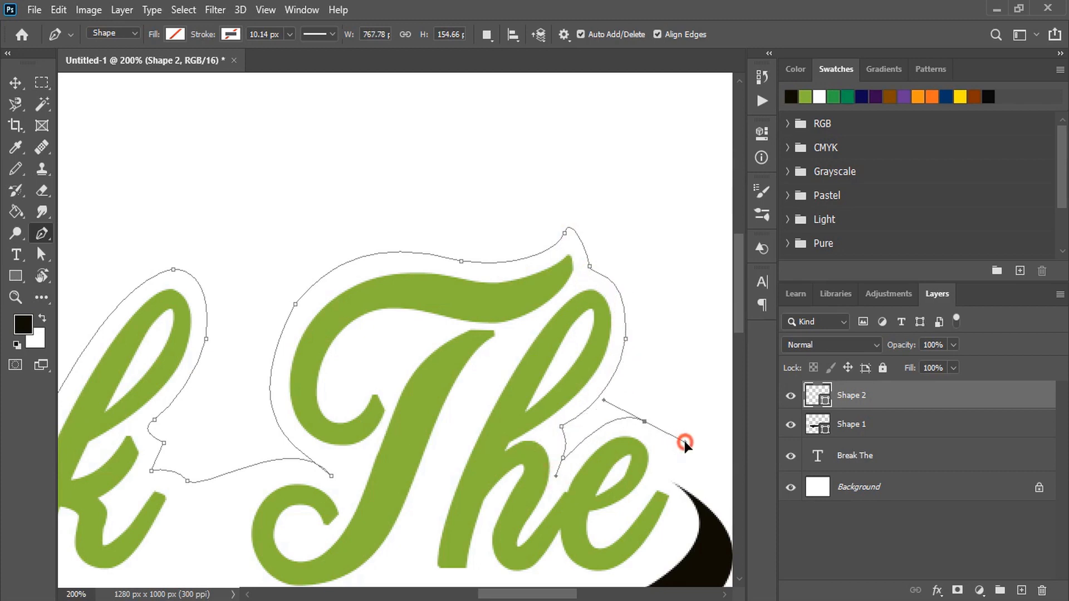
scroll(683, 442, "down", 2)
left_click_drag(643, 382, 679, 401)
left_click_drag(658, 434, 537, 321)
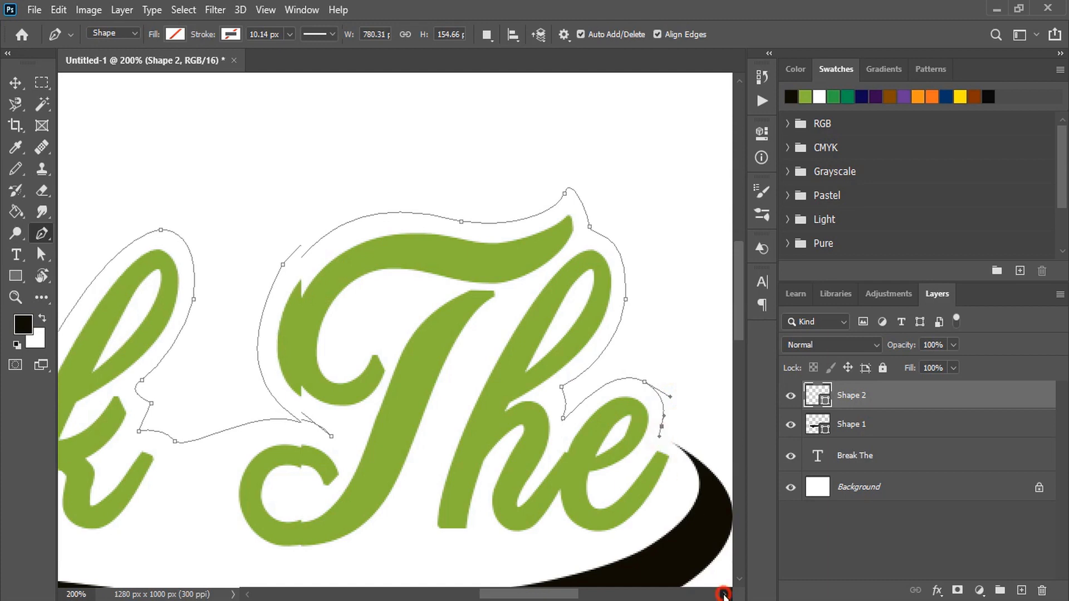
left_click_drag(622, 391, 656, 466)
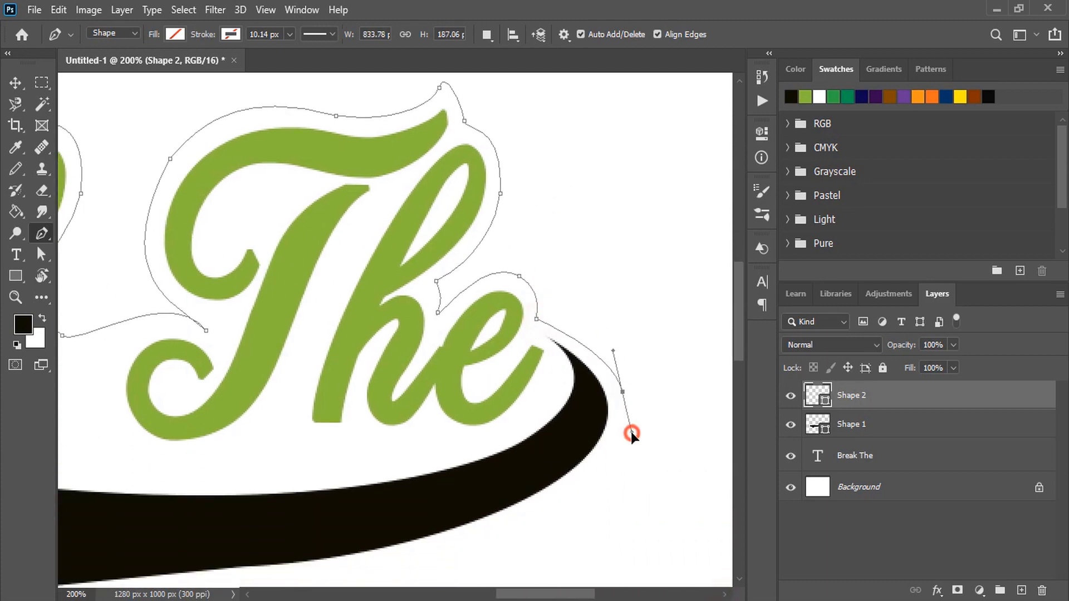
scroll(656, 465, "down", 3)
left_click_drag(488, 467, 333, 515)
Trace the outline beneath and around the swoosh's left end, heading back to the B
key("ctrl+minus")
left_click_drag(514, 433, 495, 437)
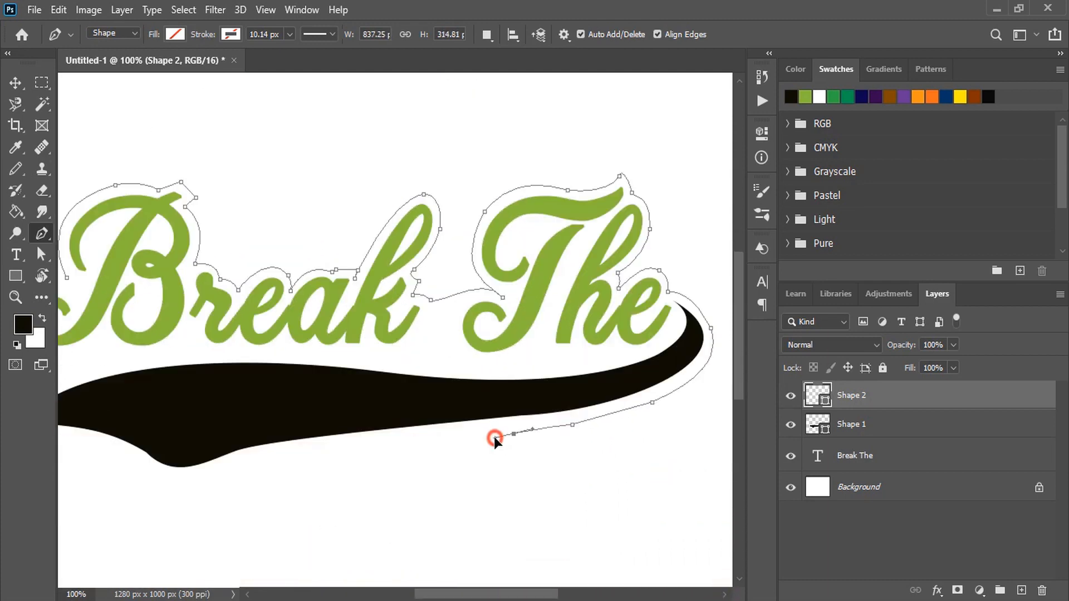
left_click_drag(252, 473, 206, 492)
left_click_drag(435, 596, 408, 595)
left_click_drag(254, 462, 235, 414)
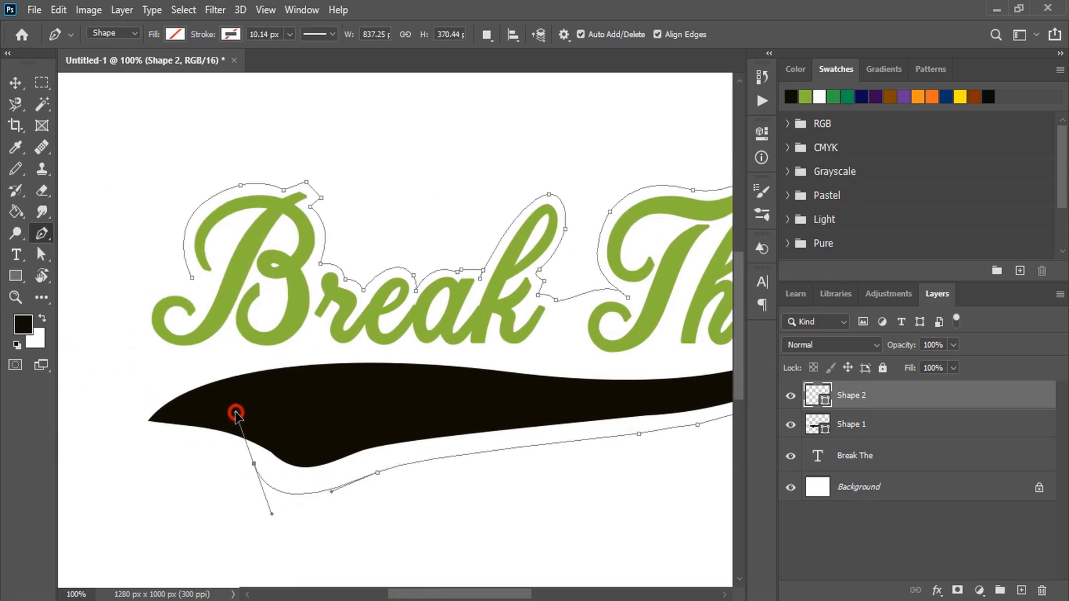
left_click_drag(159, 436, 102, 438)
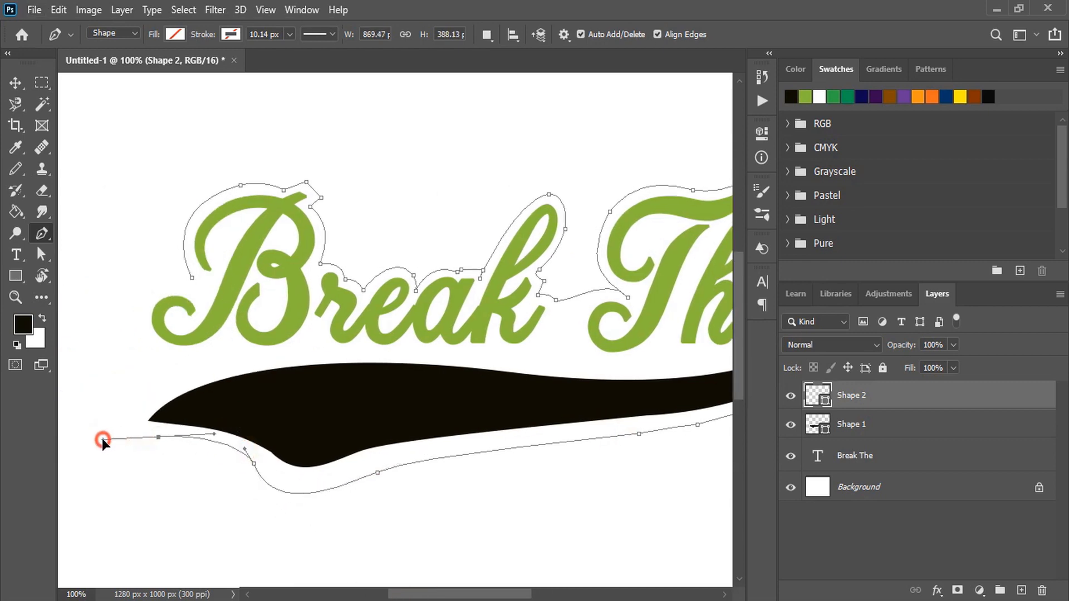
left_click_drag(209, 367, 264, 351)
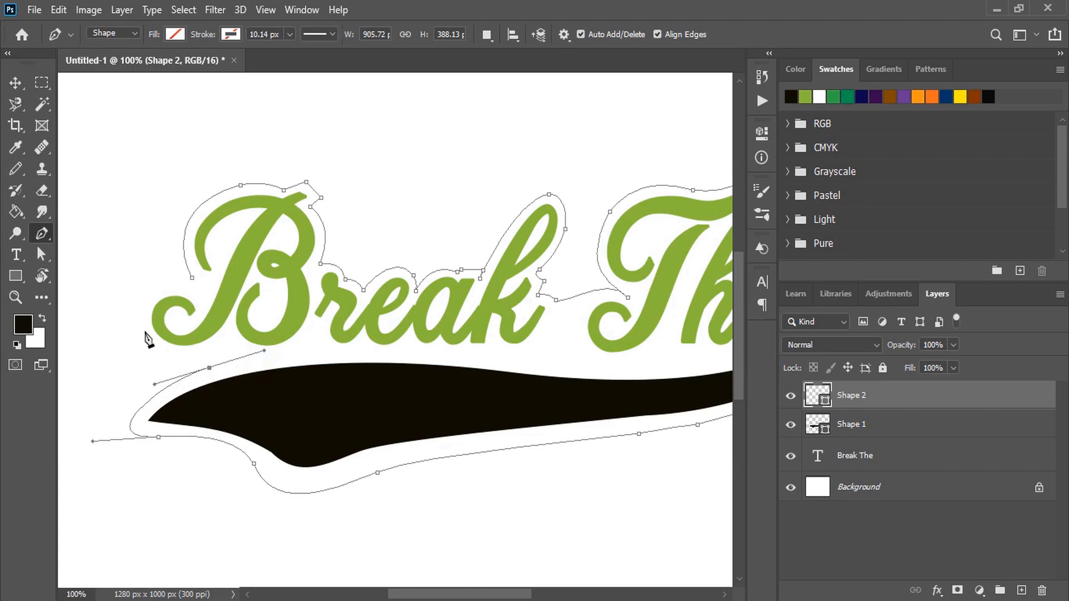
left_click_drag(138, 330, 132, 277)
Close the outline path and give it a black stroke
left_click(191, 276)
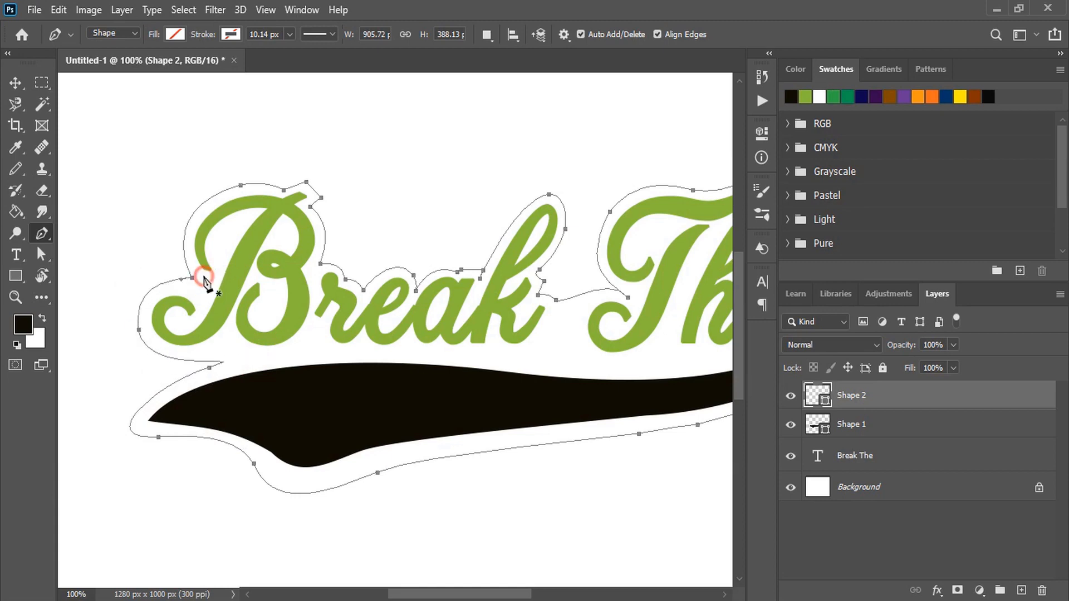
left_click(227, 36)
left_click(131, 121)
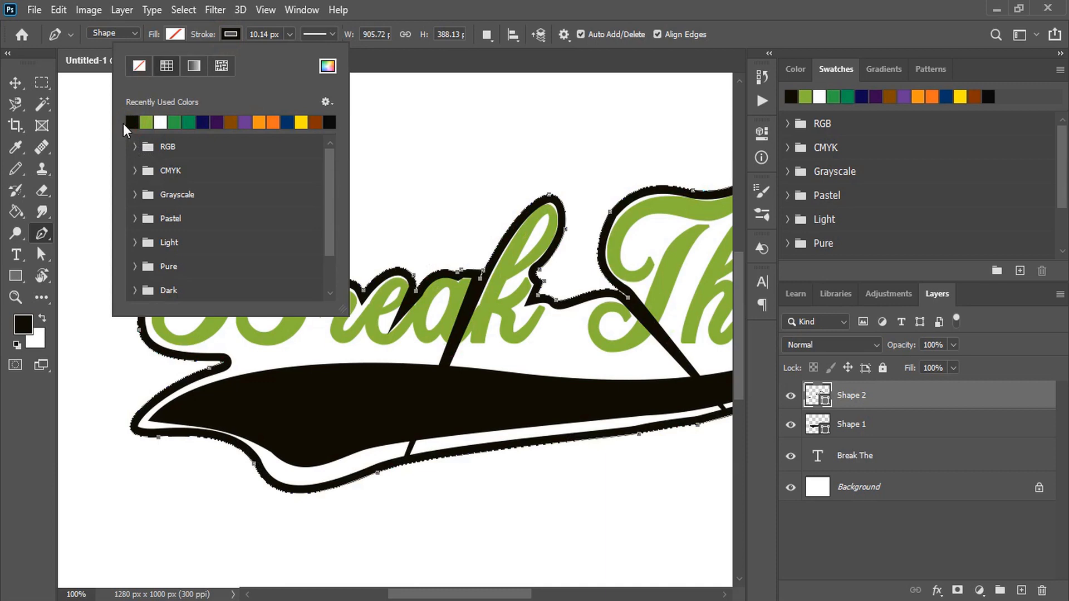
scroll(571, 194, "up", 2)
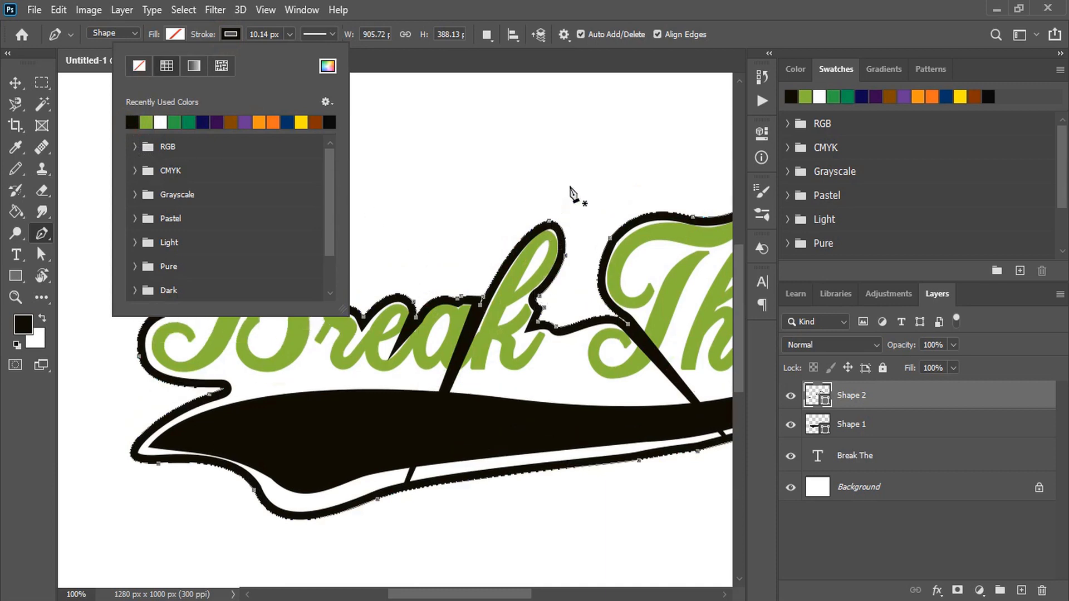
scroll(571, 194, "up", 2)
scroll(570, 194, "up", 3)
Adjust the outline stroke width to about 6 px
left_click(280, 34)
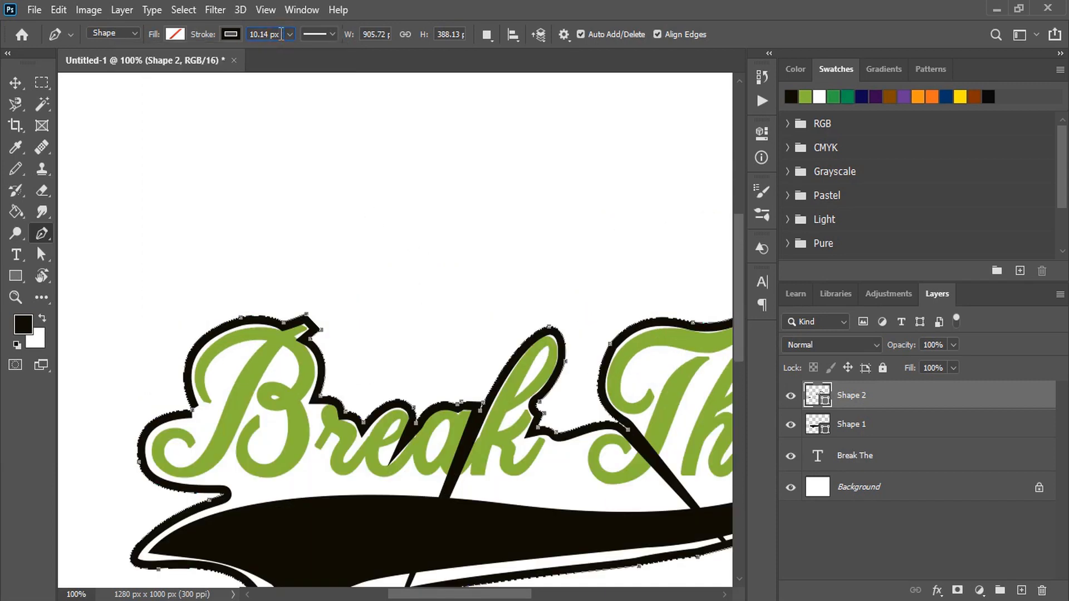
key("Down")
left_click(384, 28)
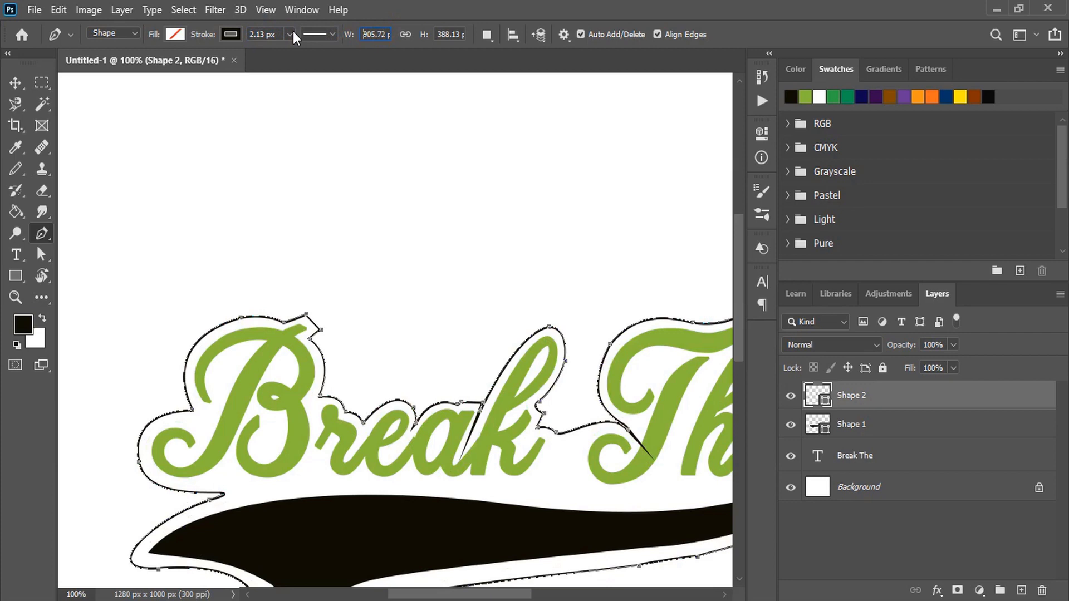
key("Up")
key("Return")
key("v")
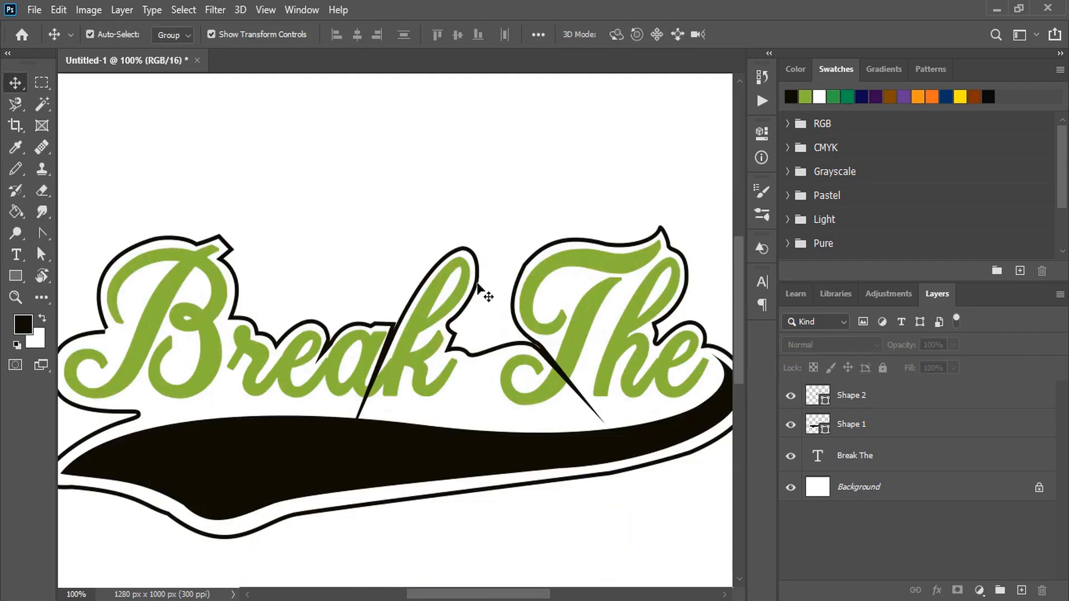
Rasterize Shape 2 and erase the stray black lines crossing Break and the T
right_click(866, 395)
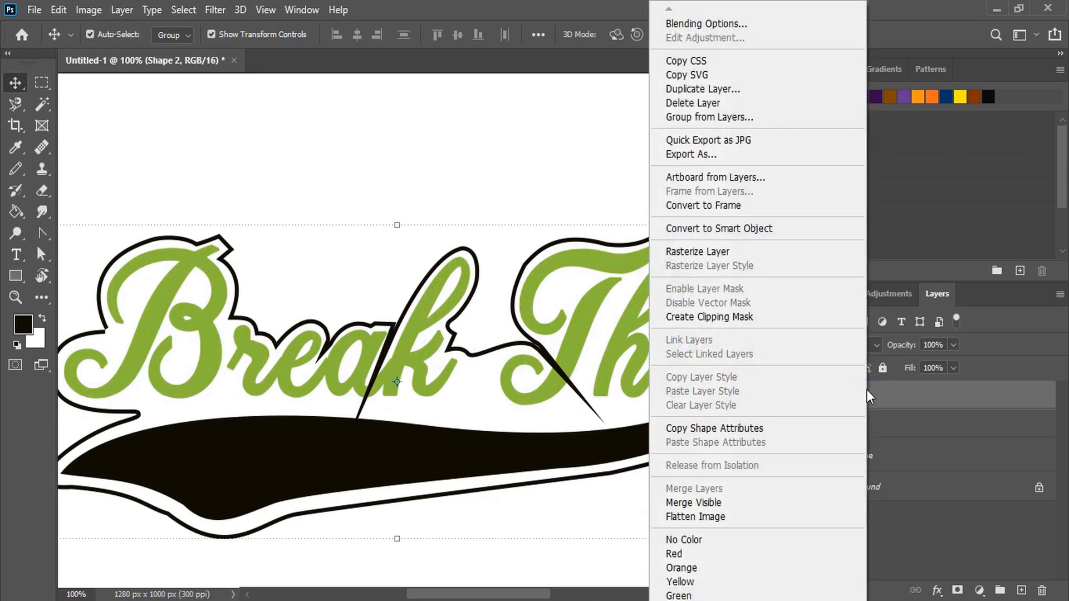
left_click(718, 250)
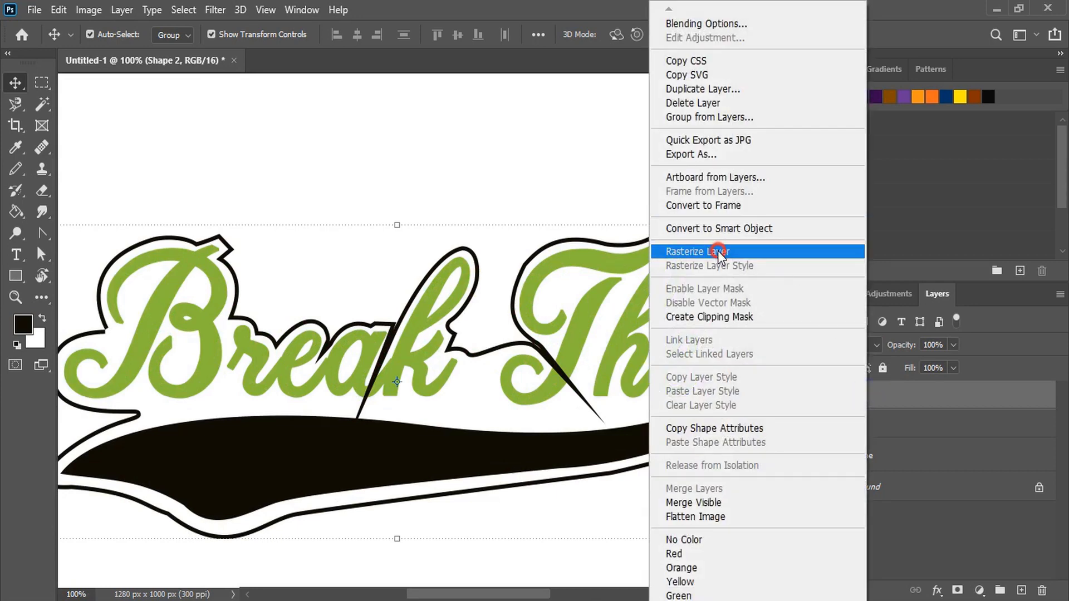
left_click(42, 191)
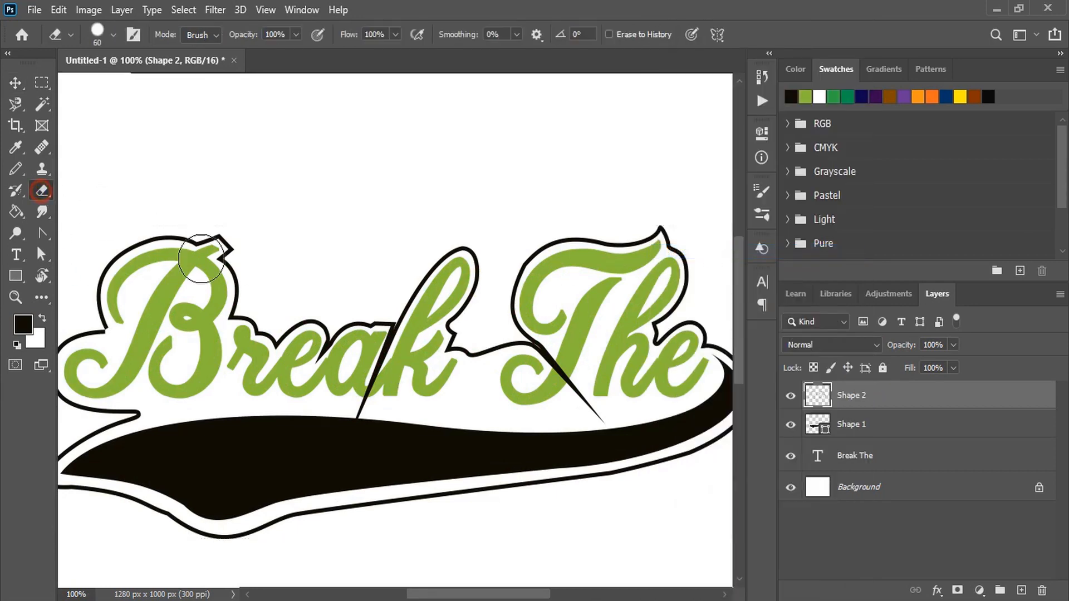
left_click_drag(391, 358, 369, 405)
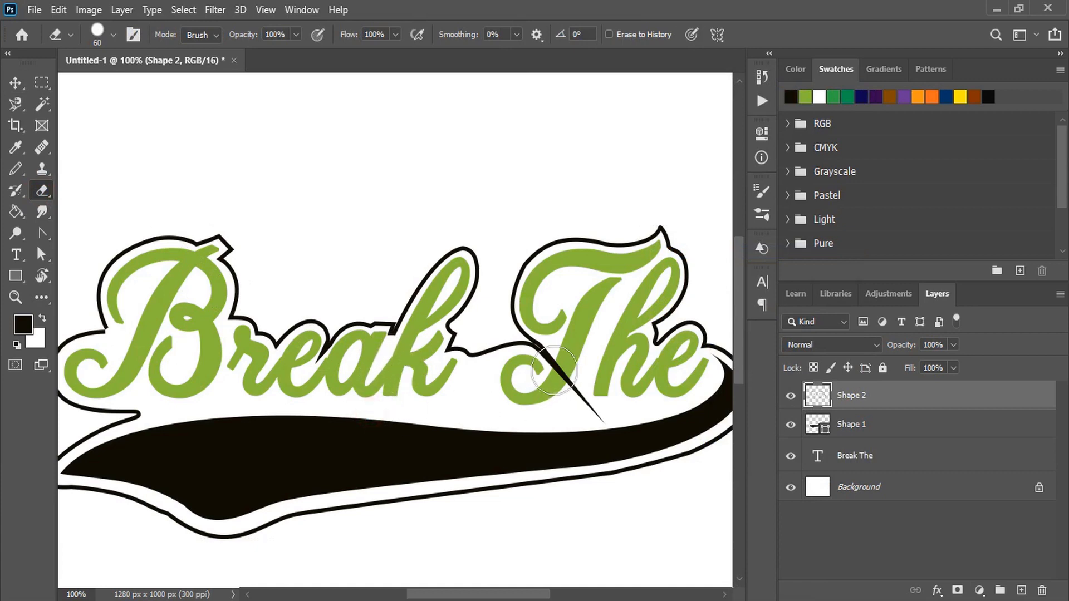
left_click_drag(534, 349, 597, 435)
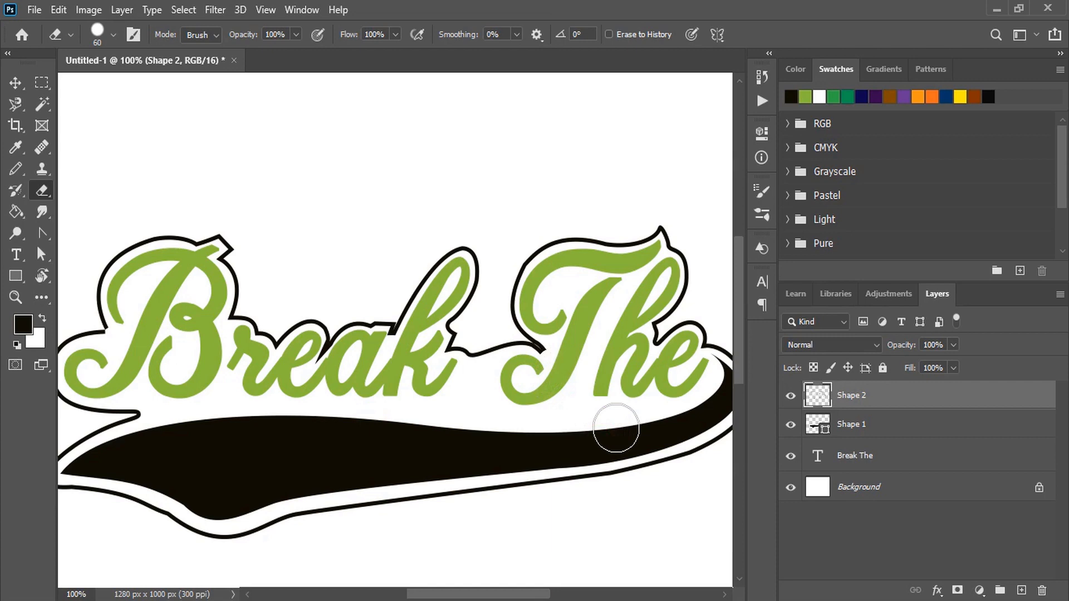
left_click(318, 382)
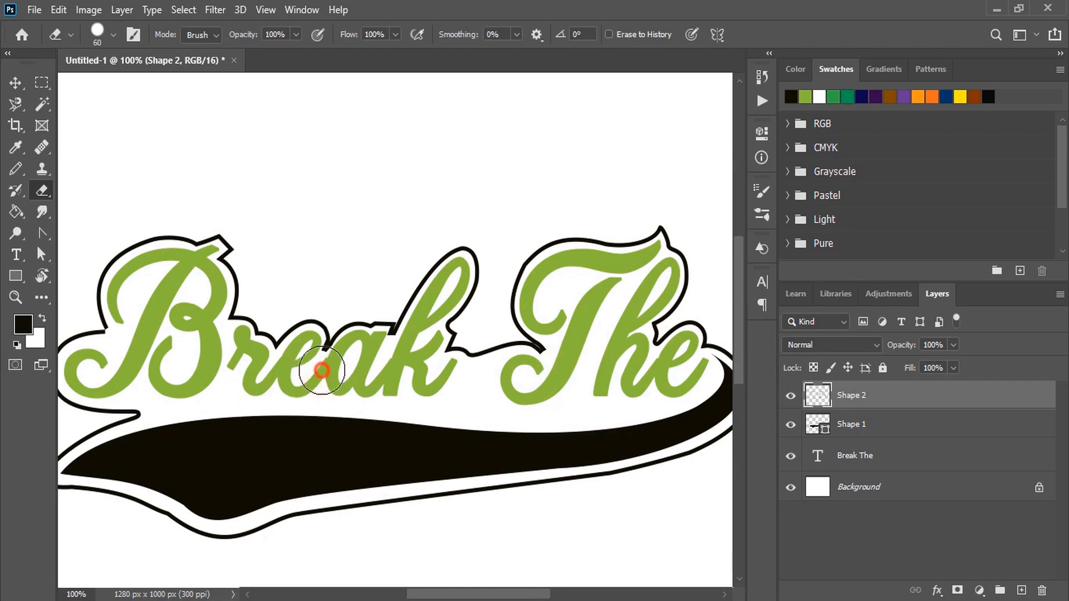
Draw a large ellipse over the lettering with a thick black stroke
left_click(15, 83)
key("ctrl+minus")
left_click(15, 276)
right_click(15, 276)
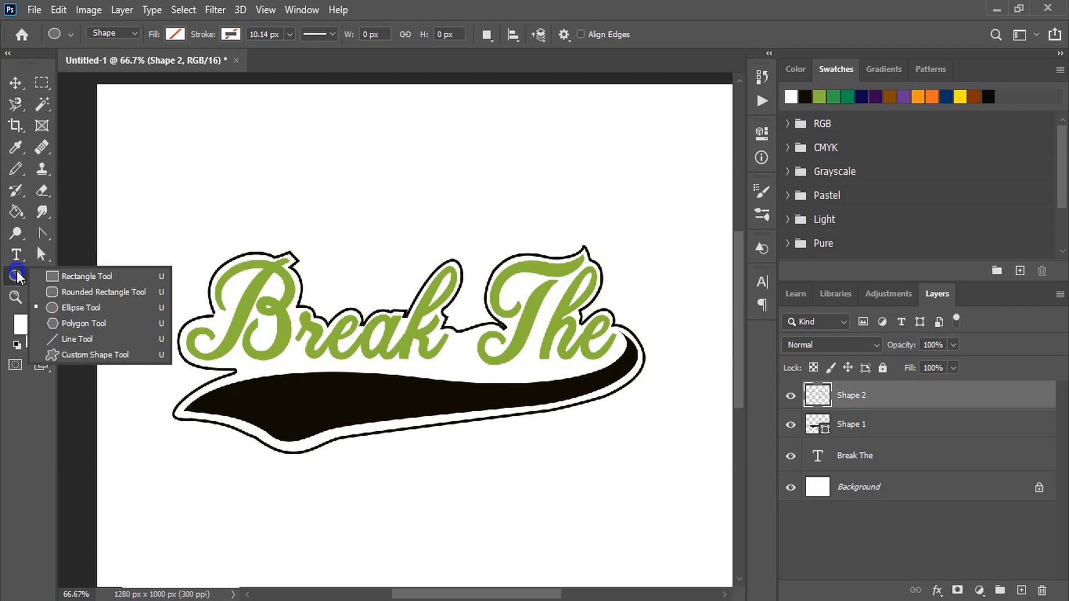
left_click(77, 306)
left_click_drag(286, 170, 605, 563)
left_click(568, 259)
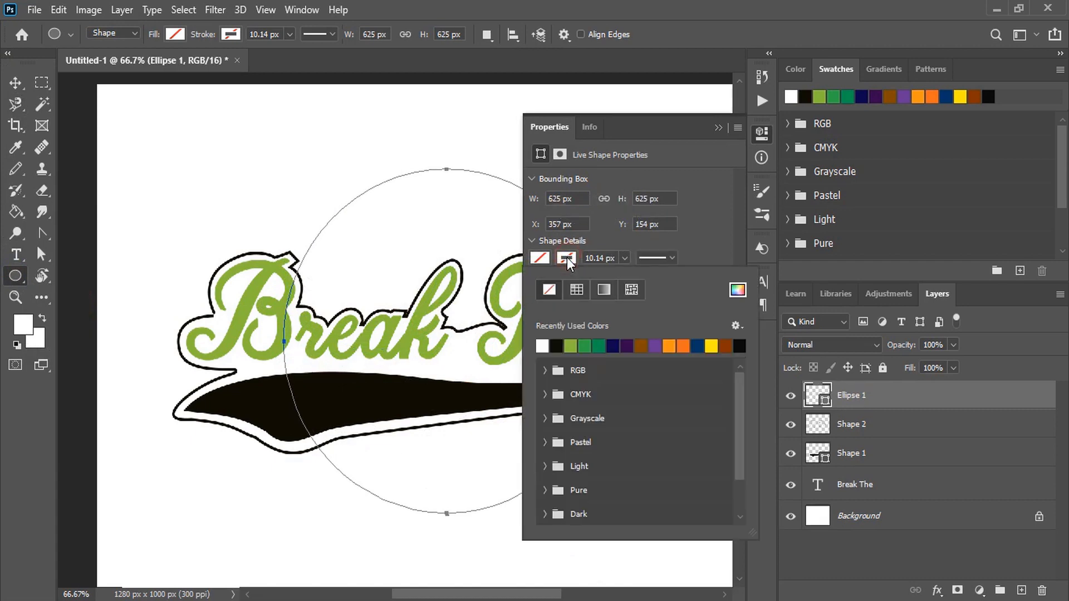
left_click(556, 344)
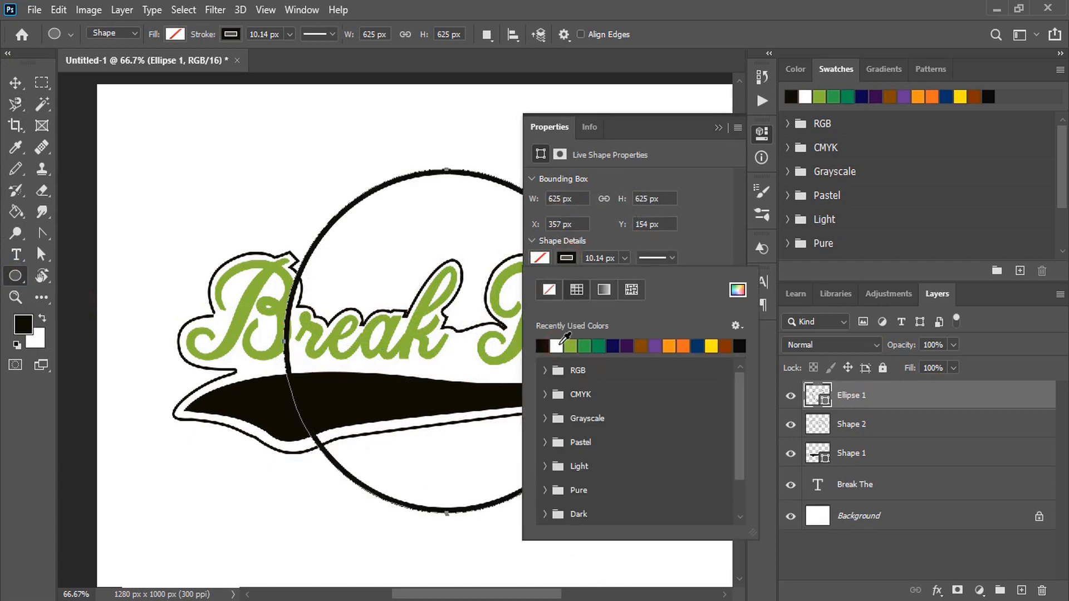
left_click(617, 258)
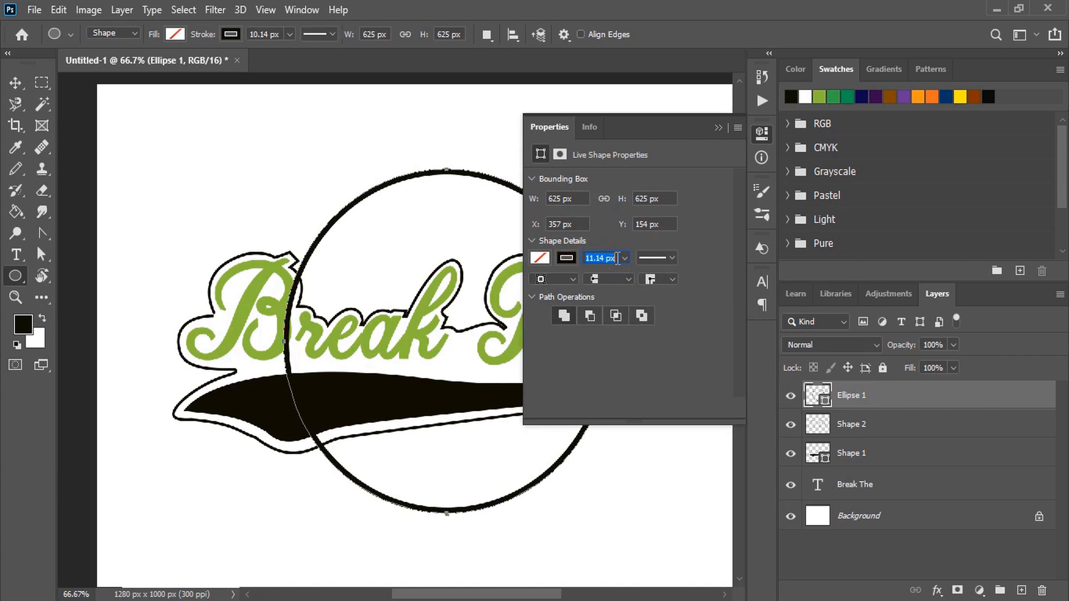
left_click(664, 226)
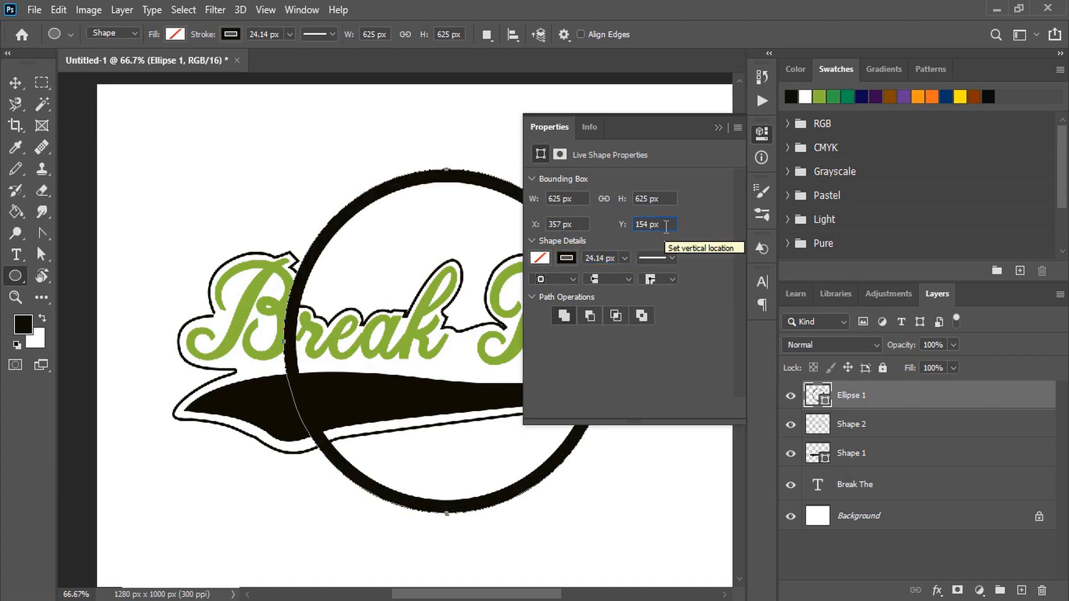
left_click(717, 127)
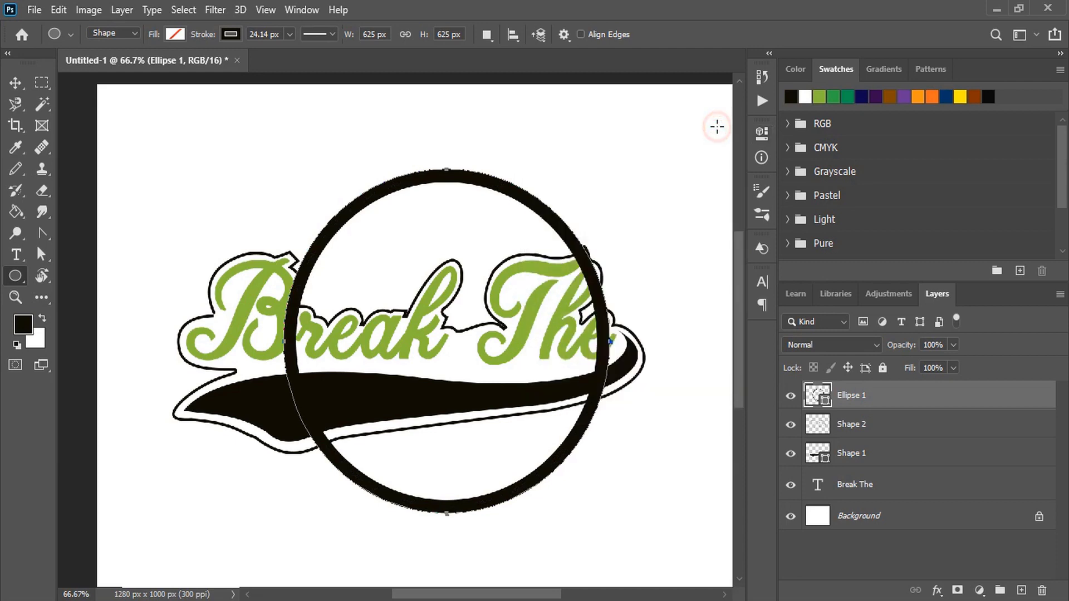
Enlarge the ring to about 112% and centre it over the title and swoosh
left_click(14, 83)
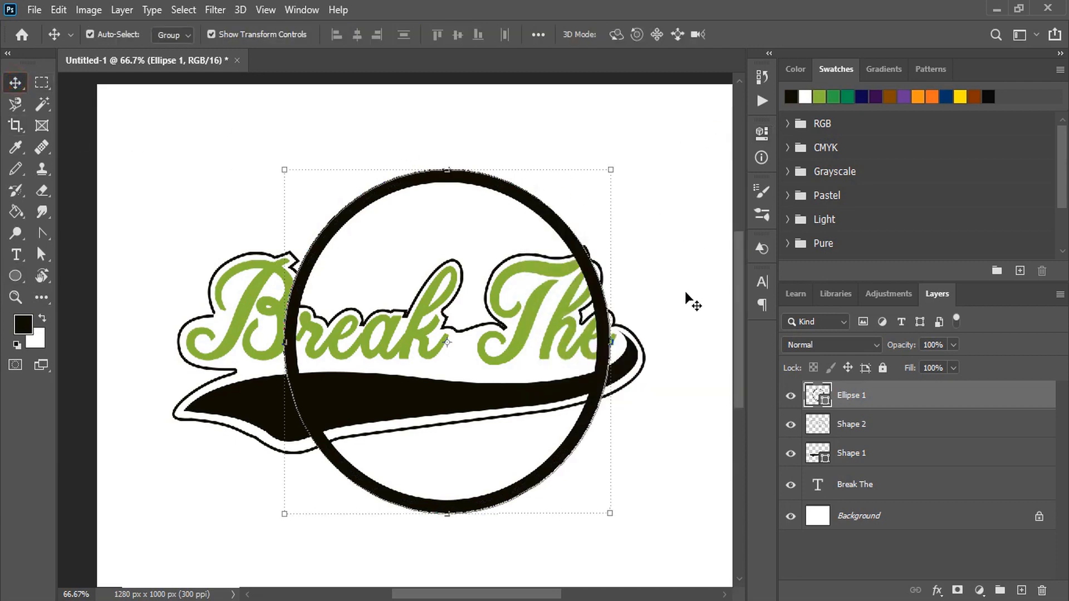
left_click(660, 269)
left_click_drag(550, 217, 506, 188)
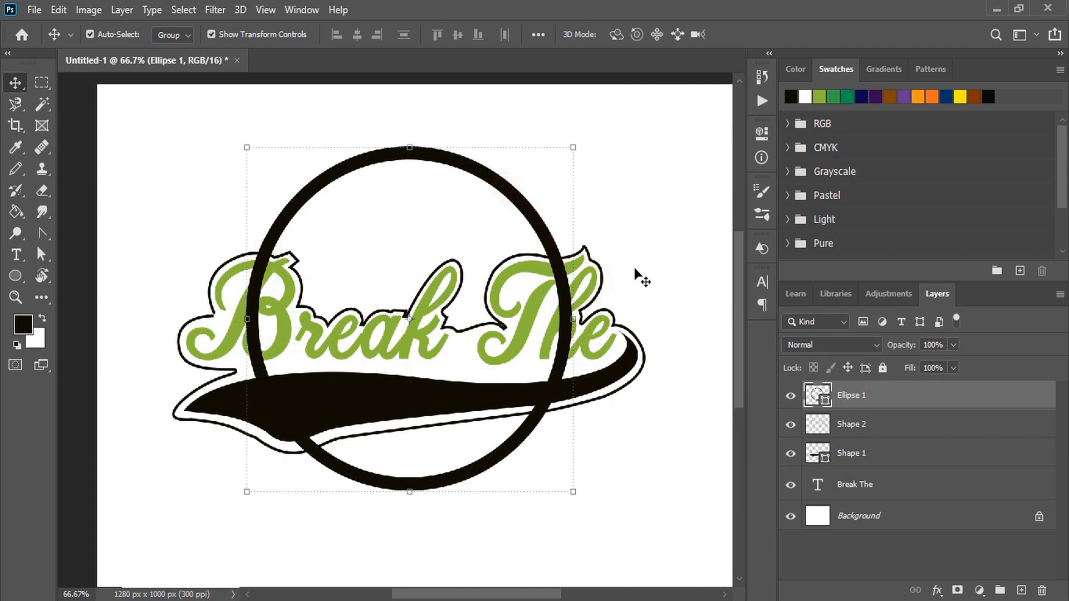
key("ctrl+minus")
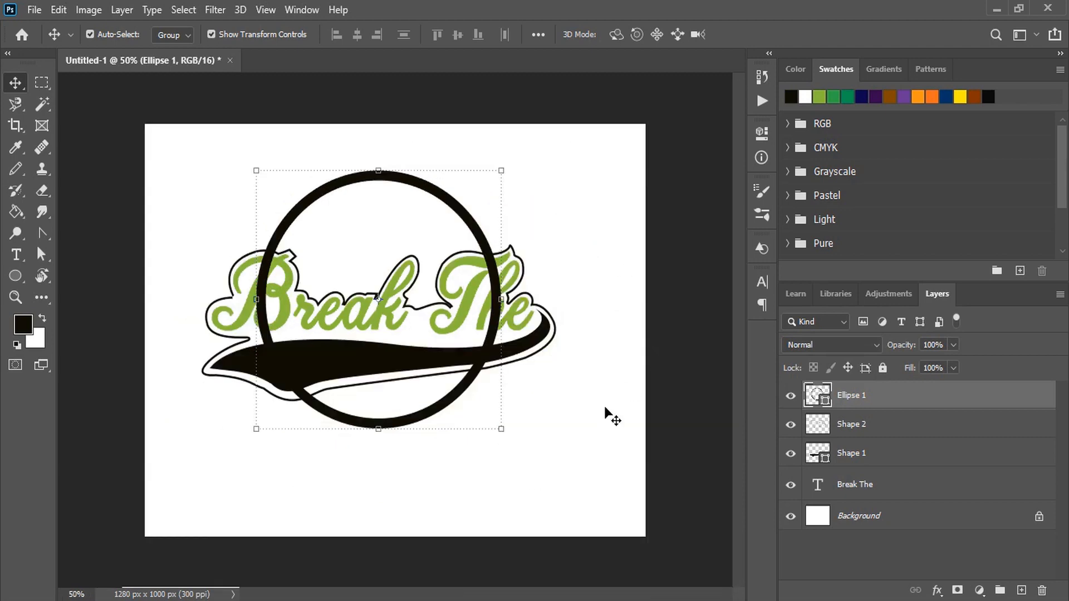
left_click_drag(499, 430, 532, 467)
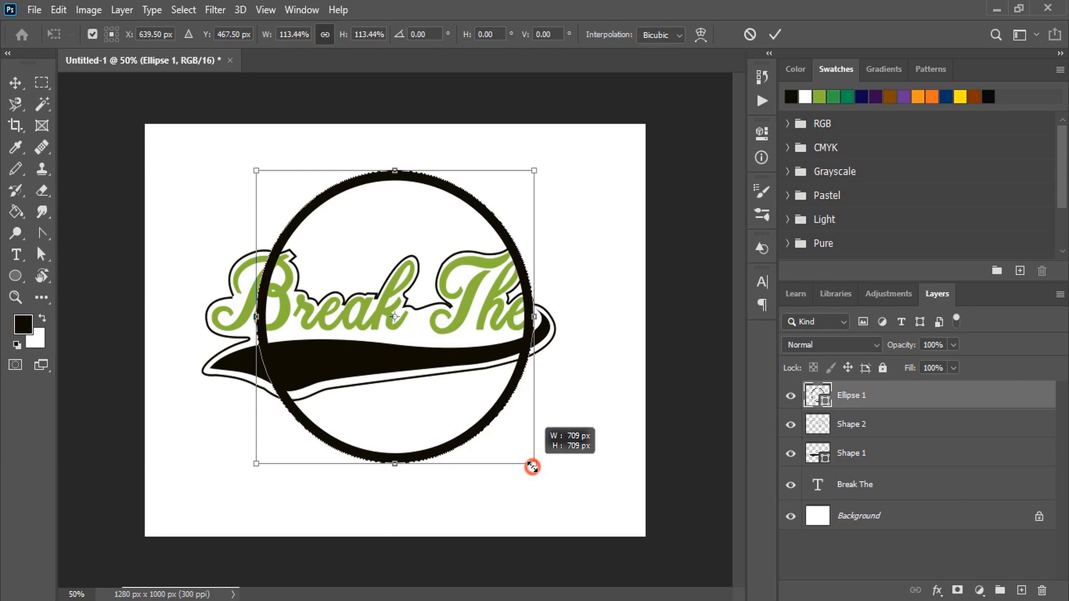
left_click_drag(532, 466, 527, 466)
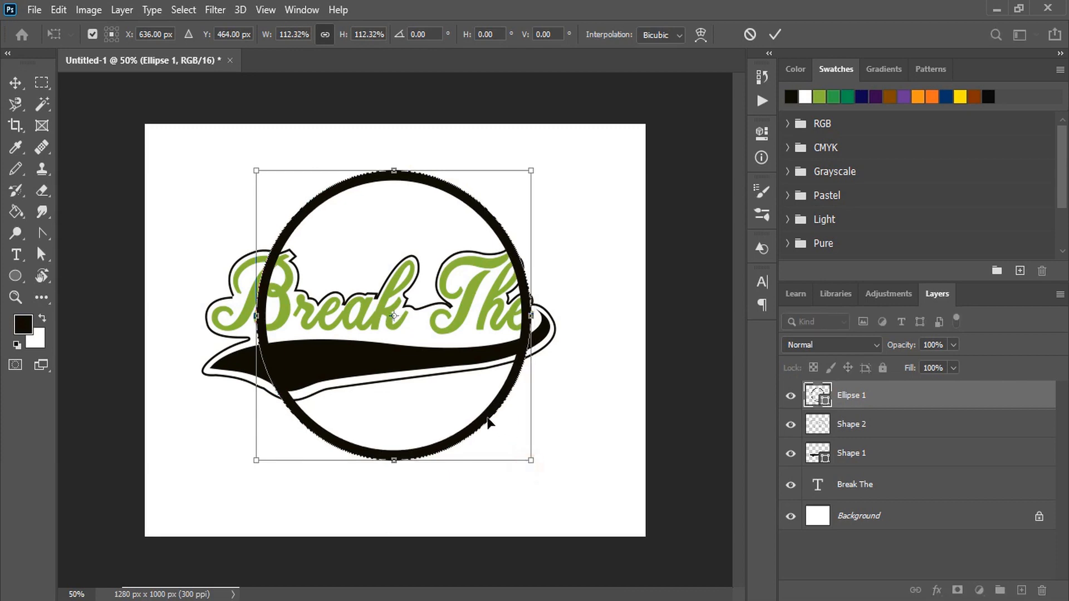
left_click_drag(488, 423, 477, 415)
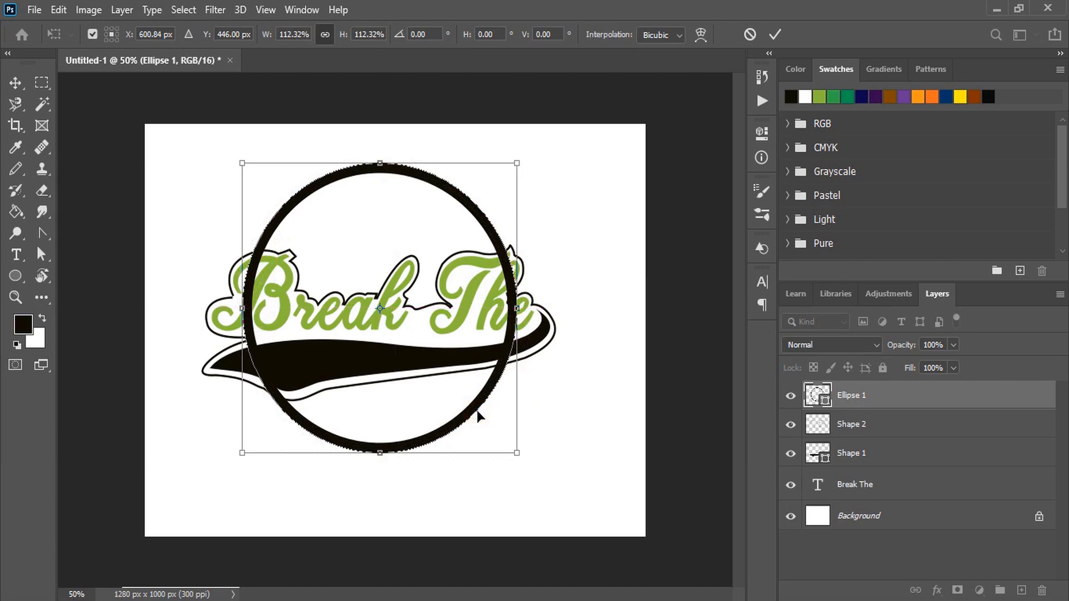
key("Right")
key("Right")
key("Right")
key("Right")
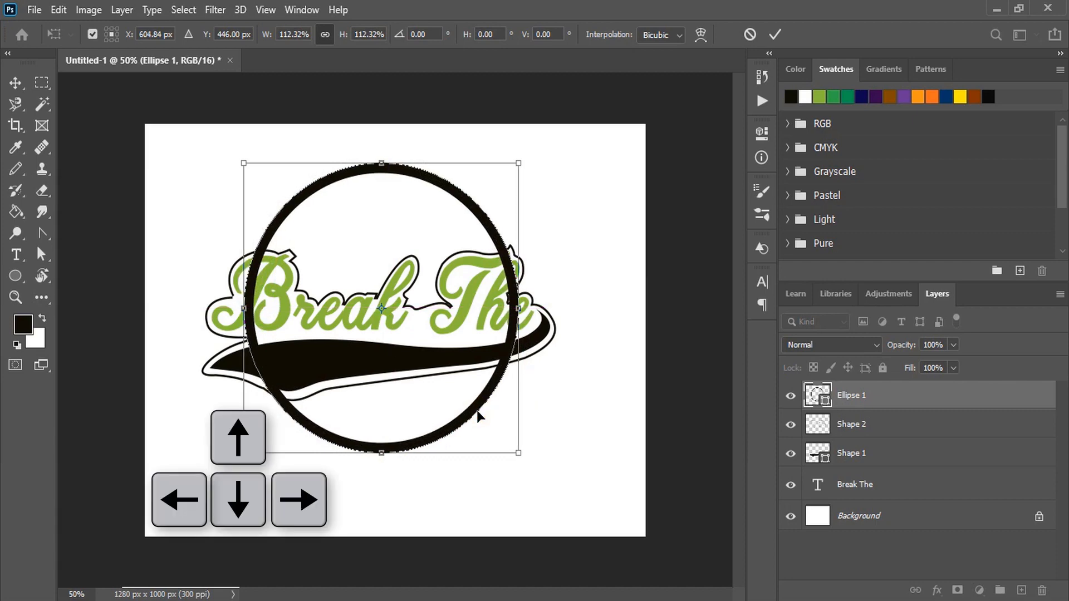
key("Right")
key("Right")
key("Right")
key("Right")
key("Right")
key("Right")
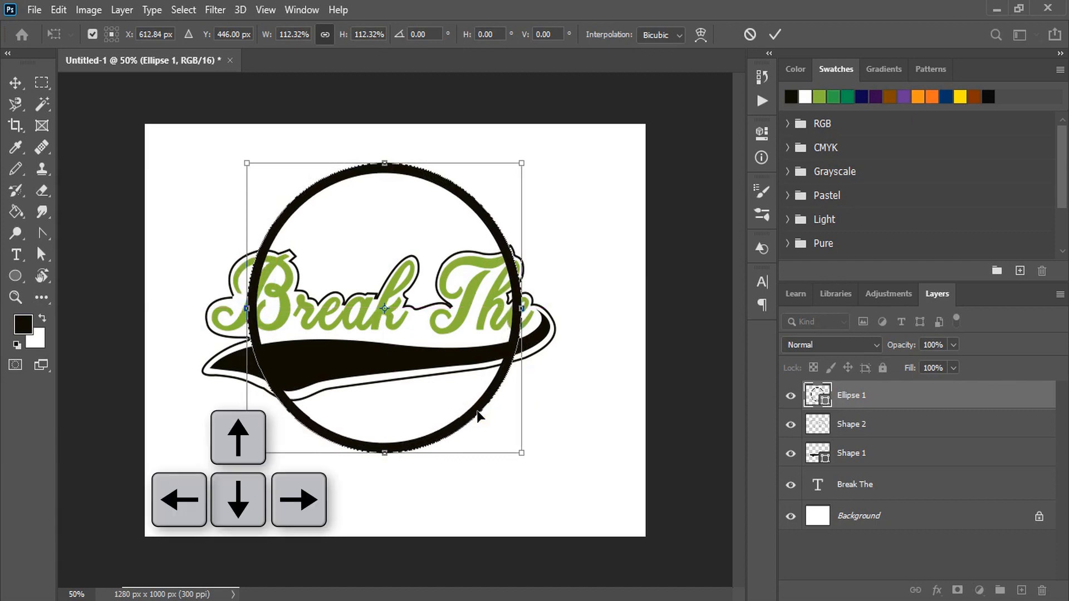
key("Right")
key("Right")
key("Right")
key("Right")
key("Right")
key("Right")
key("Return")
key("ctrl+plus")
key("u")
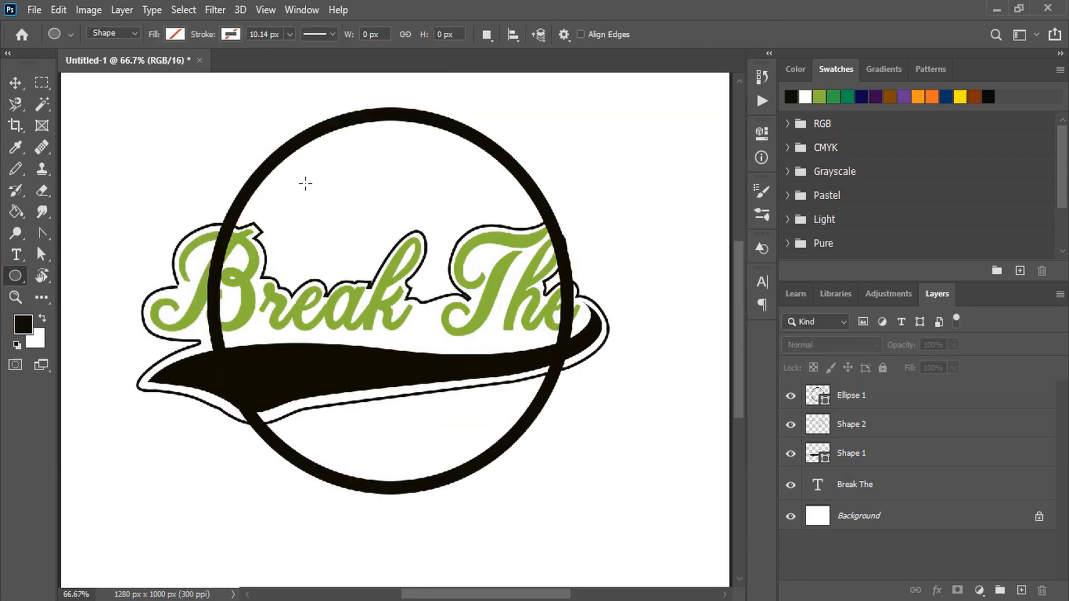
Draw a new ellipse with a thicker black stroke inside the ring
mouse_move(304, 184)
left_mouse_down()
mouse_move(449, 402)
mouse_move(556, 535)
left_mouse_up()
left_click(566, 257)
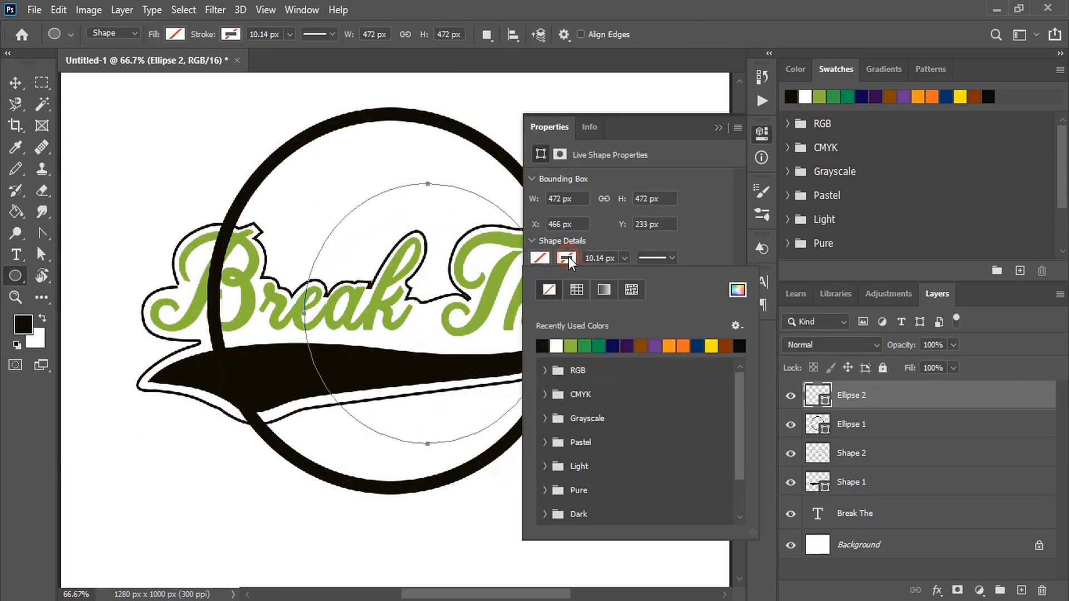
left_click(543, 345)
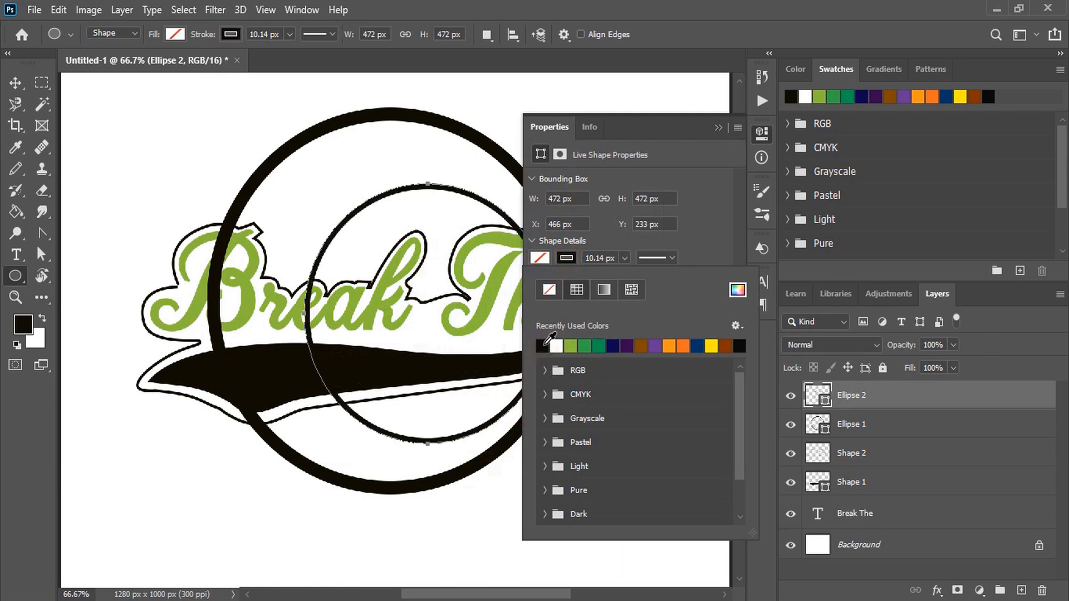
left_click(613, 258)
type("13.14")
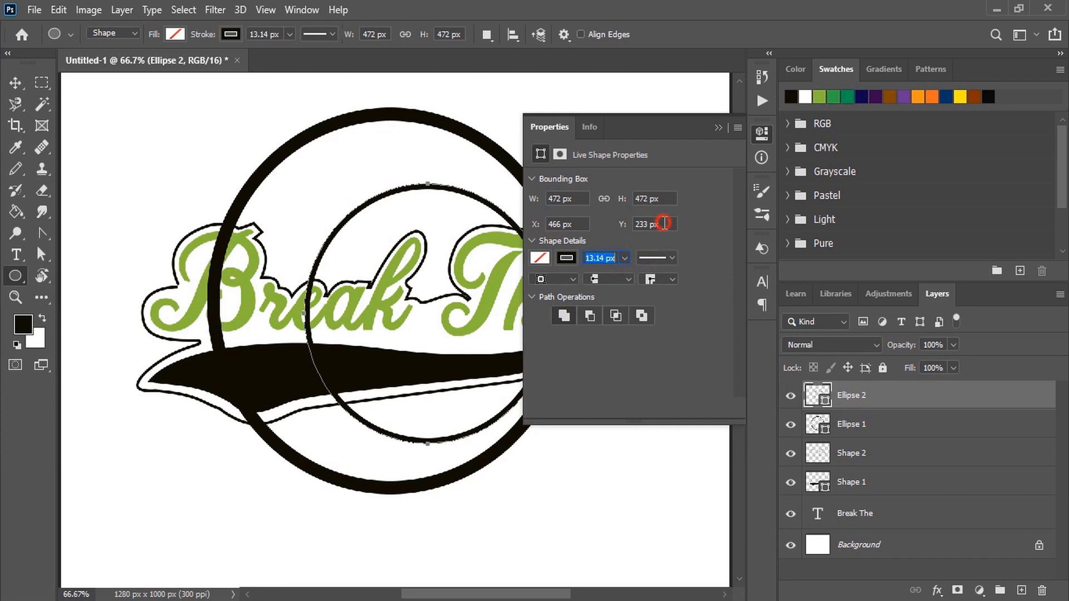
left_click(663, 223)
left_click(717, 126)
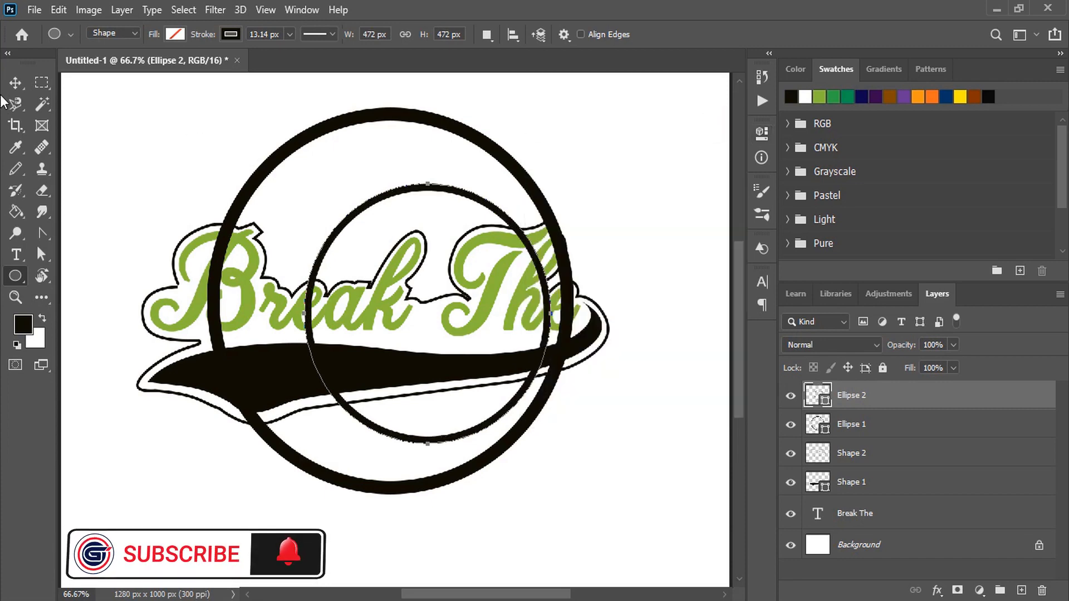
Move and enlarge the new ring to sit just inside the outer circle
left_click(15, 83)
mouse_move(472, 193)
left_mouse_down()
mouse_move(413, 174)
mouse_move(434, 149)
left_mouse_up()
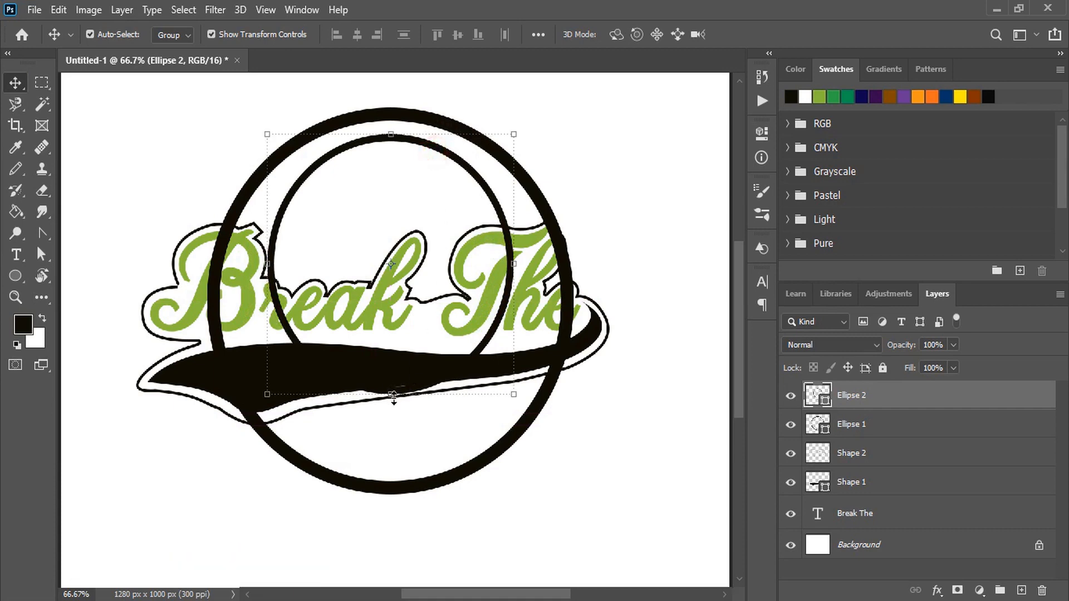
left_click_drag(392, 396, 412, 474)
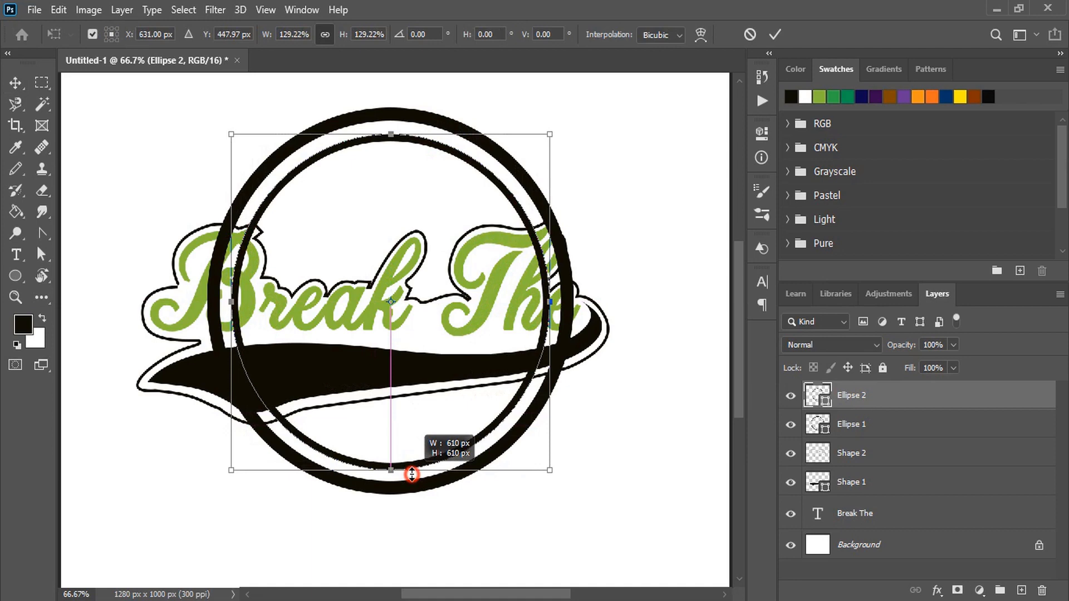
left_click_drag(412, 474, 418, 477)
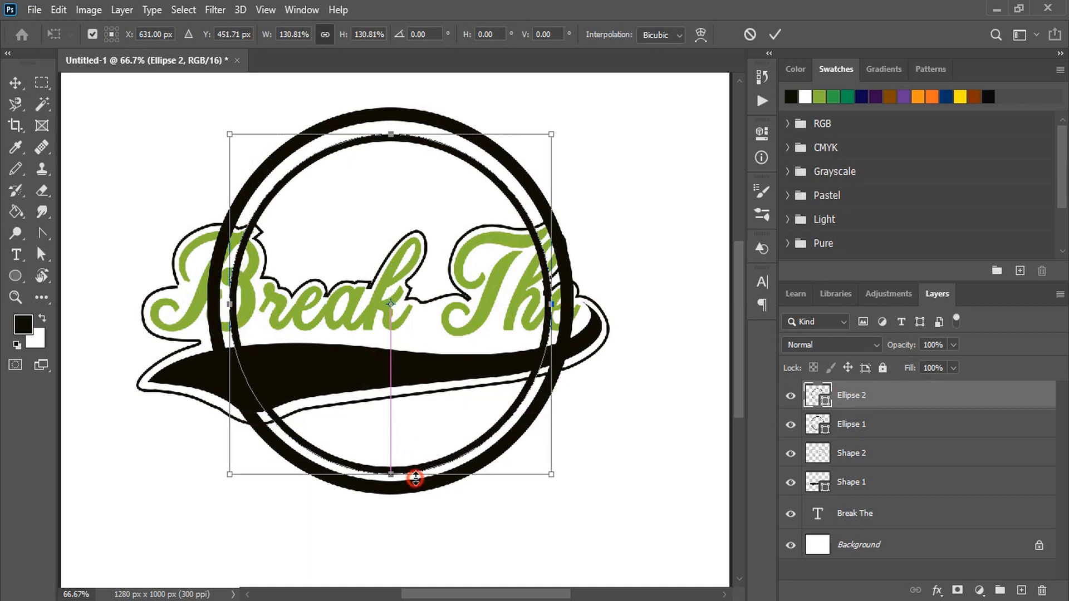
left_click_drag(390, 137, 391, 132)
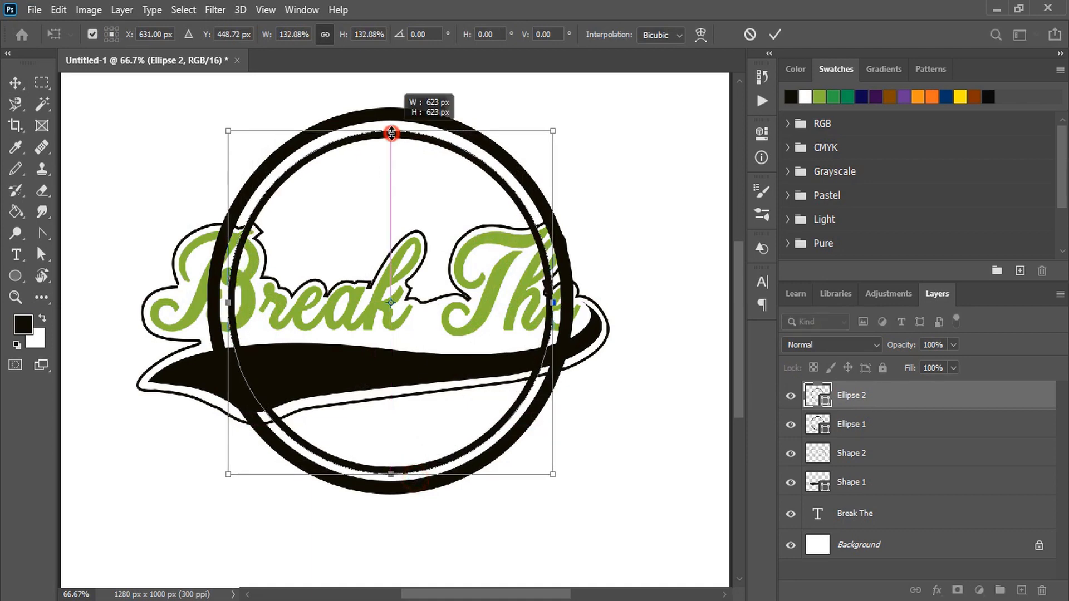
left_click(773, 37)
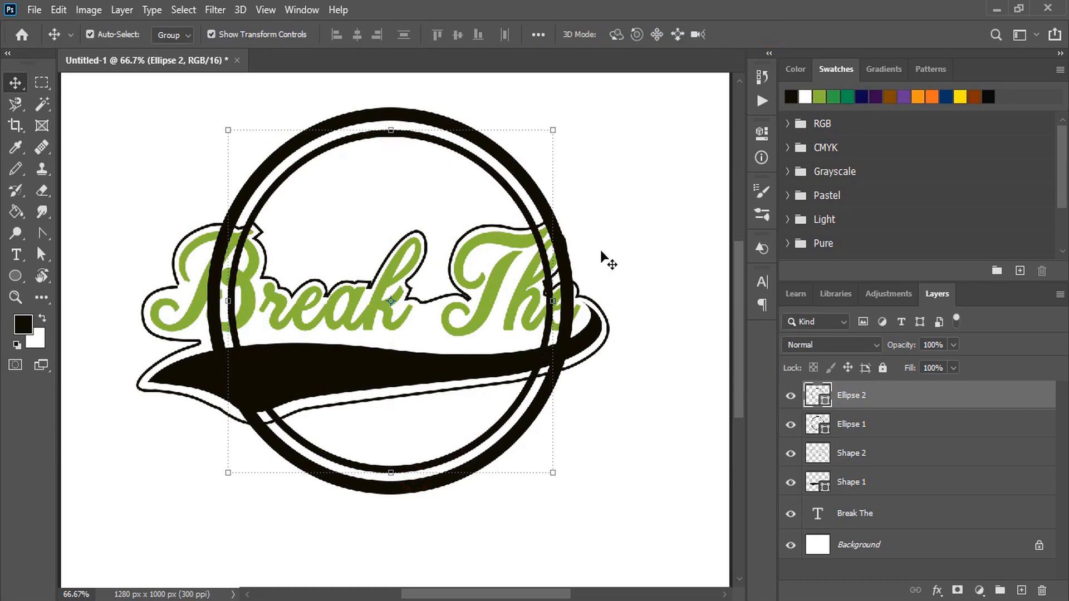
Draw a small third circle below the swoosh
key("ctrl+1")
key("u")
left_click_drag(329, 420, 531, 517)
Fill the small circle black and stretch it into a large oval under the swoosh
left_click(541, 259)
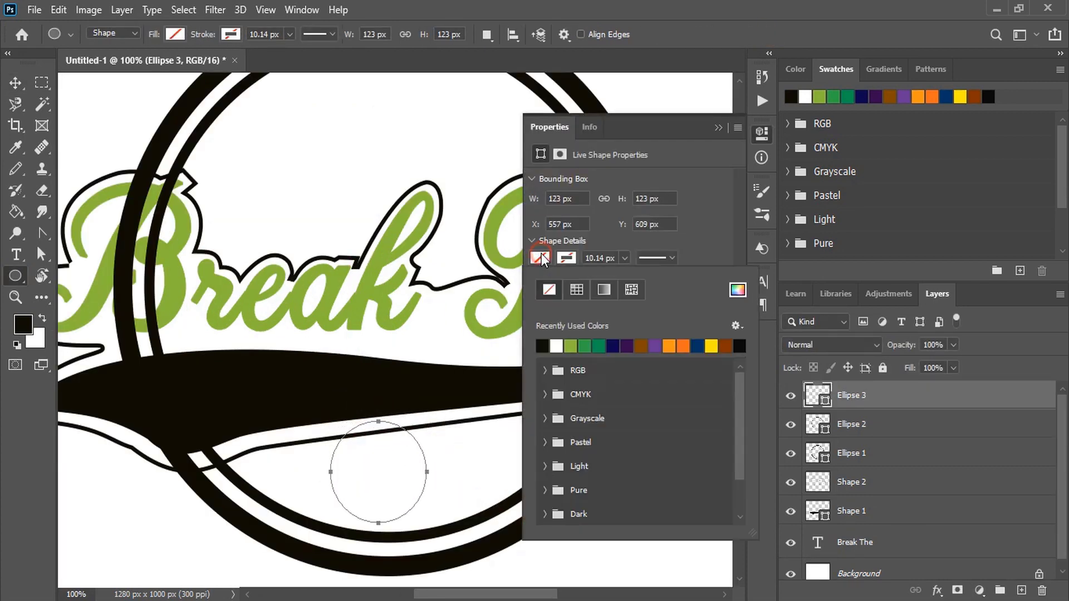
left_click(543, 346)
left_click(719, 127)
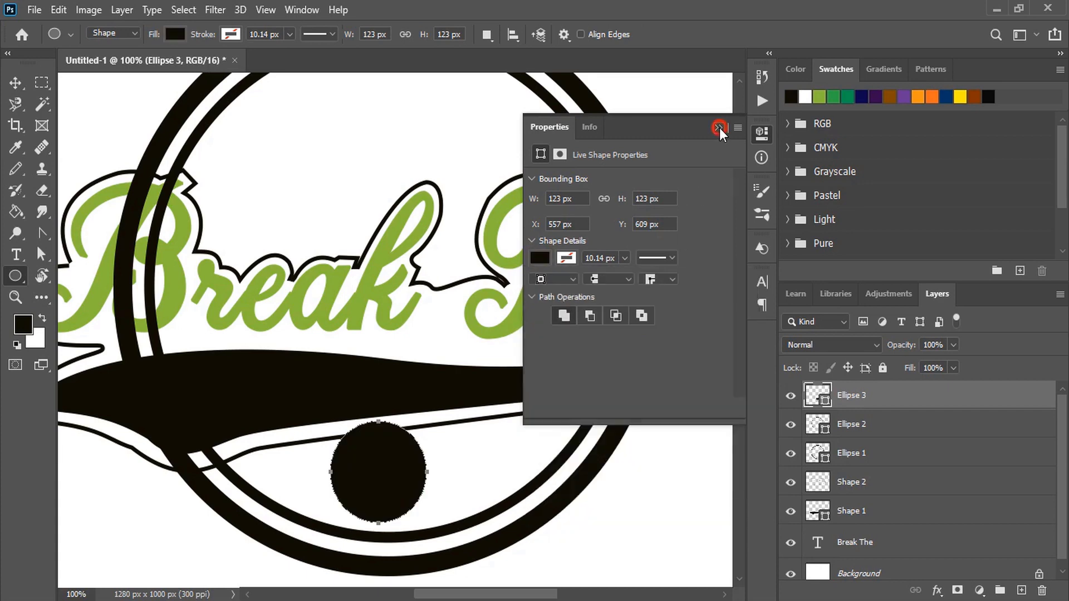
left_click(15, 82)
mouse_move(403, 488)
left_mouse_down()
mouse_move(431, 457)
mouse_move(503, 452)
left_mouse_up()
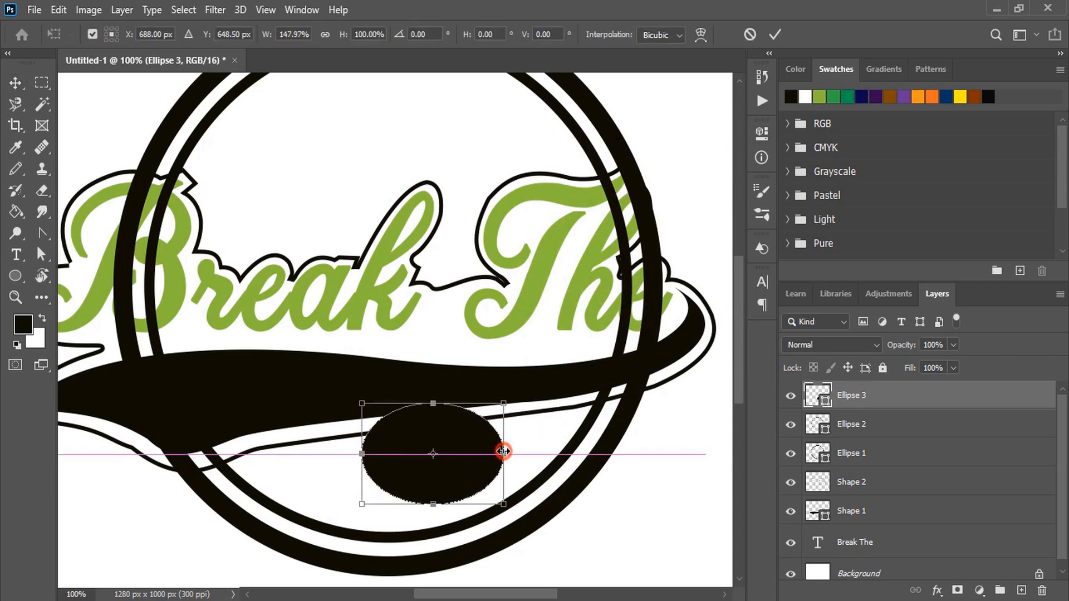
left_click_drag(433, 403, 441, 341)
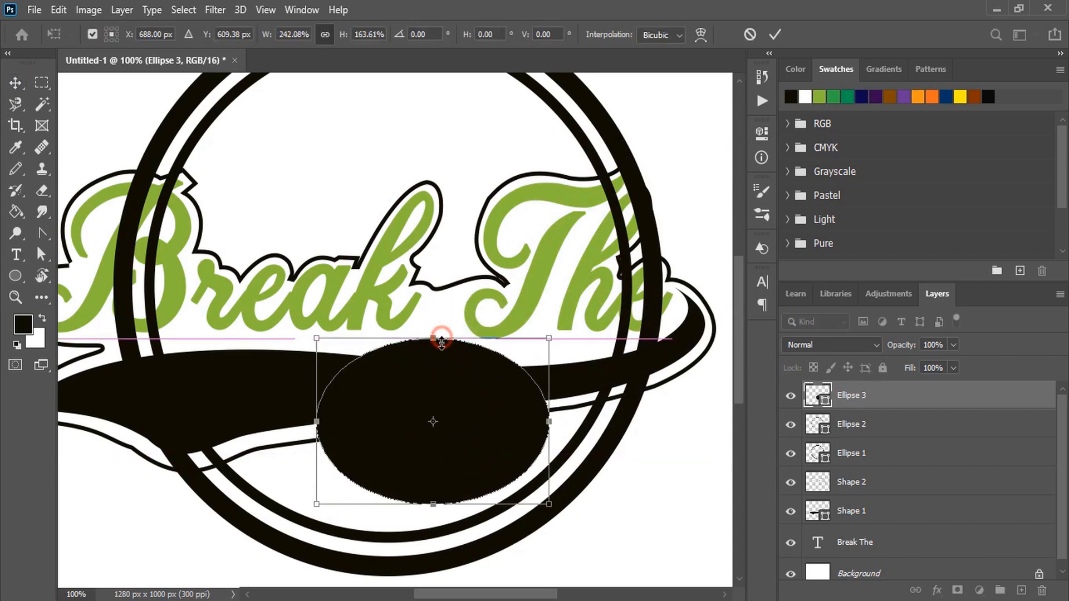
left_click_drag(476, 452, 442, 422)
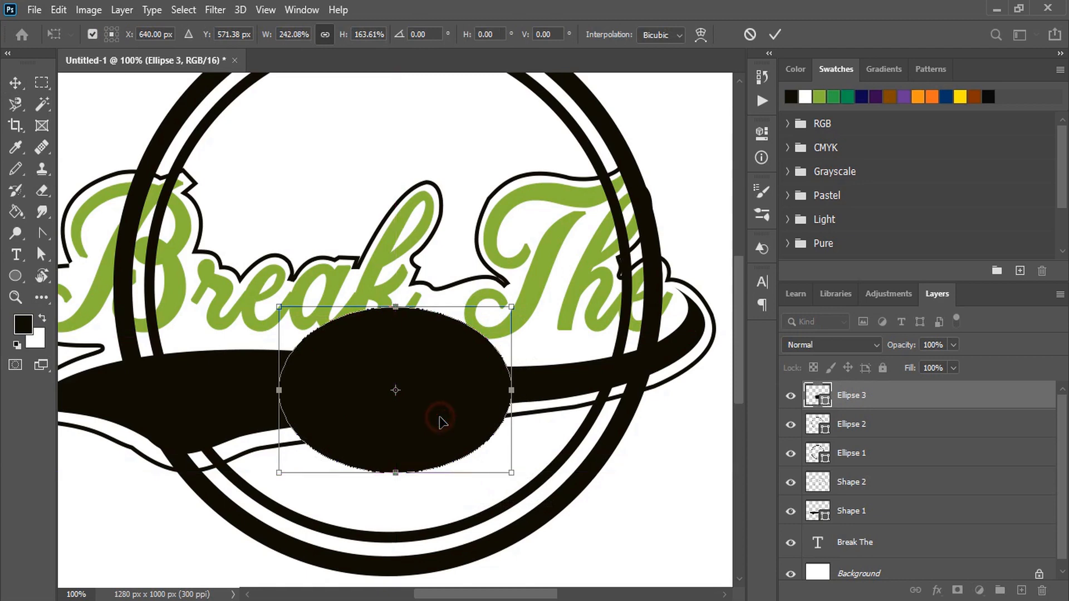
key("Return")
Lower the oval layer's opacity to 65%
key("ctrl+plus")
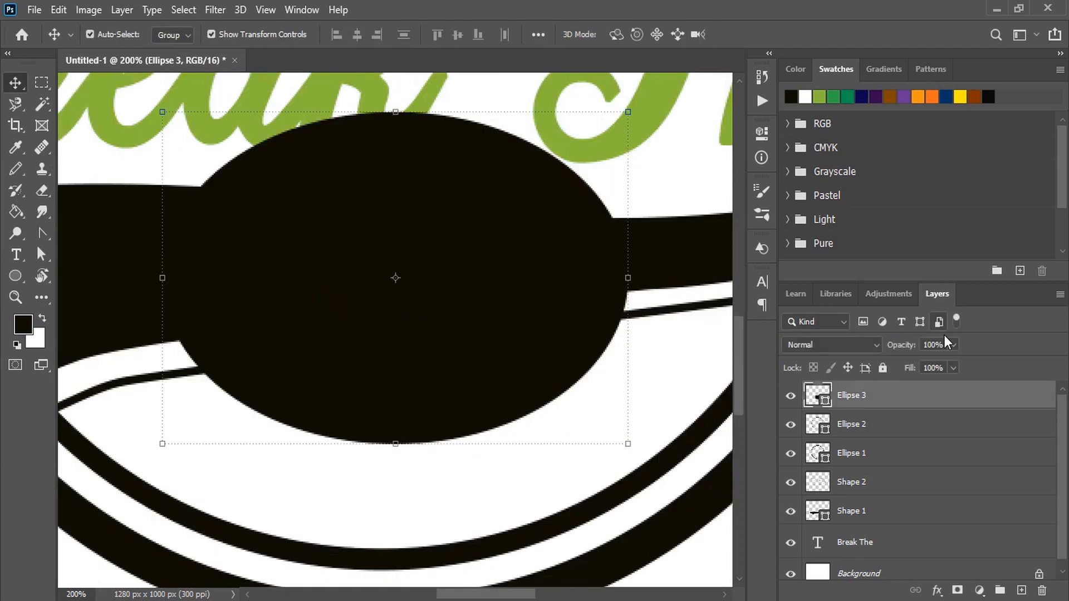
left_click_drag(929, 364, 930, 364)
left_click(267, 496)
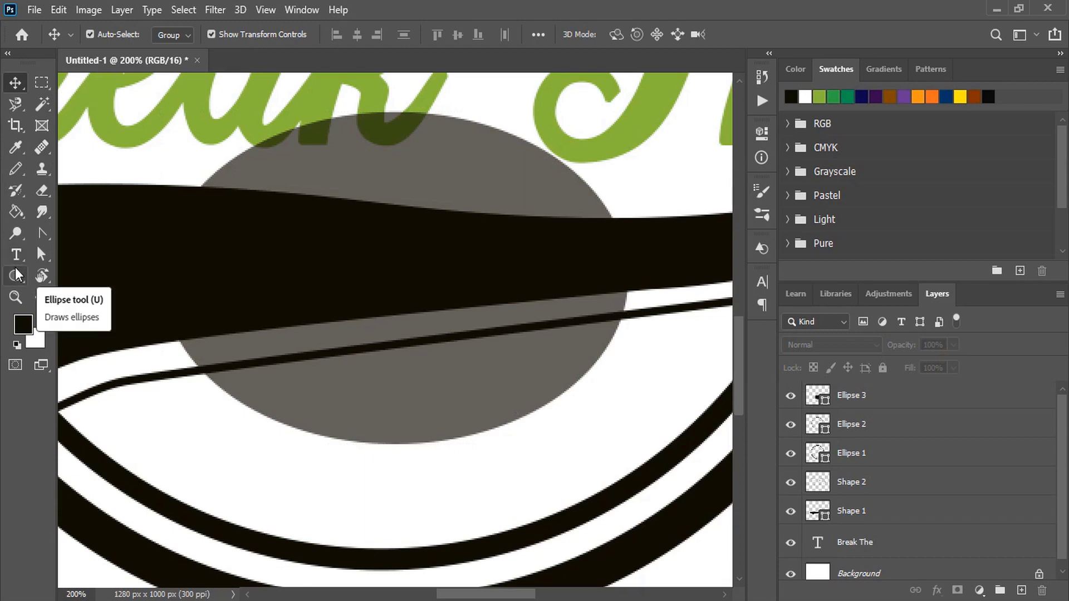
Draw a closed angular polygon whose bottom edge follows the thin stripe across the oval
right_click(41, 233)
left_click(83, 233)
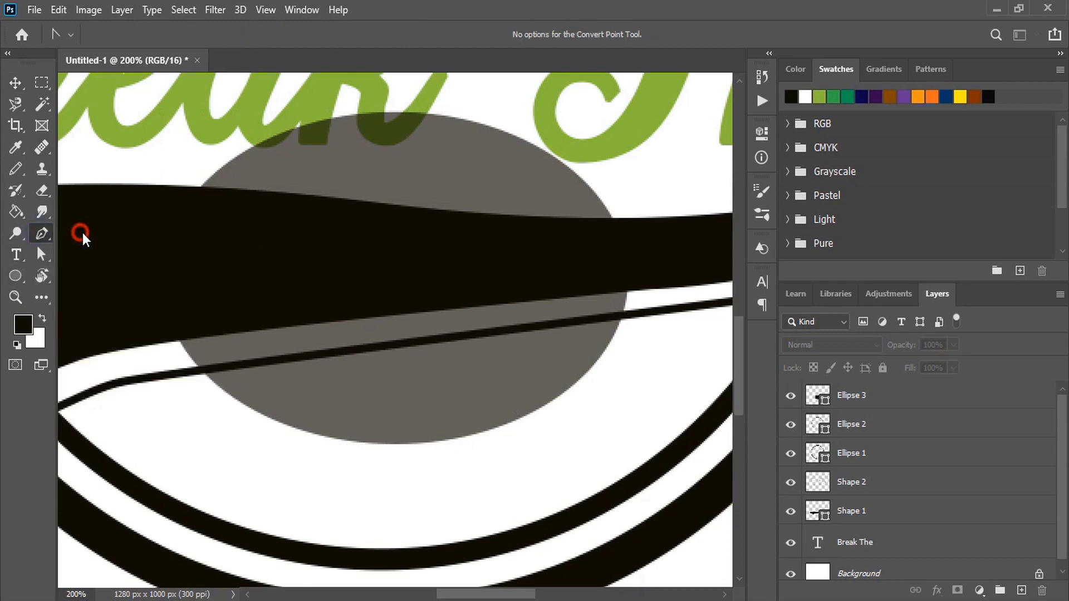
left_click(192, 372)
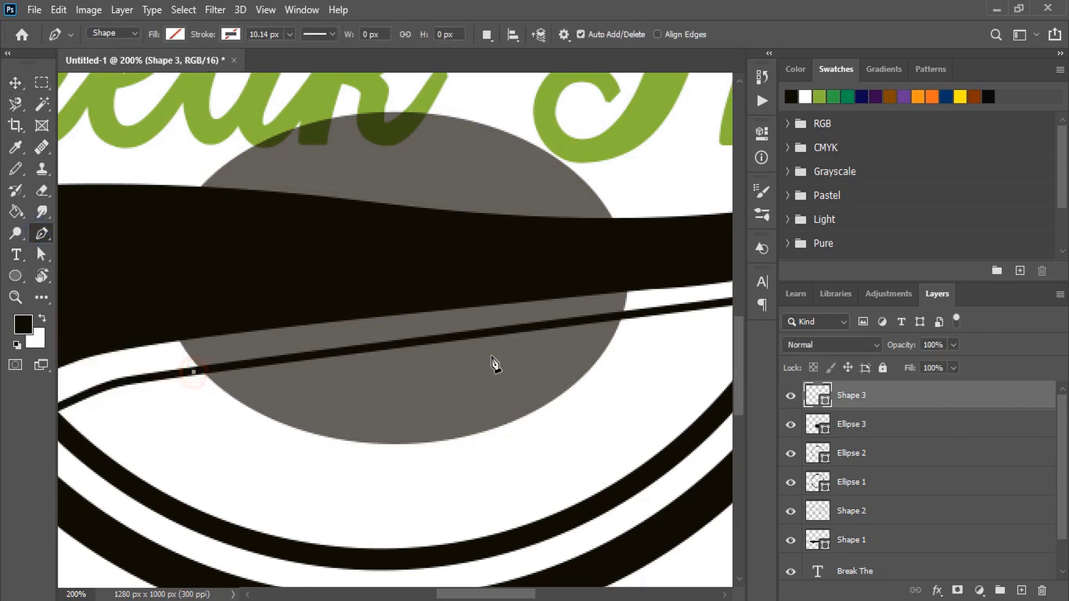
left_click(635, 318)
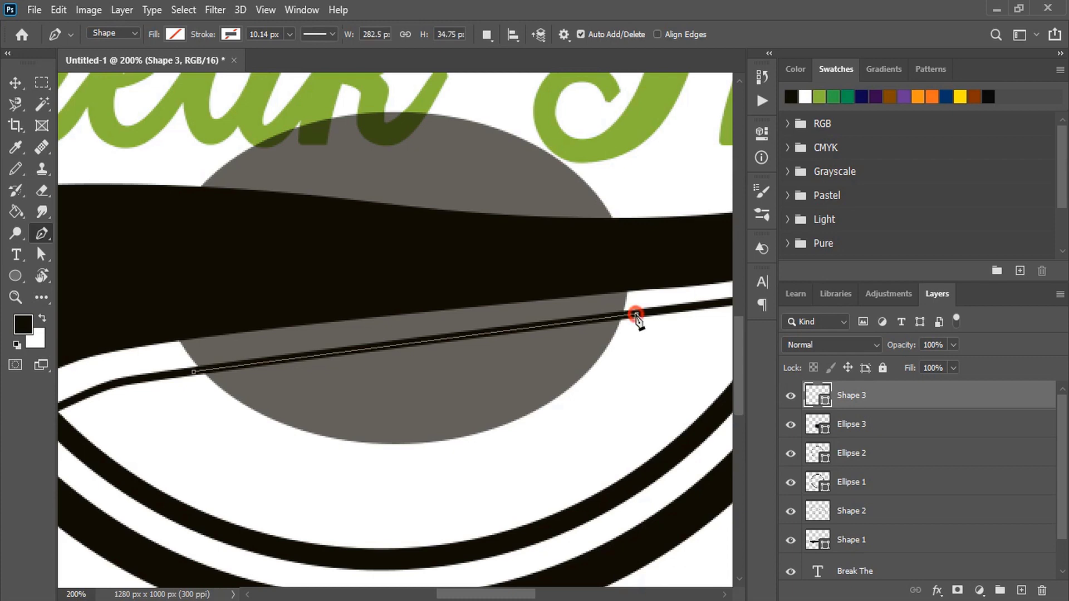
left_click(642, 169)
left_click(424, 90)
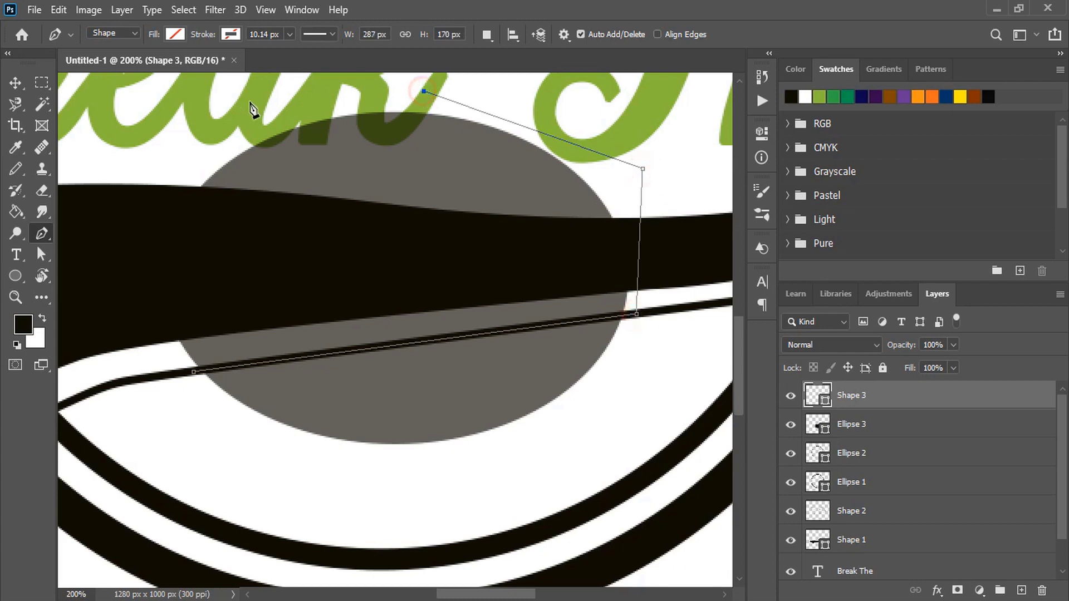
left_click(232, 107)
left_click(146, 186)
left_click(153, 329)
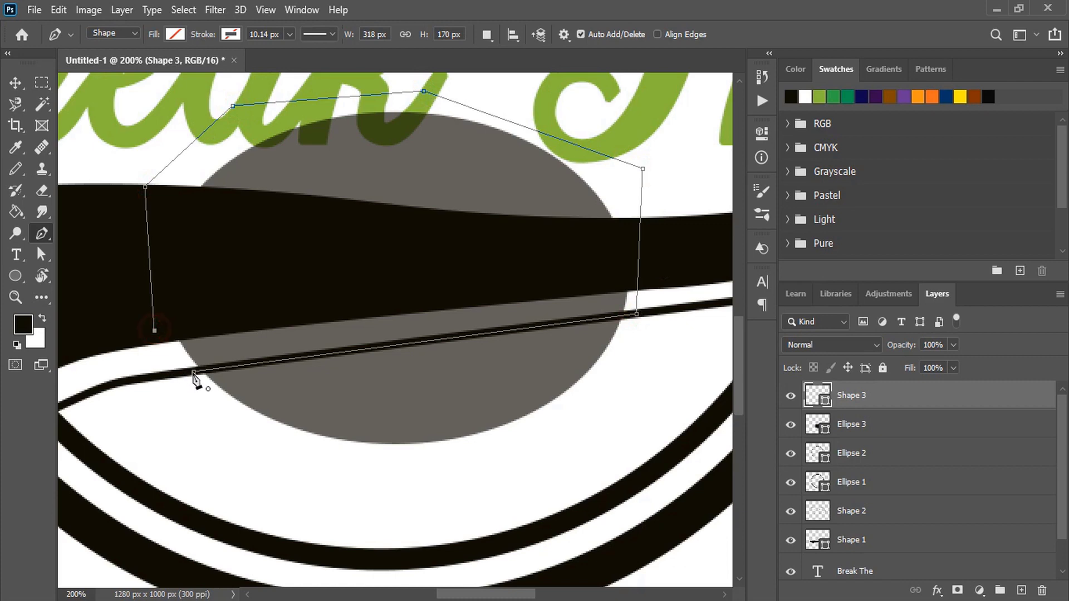
left_click(163, 360)
Fill the new polygon shape with orange
left_click(175, 34)
left_click(209, 114)
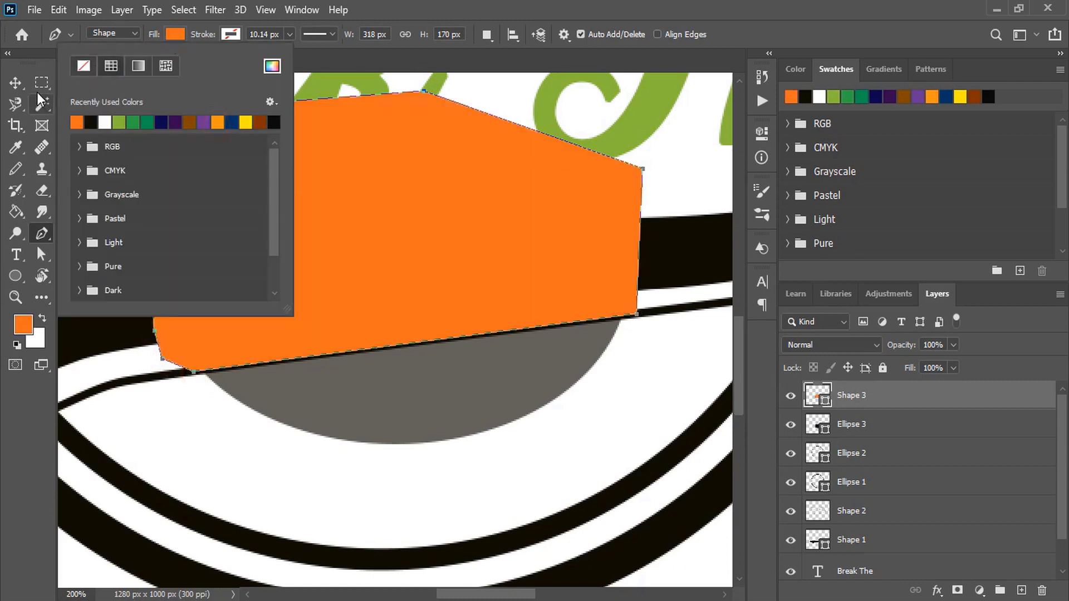
left_click(15, 81)
Rasterize Shape 3, then set Ellipse 3 to 100% opacity and rasterize it
right_click(864, 397)
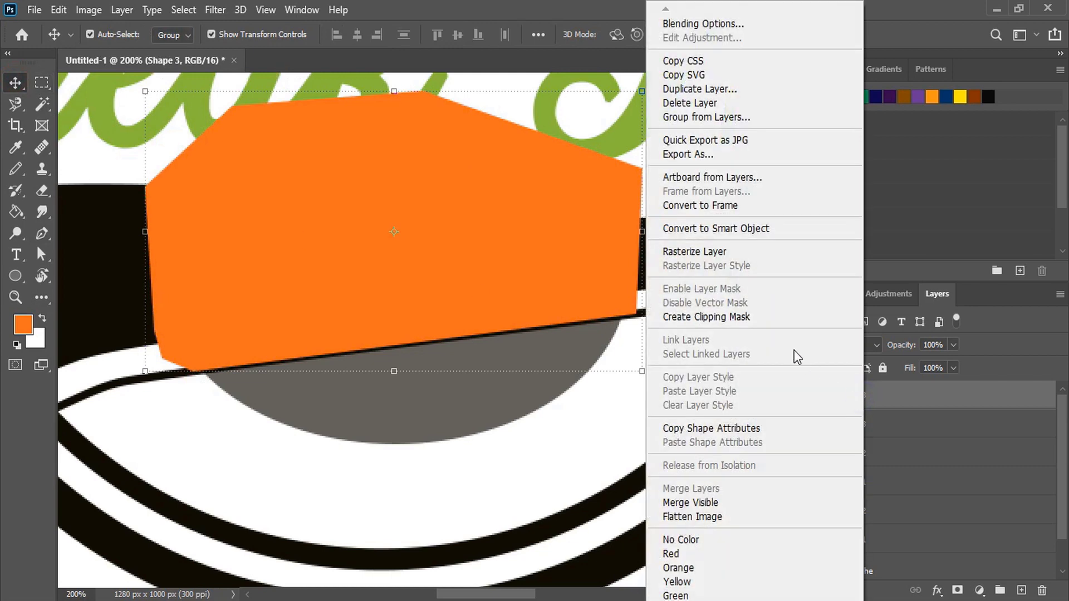
left_click(723, 250)
left_click(451, 505)
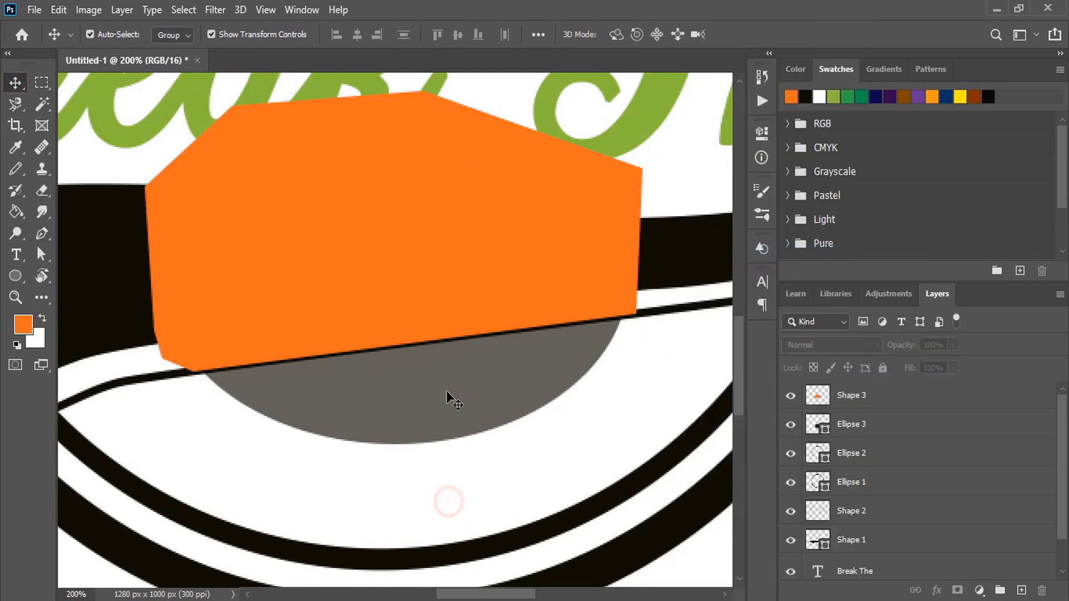
left_click(955, 344)
left_click_drag(953, 364, 1020, 365)
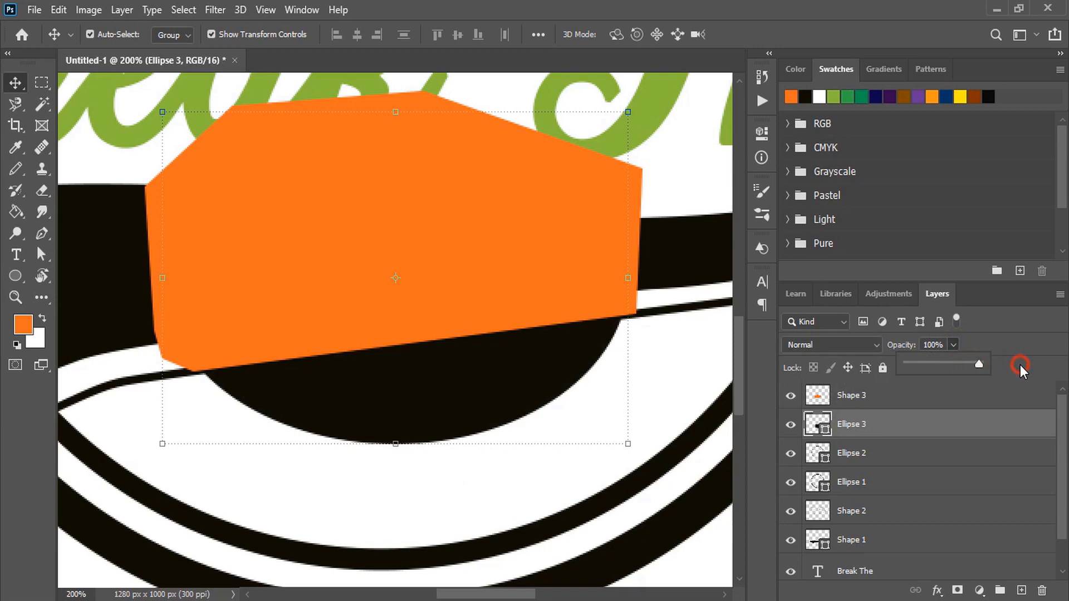
right_click(848, 430)
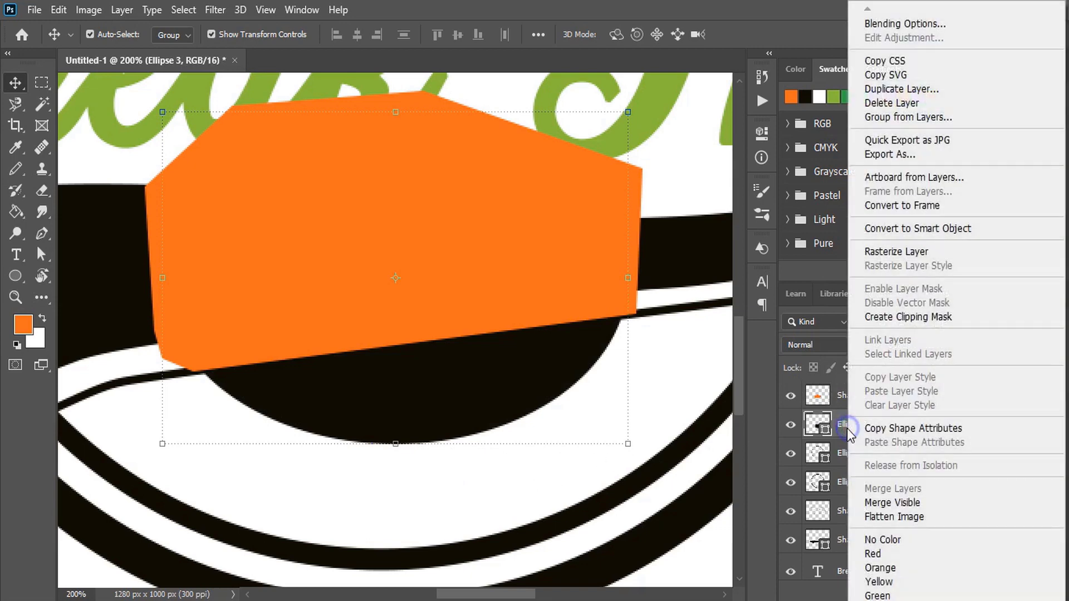
left_click(896, 251)
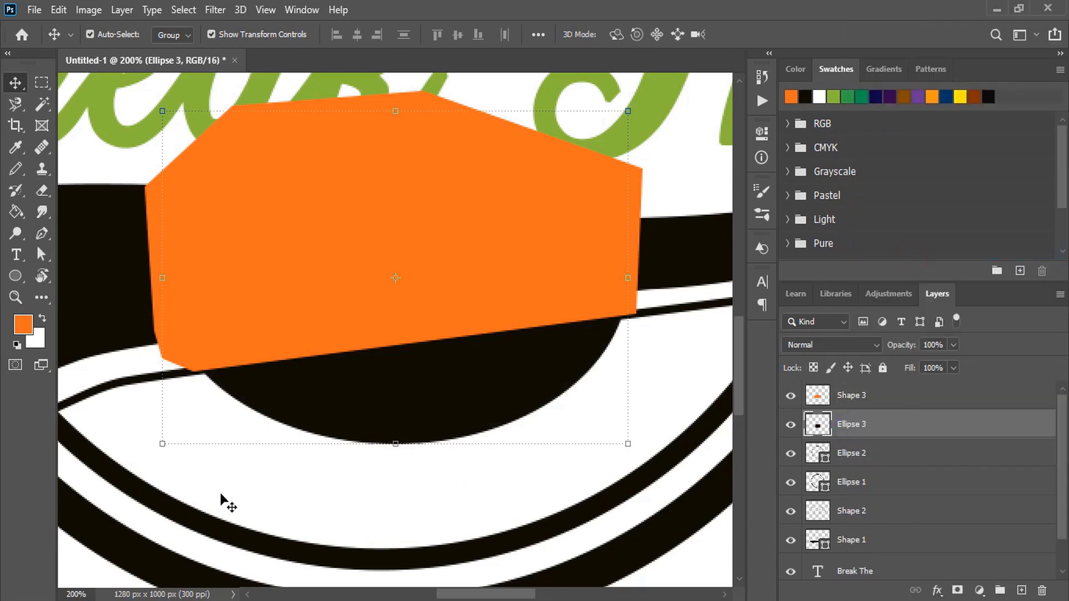
Magic Wand the orange Shape 3 area, delete it from Ellipse 3, and deselect
left_click(222, 286)
left_click(42, 104)
left_click(292, 237)
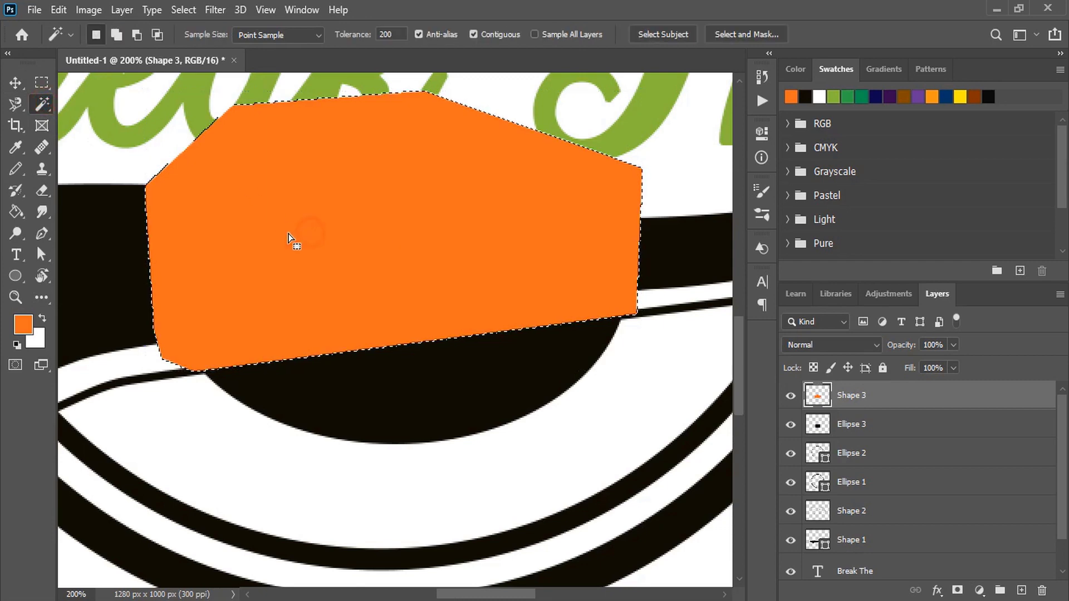
left_click(15, 82)
left_click(401, 419)
key("Delete")
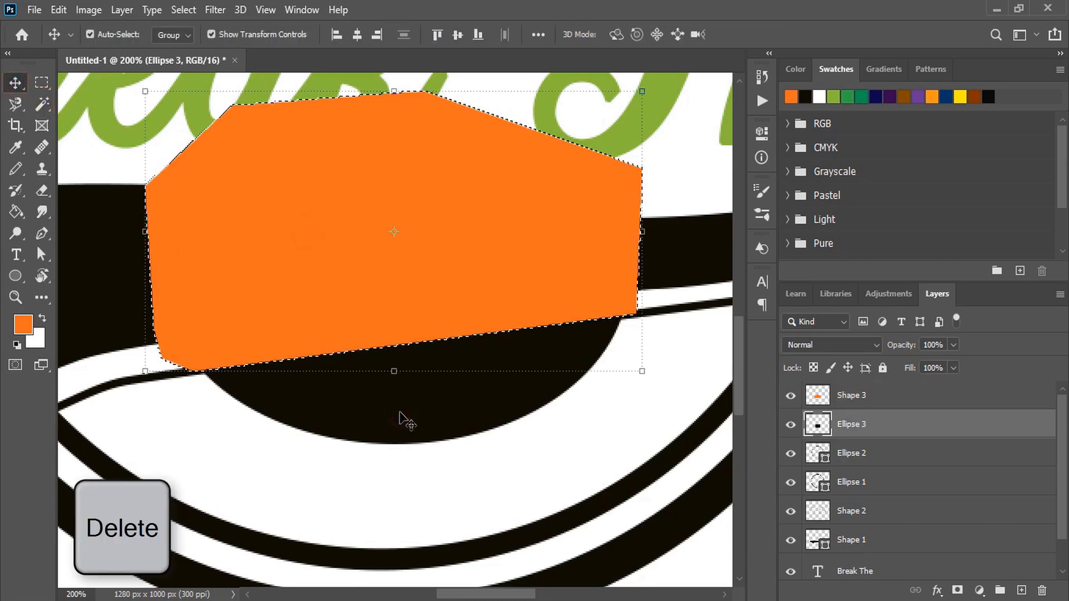
key("ctrl+d")
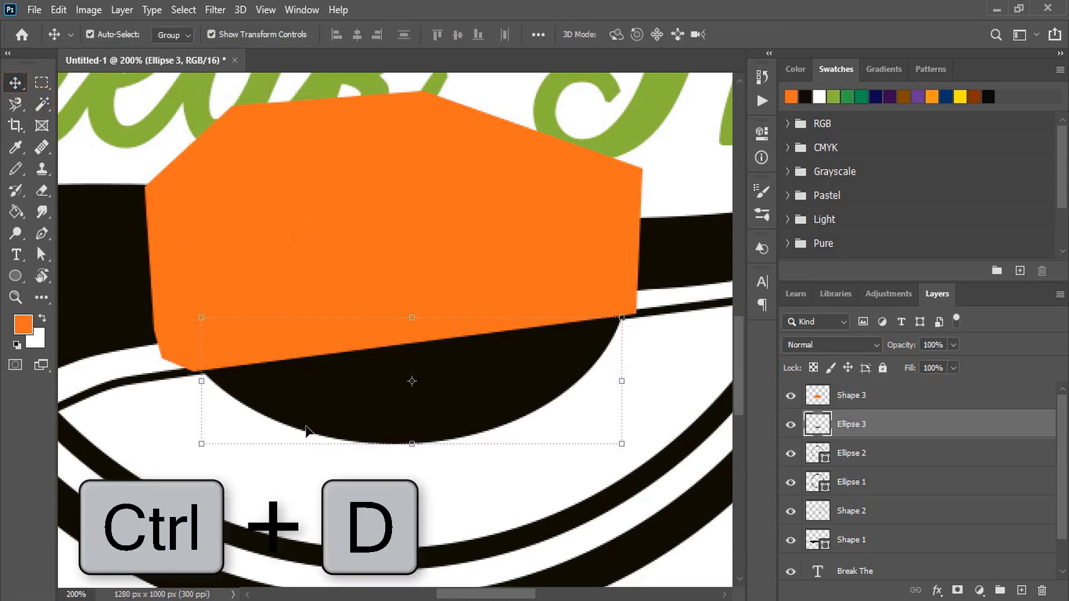
Delete the orange Shape 3 layer and zoom out to the whole badge
left_click(288, 304)
key("Delete")
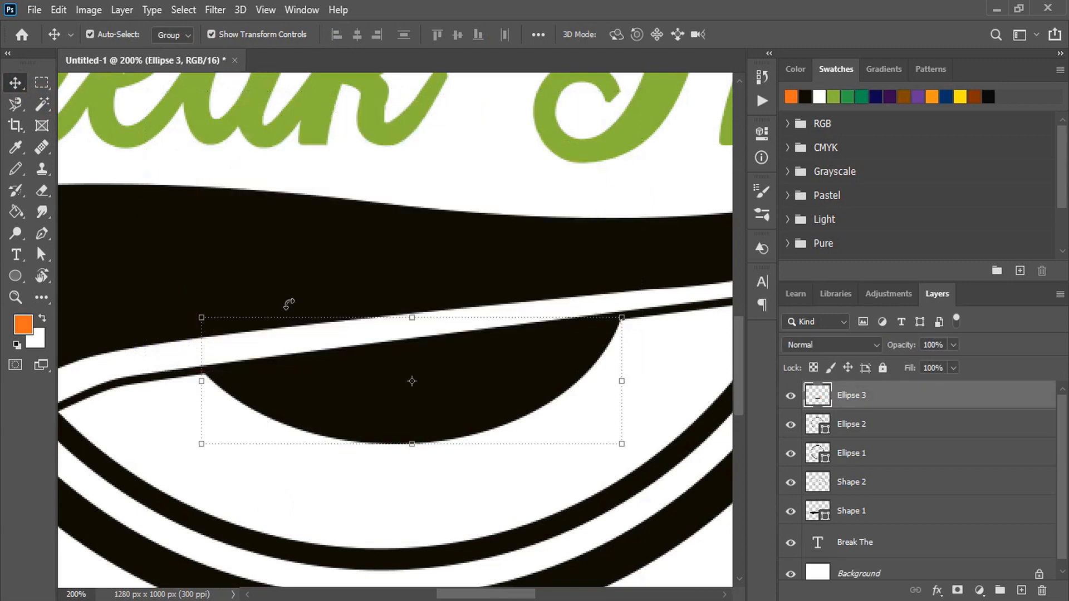
left_click(310, 520)
key("ctrl+minus")
left_click(15, 255)
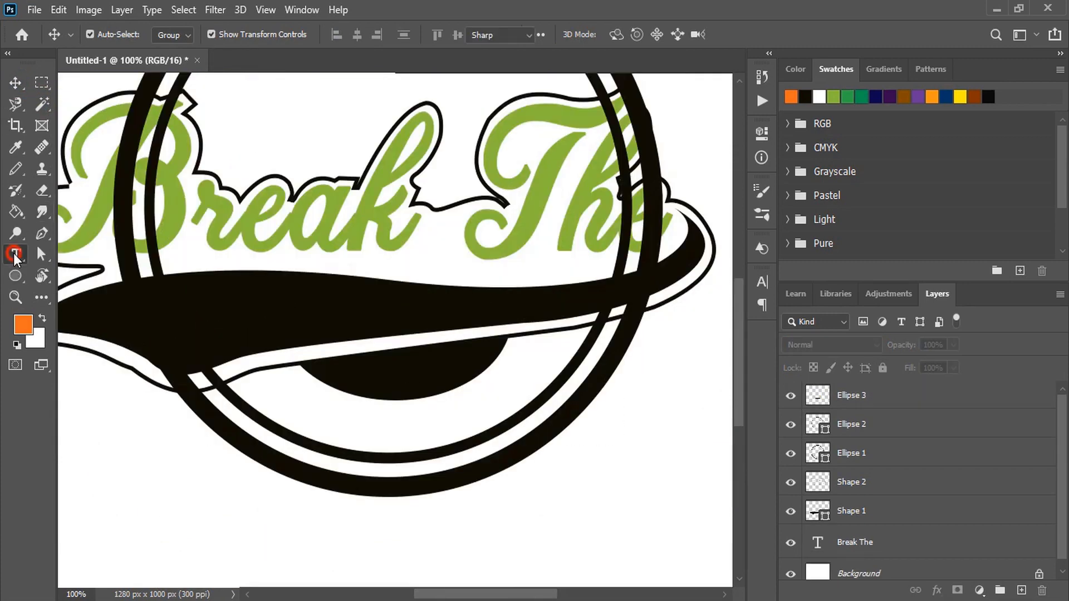
Type 'EST . 2020' below the emblem and set it in the Oswald font
left_click(268, 545)
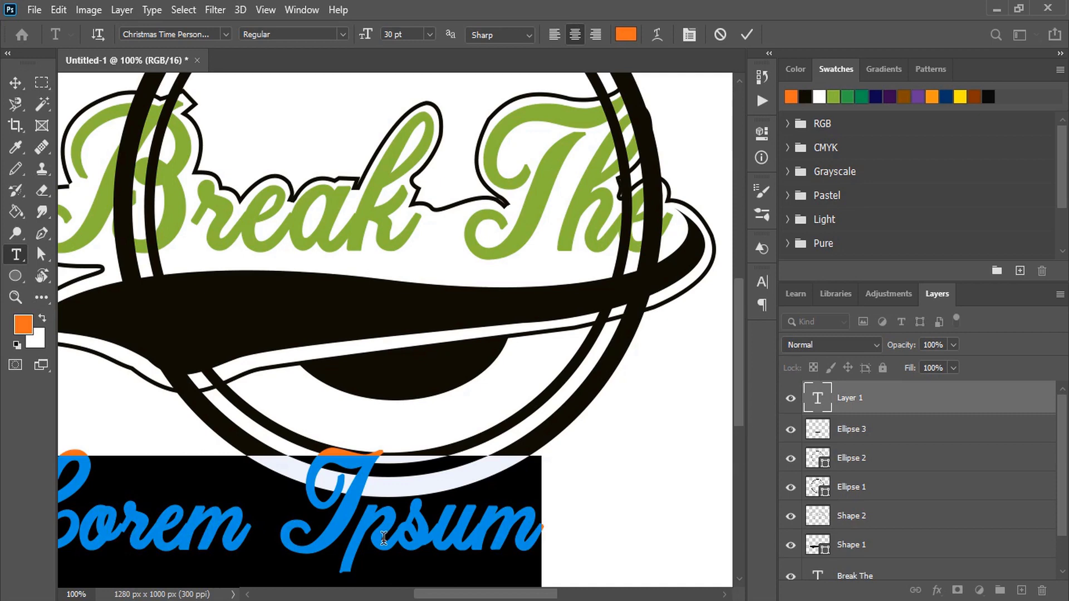
type("EST")
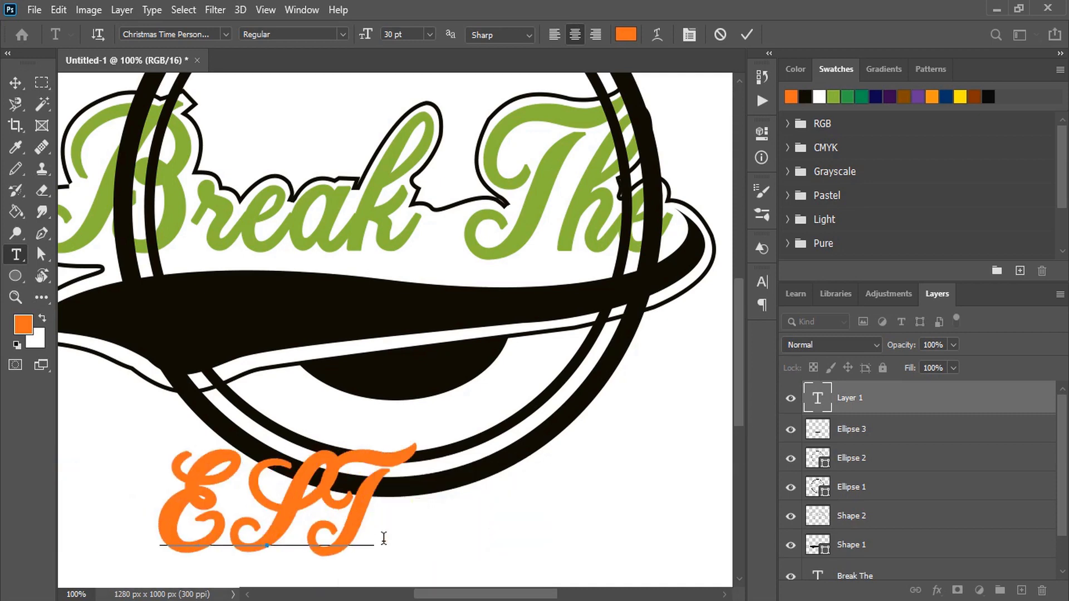
type(" . 20")
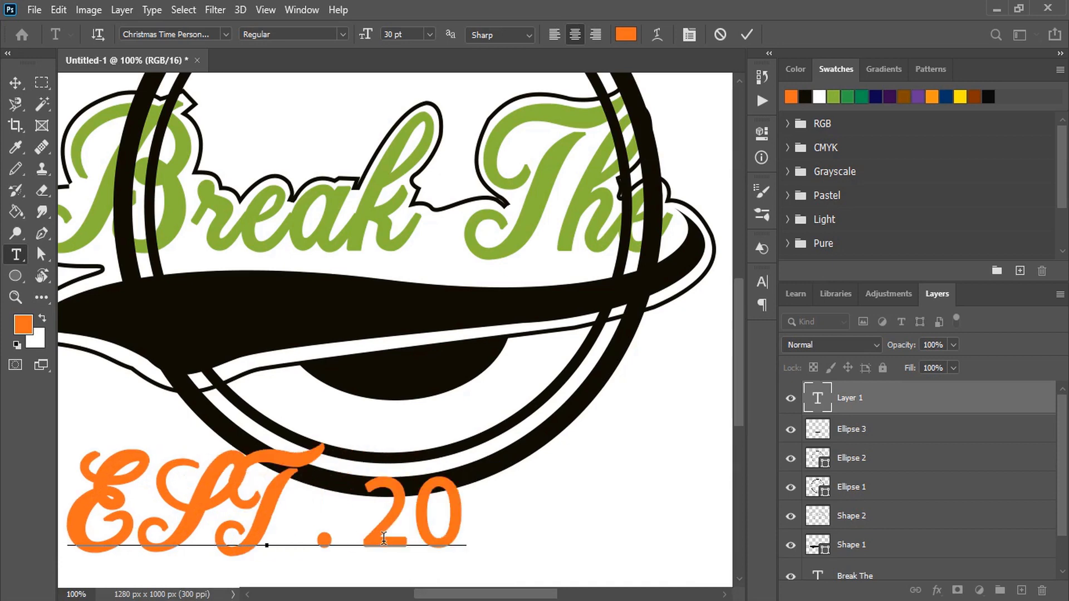
type("20")
left_click(15, 82)
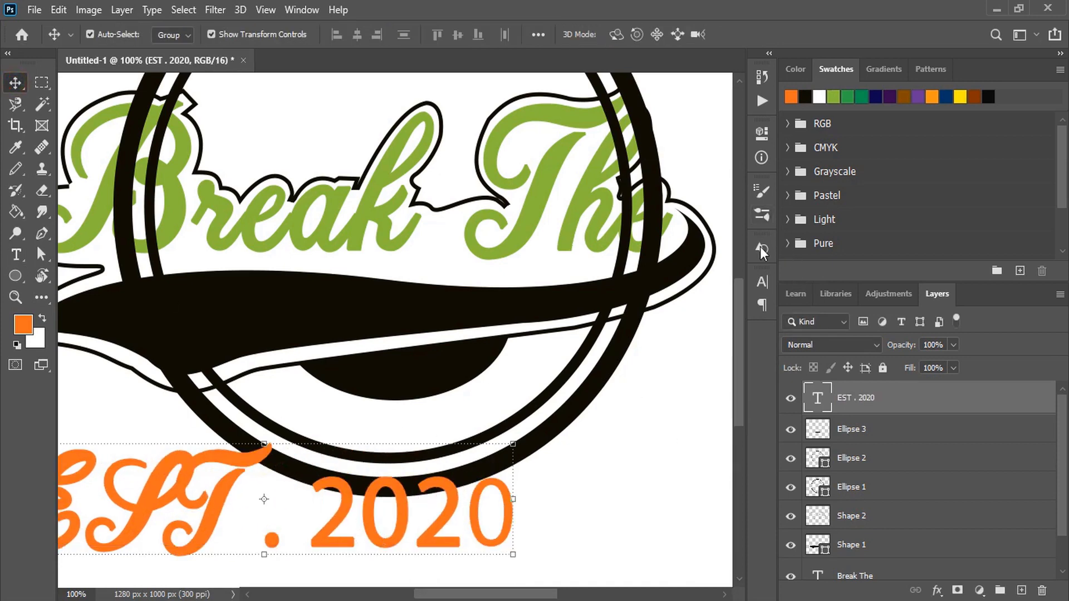
left_click(762, 281)
left_click(669, 304)
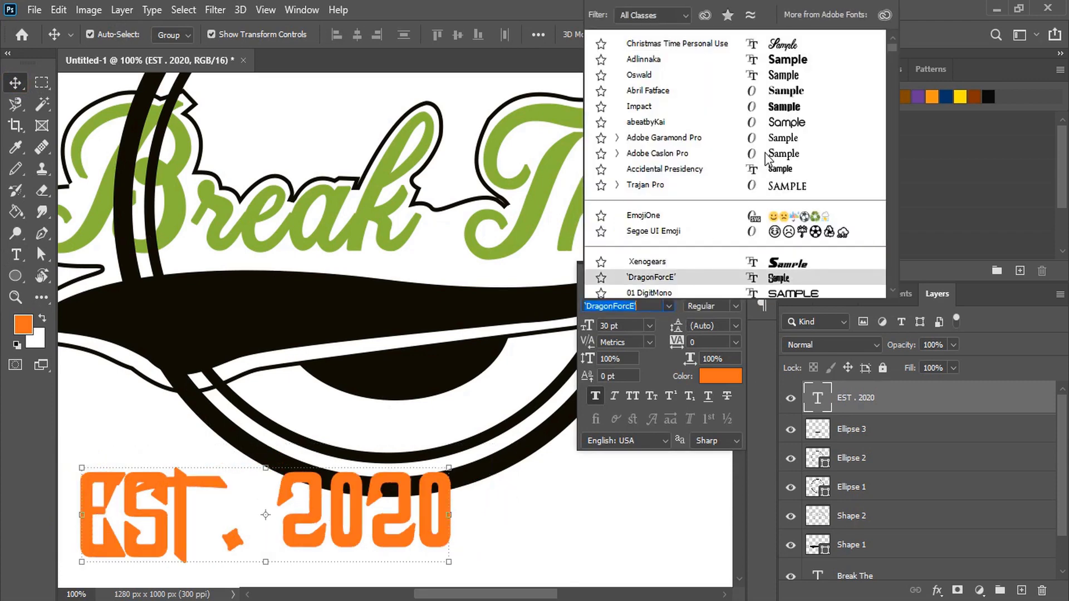
left_click(799, 73)
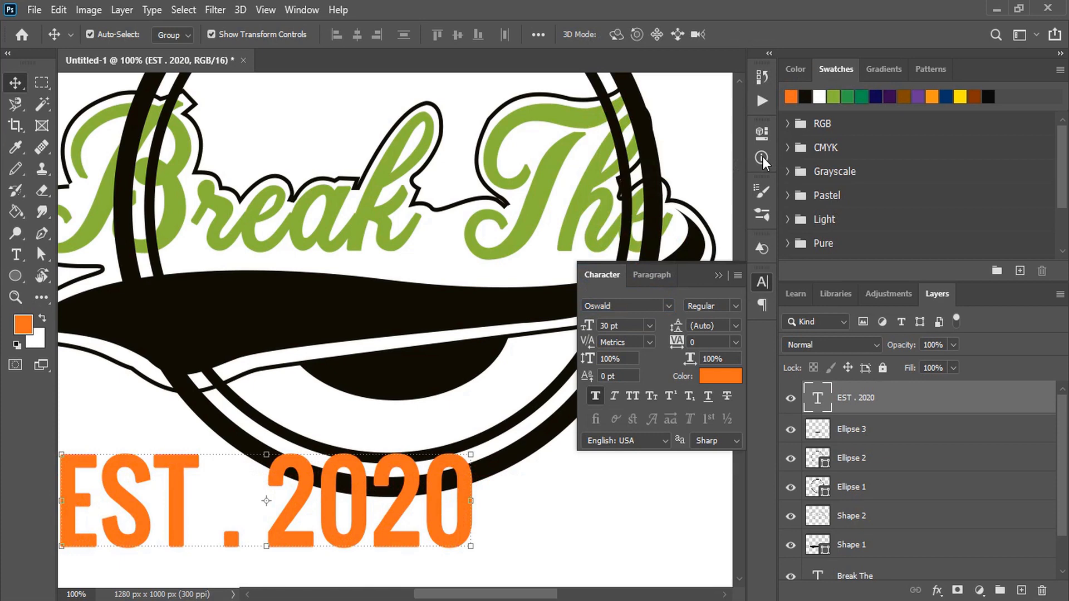
left_click(726, 275)
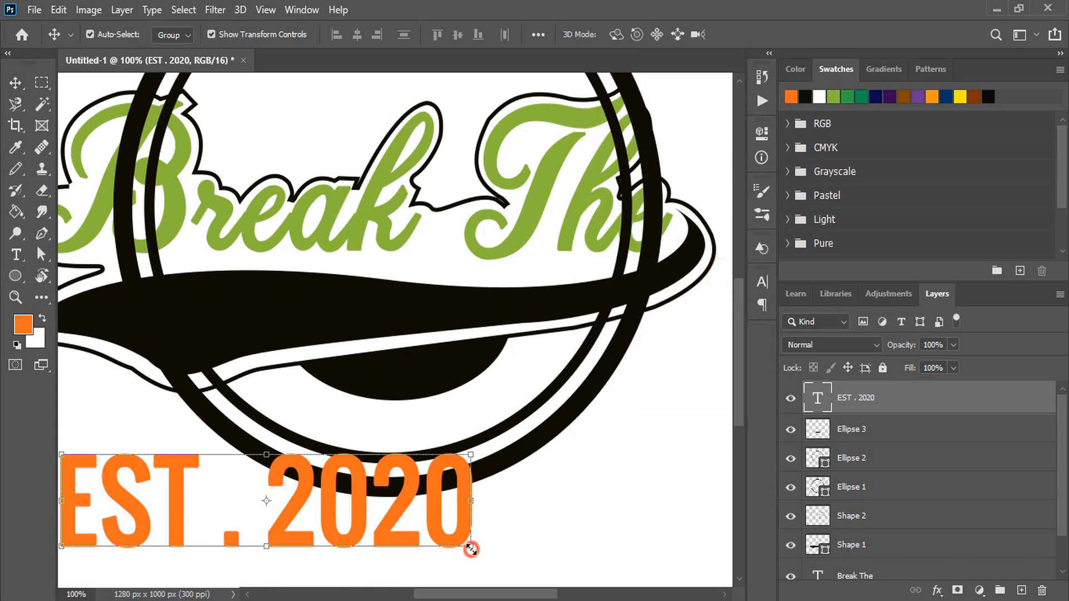
Scale EST.2020 down, centre it under the emblem, and set tracking to 780
mouse_move(471, 547)
left_mouse_down()
mouse_move(304, 506)
mouse_move(562, 506)
mouse_move(268, 438)
left_mouse_up()
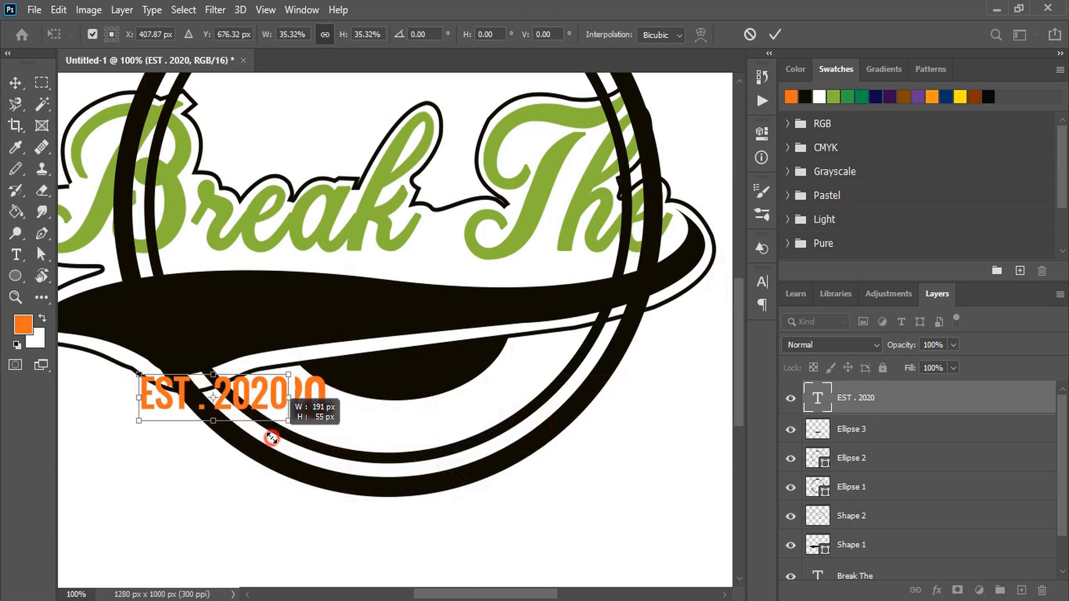
left_click_drag(261, 400, 443, 435)
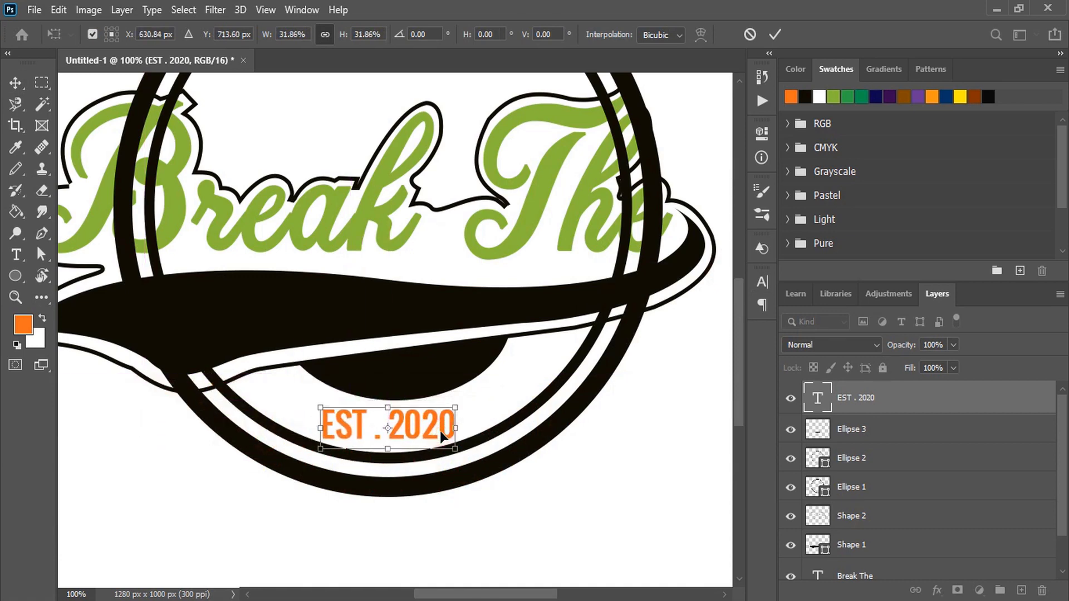
left_click(761, 282)
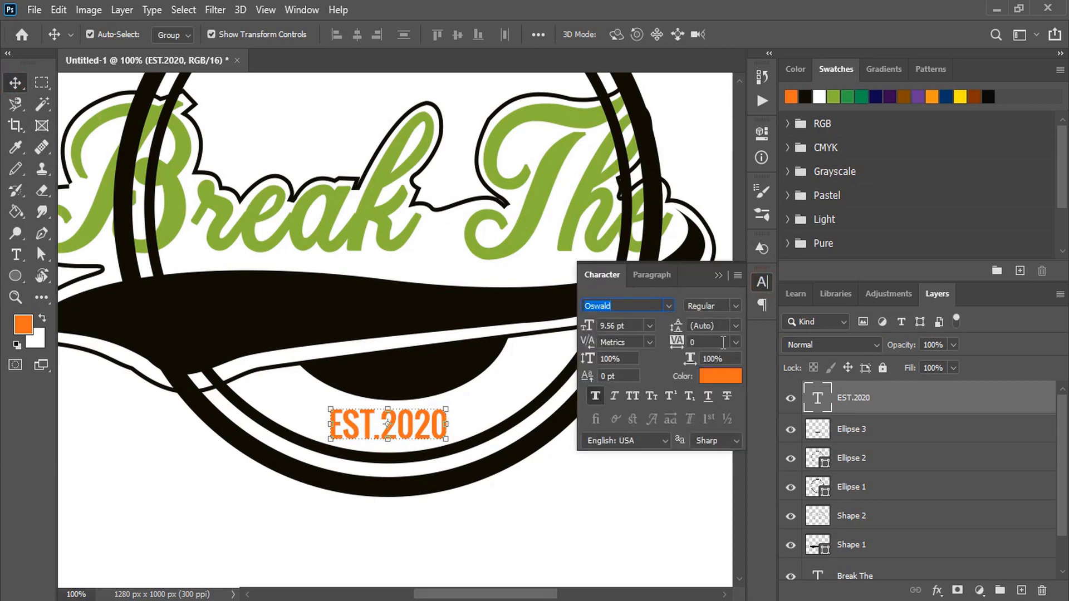
left_click(723, 342)
scroll(723, 344, "up", 10)
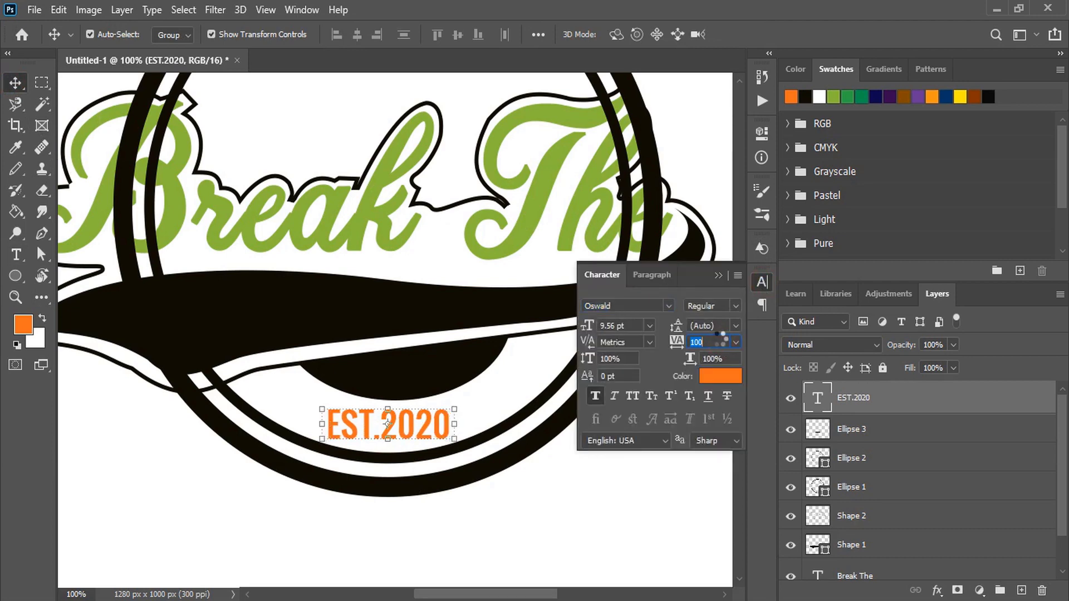
scroll(722, 342, "up", 10)
scroll(722, 342, "up", 10)
scroll(720, 341, "up", 10)
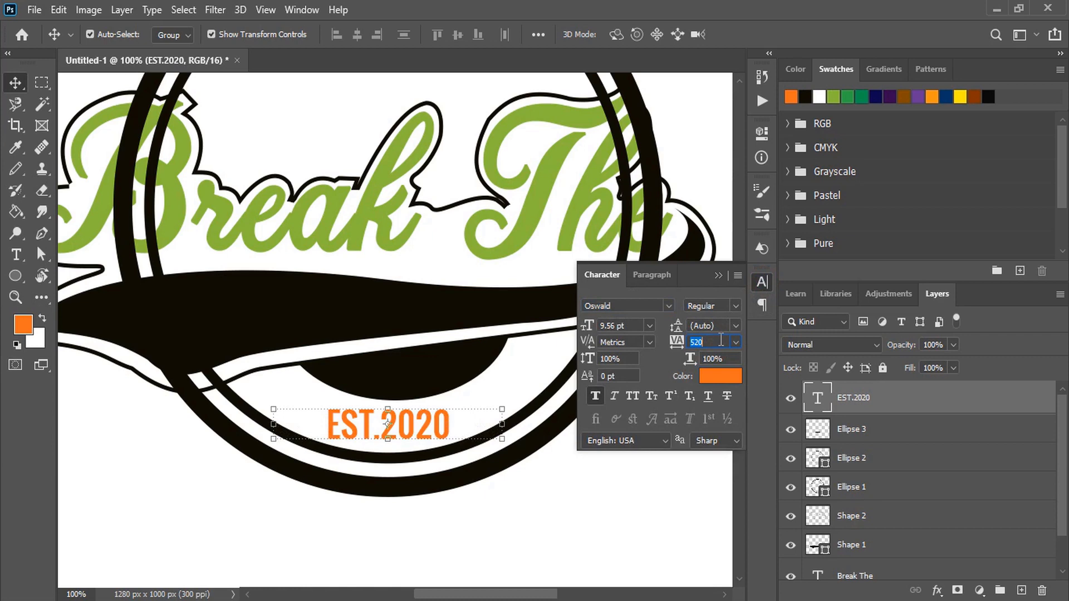
scroll(721, 341, "up", 8)
scroll(720, 340, "up", 8)
scroll(723, 339, "up", 6)
scroll(724, 341, "up", 3)
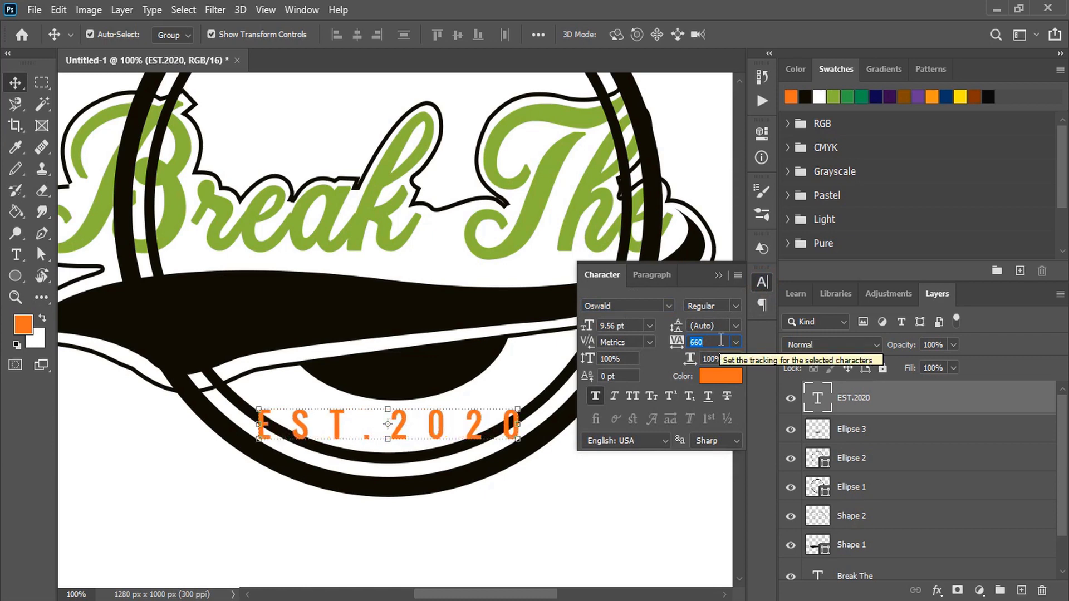
scroll(723, 340, "up", 3)
scroll(722, 334, "up", 3)
scroll(721, 326, "up", 3)
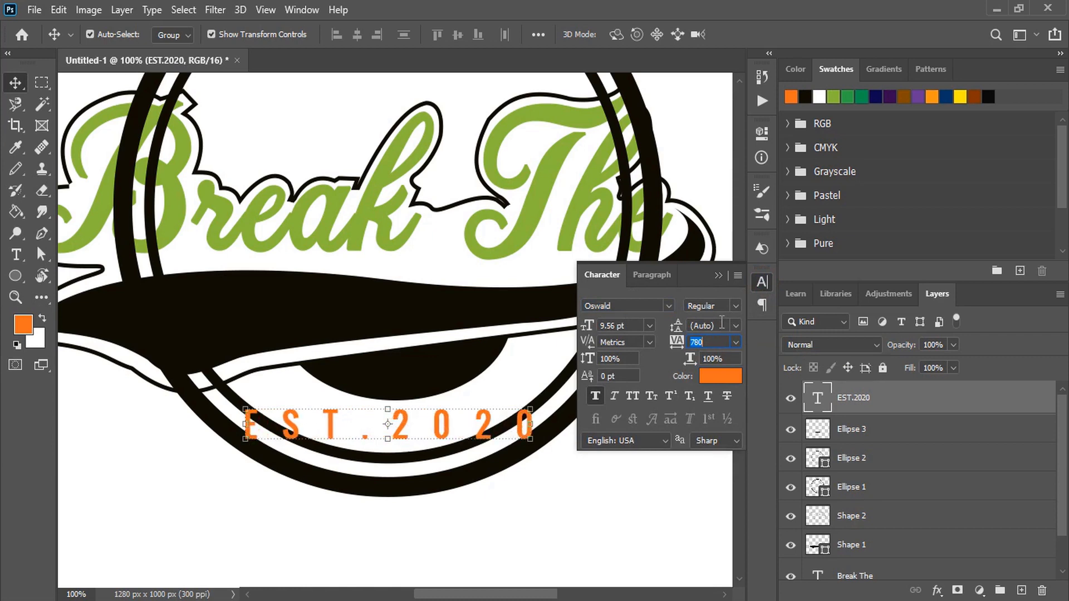
left_click(718, 275)
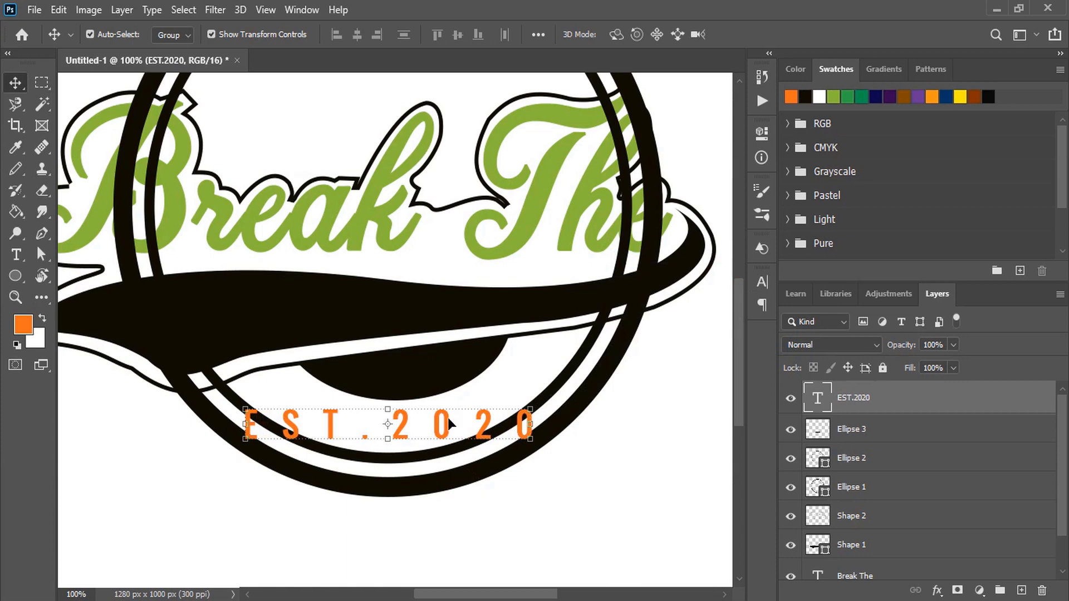
Rasterize EST.2020 and apply an Arc warp with about -35% bend
right_click(891, 409)
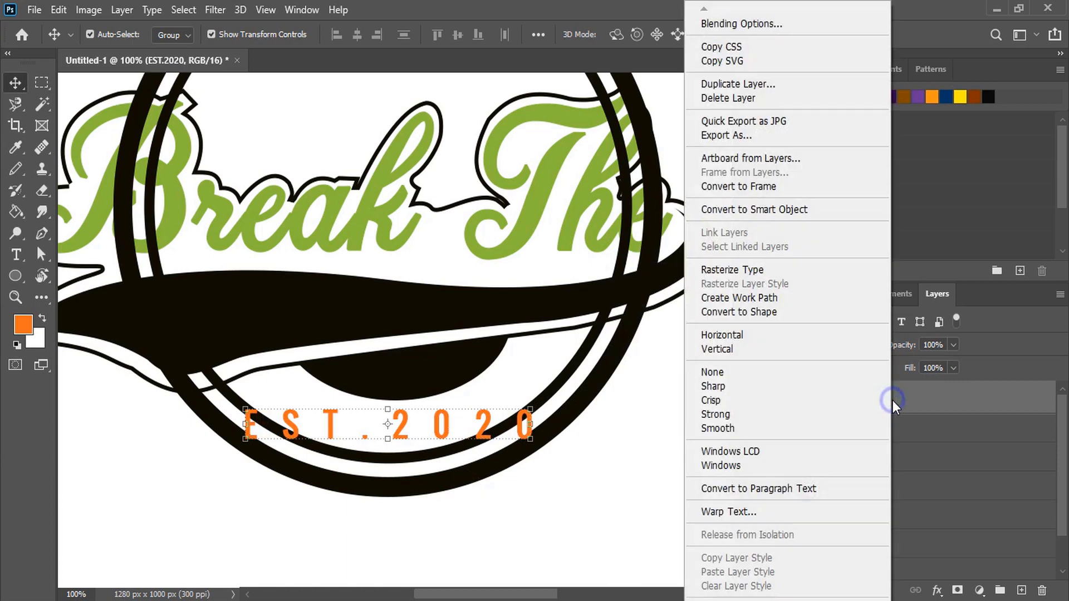
left_click(783, 269)
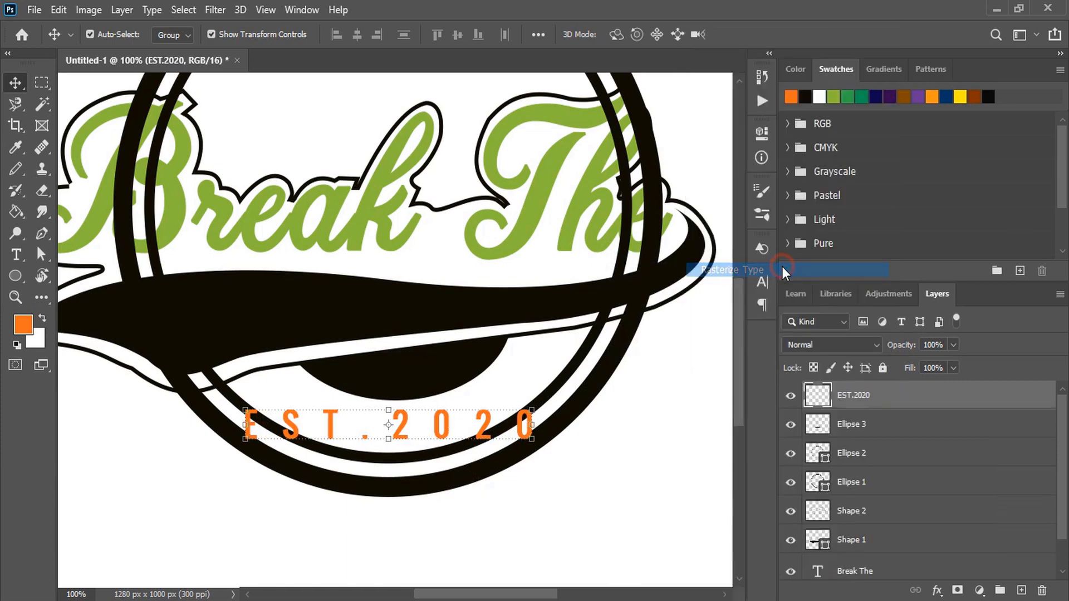
left_click(59, 10)
mouse_move(167, 385)
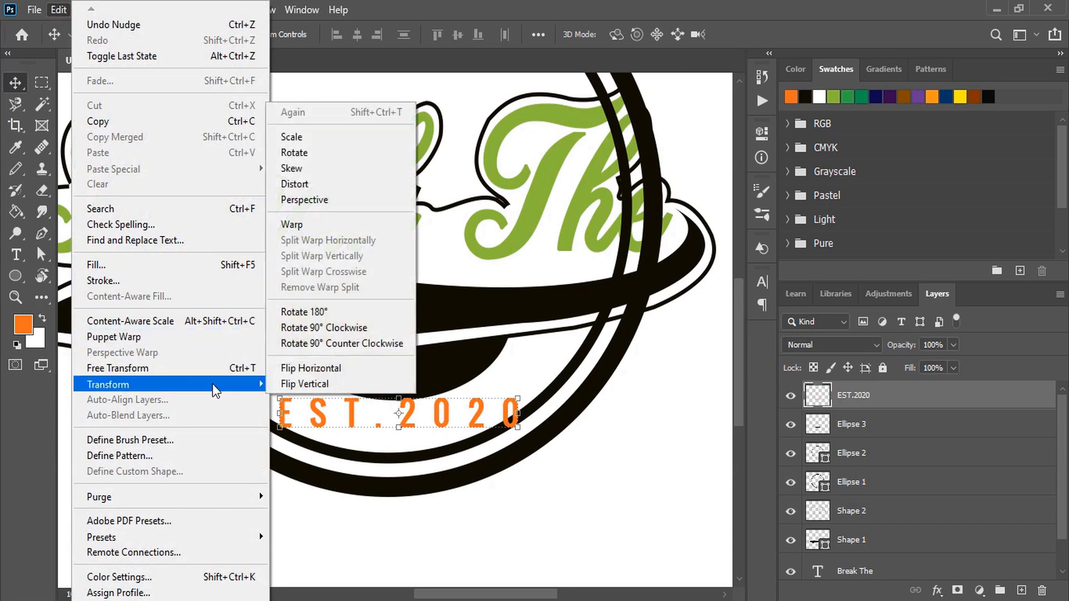
left_click(316, 225)
left_click(412, 34)
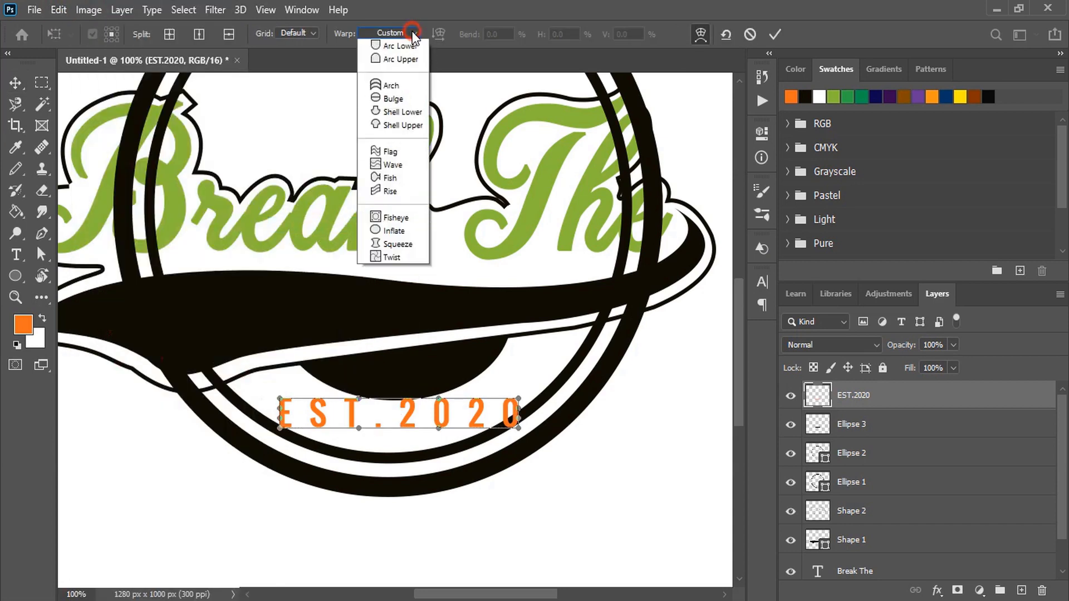
left_click(399, 73)
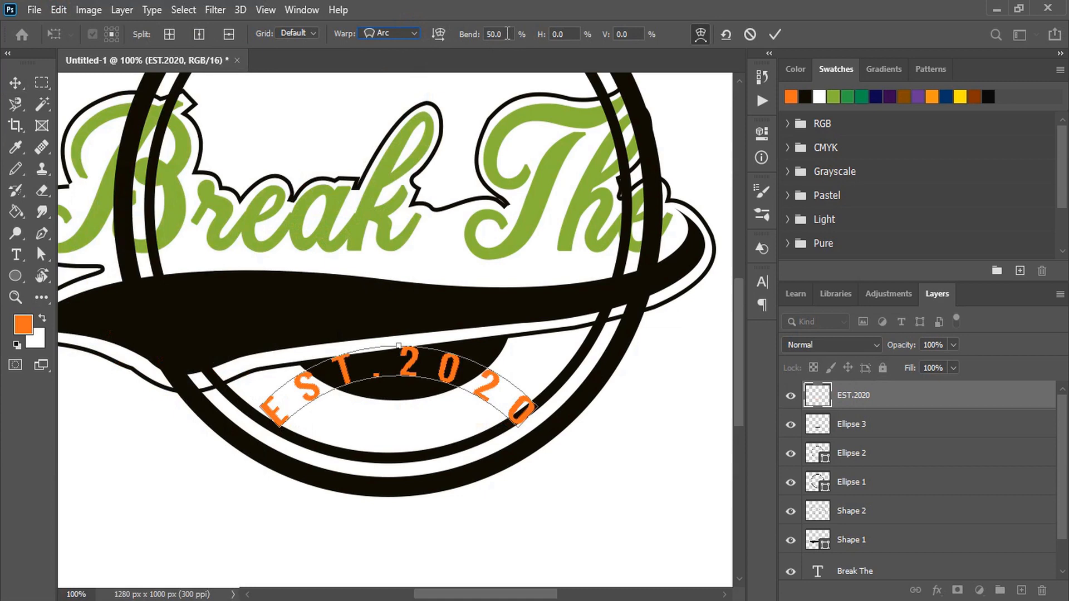
type("-48.1")
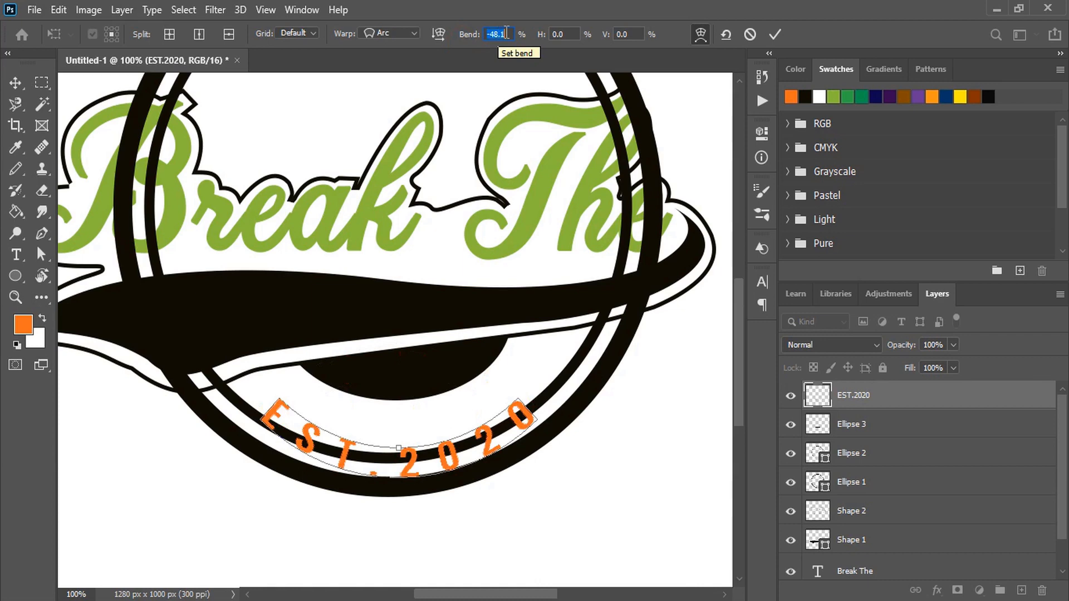
scroll(506, 33, "up", 1)
scroll(506, 34, "up", 2)
scroll(506, 34, "up", 1)
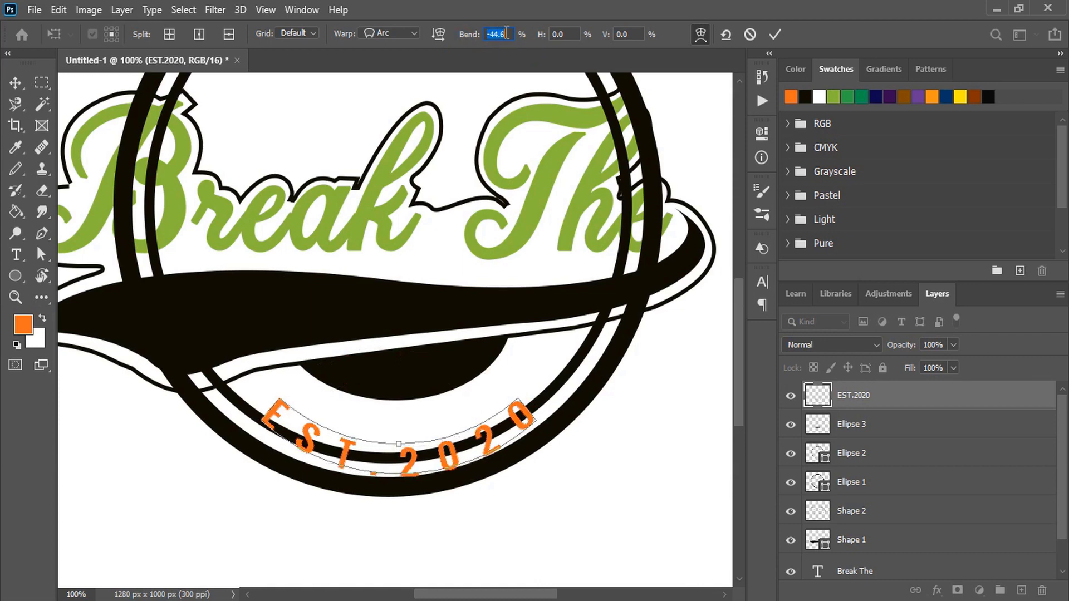
scroll(506, 34, "up", 2)
scroll(507, 34, "up", 2)
scroll(506, 34, "up", 1)
scroll(506, 33, "up", 1)
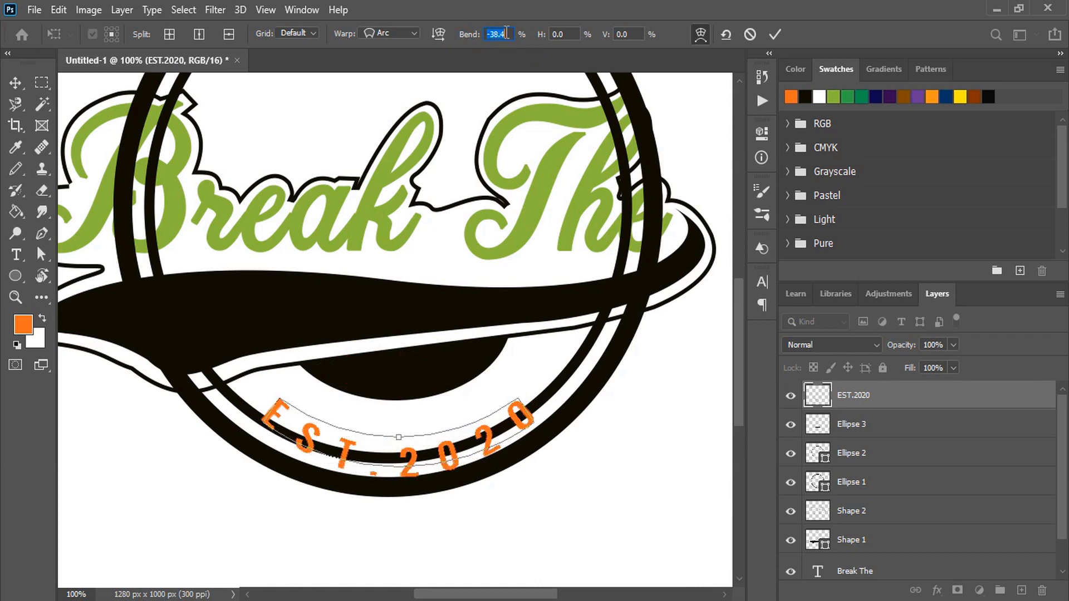
scroll(506, 34, "up", 2)
scroll(506, 33, "up", 1)
scroll(507, 34, "up", 1)
scroll(507, 34, "up", 1)
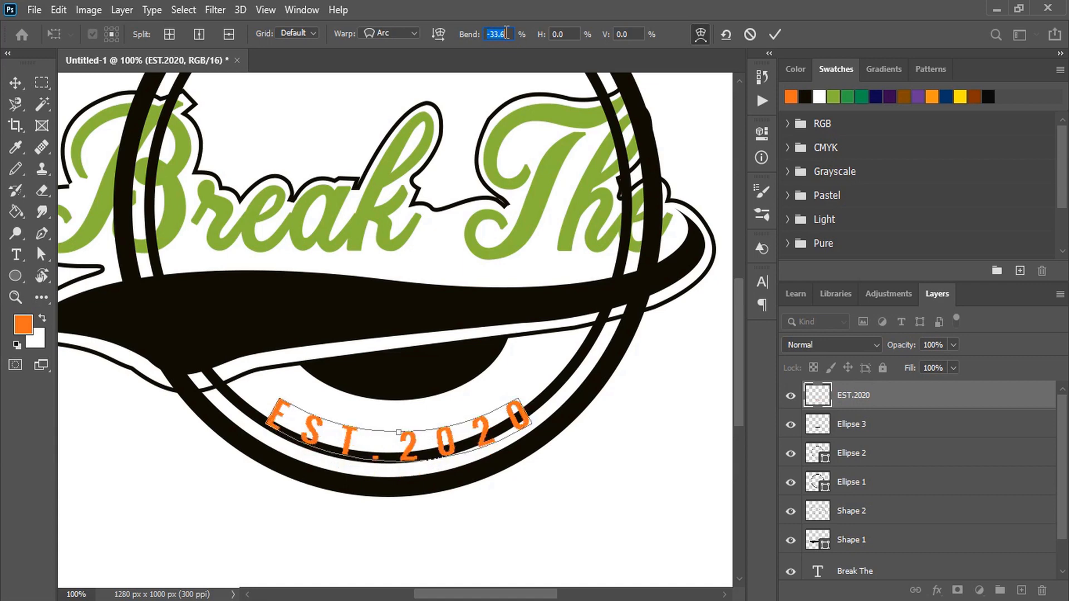
scroll(507, 33, "down", 1)
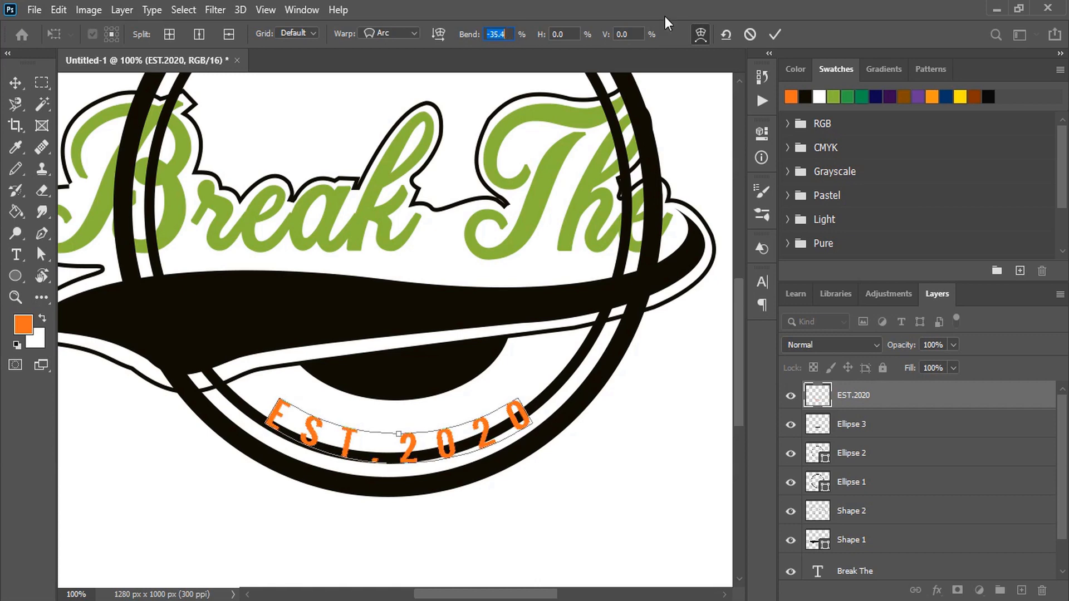
left_click(776, 34)
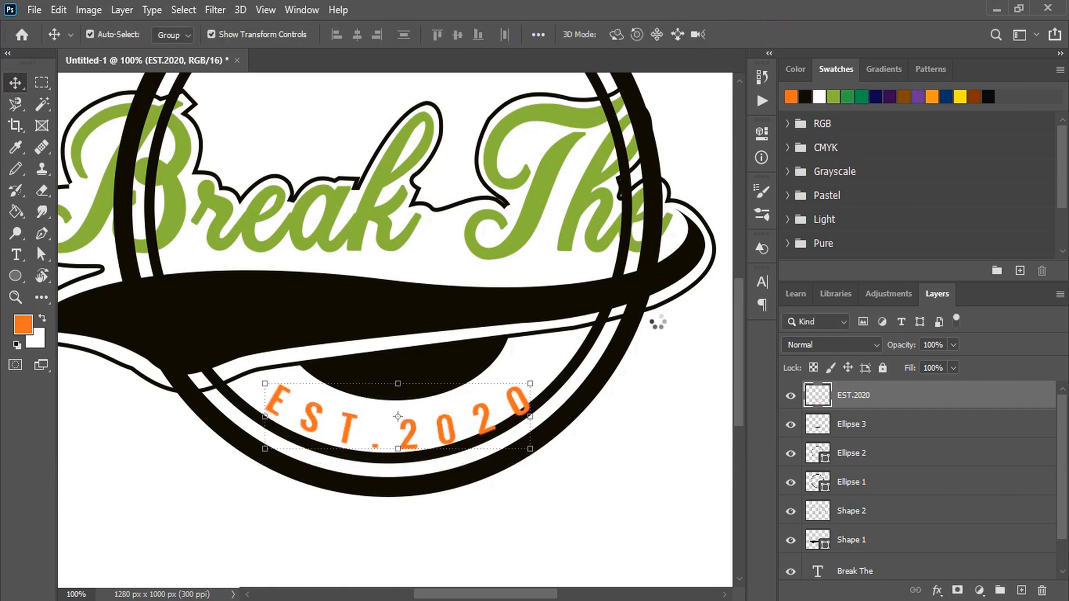
Nudge the arched EST.2020 text up and left into place along the ring
key("Up")
key("Up")
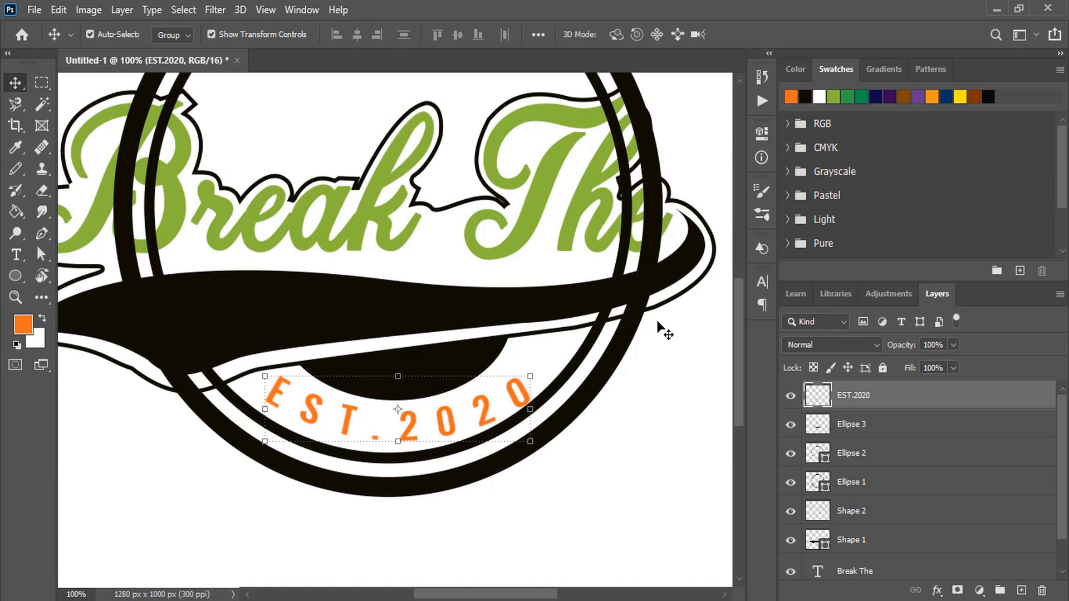
key("Left")
key("Left")
key("Left")
key("Left")
key("Left")
key("Left")
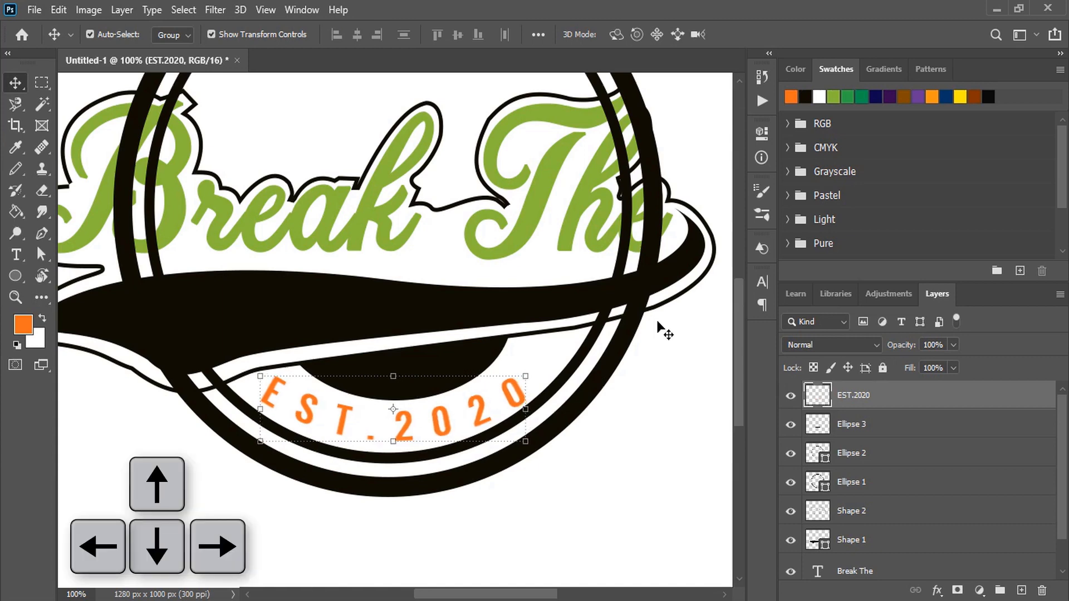
key("Up")
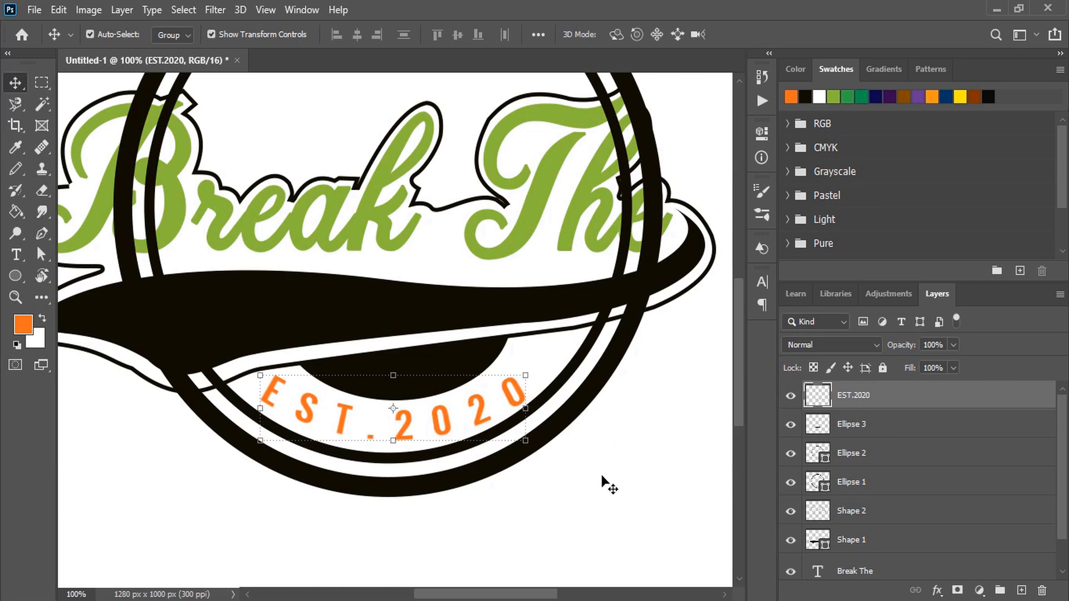
Erase the Ellipse 1 ring where it crosses Break The and the swoosh
key("ctrl+minus")
left_click(192, 209)
key("e")
key("ctrl+plus")
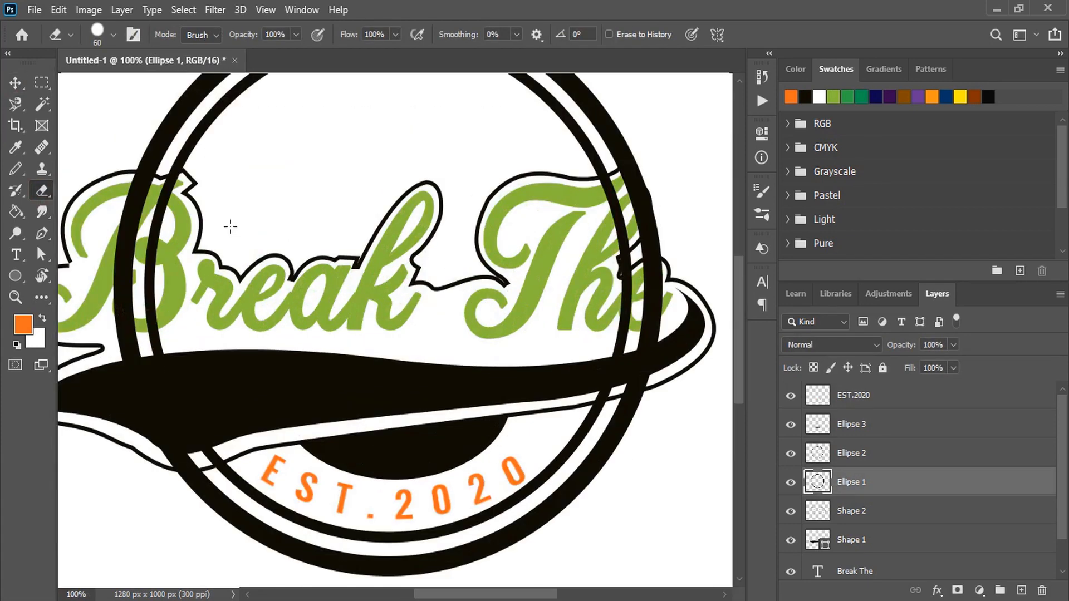
left_click_drag(118, 190, 149, 171)
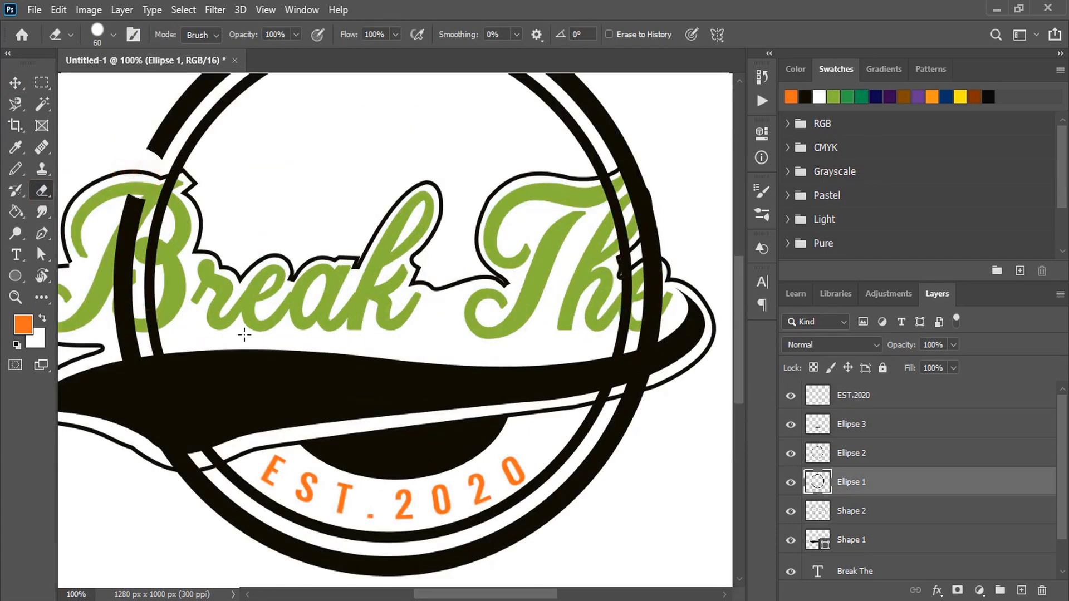
scroll(243, 334, "down", 1)
left_click_drag(160, 431, 172, 445)
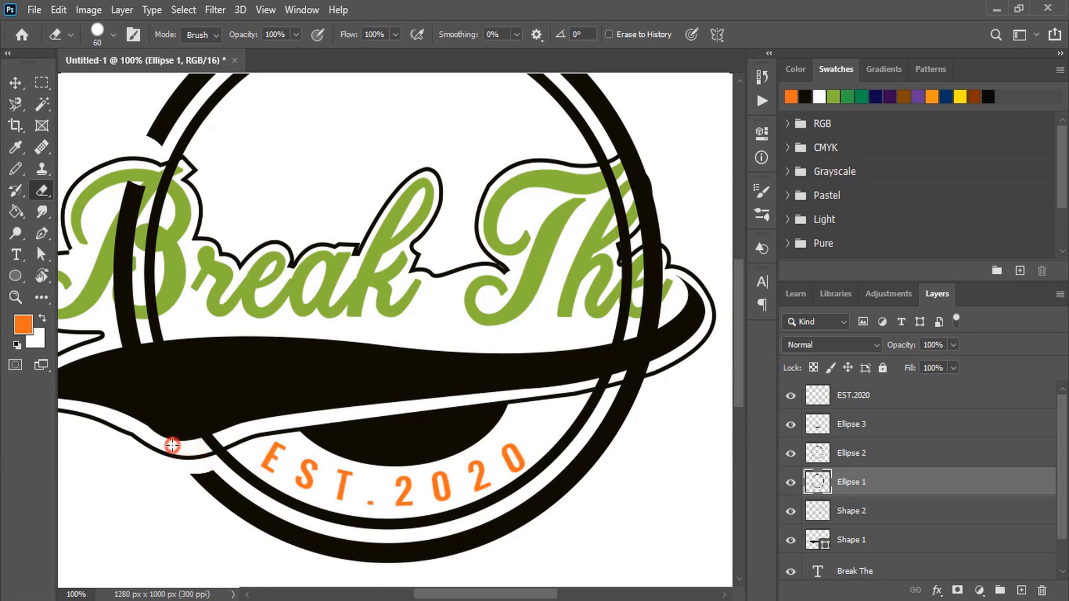
left_click_drag(658, 354, 628, 372)
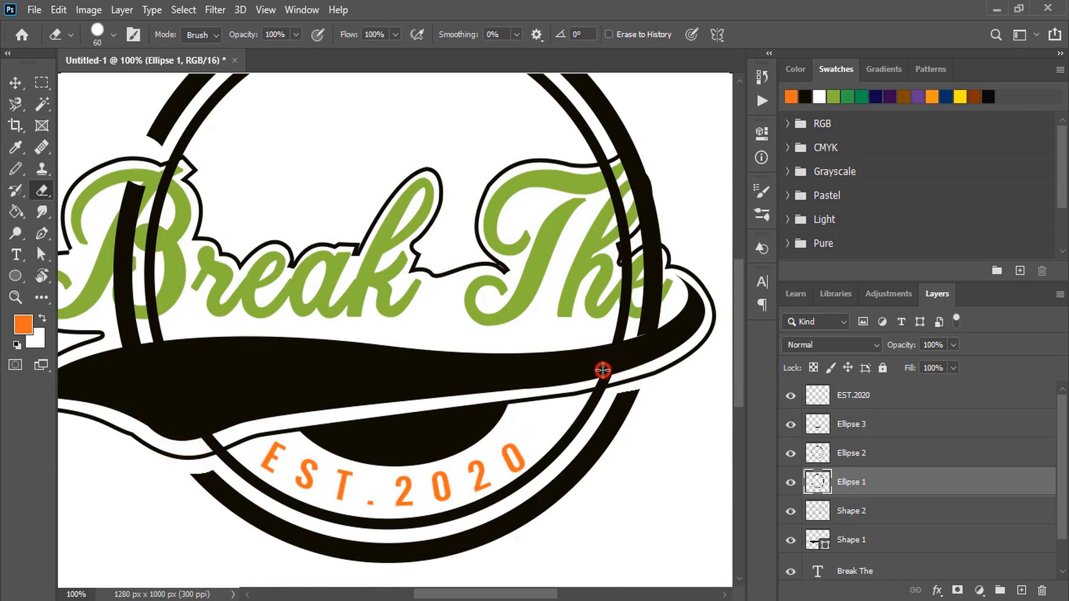
scroll(492, 365, "up", 2)
scroll(492, 364, "up", 3)
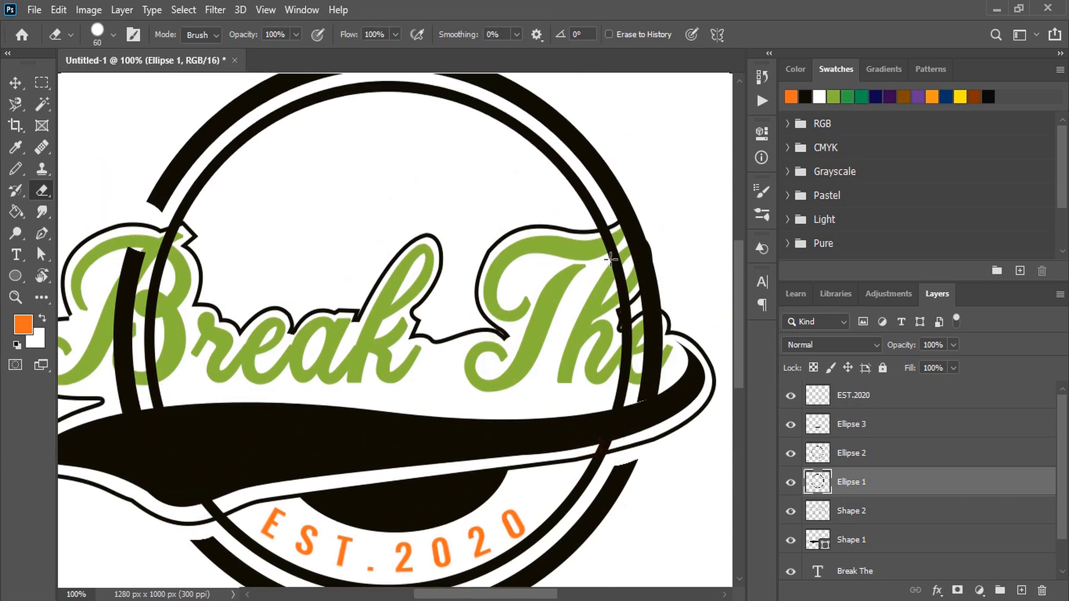
mouse_move(645, 245)
left_mouse_down()
mouse_move(606, 253)
mouse_move(636, 230)
mouse_move(628, 224)
mouse_move(640, 382)
left_mouse_up()
left_click_drag(132, 251, 143, 417)
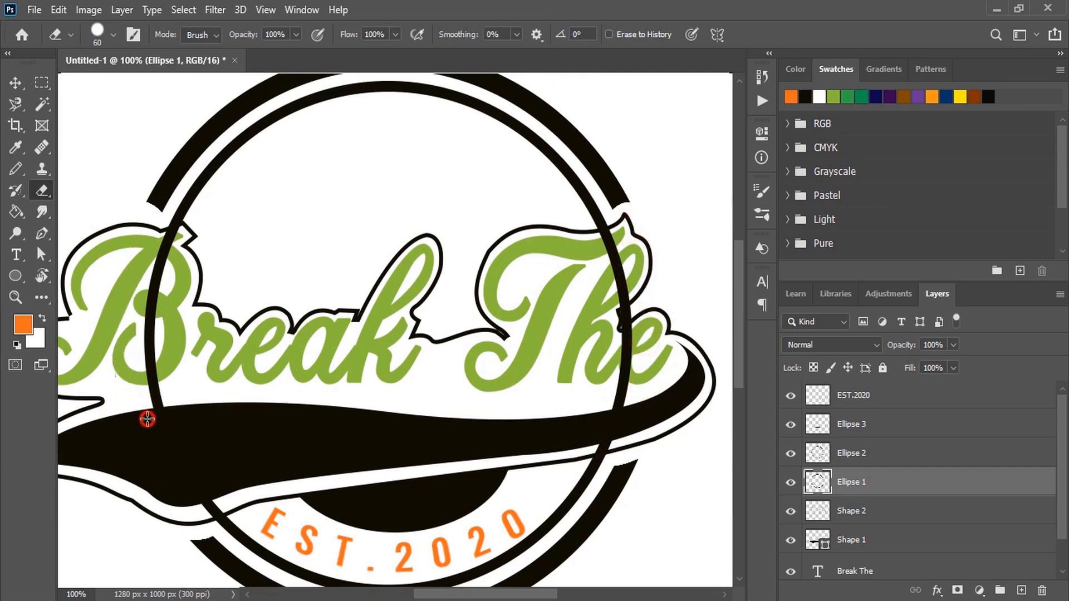
Erase the Ellipse 2 inner ring segments crossing the B and The
left_click(207, 187, "ctrl")
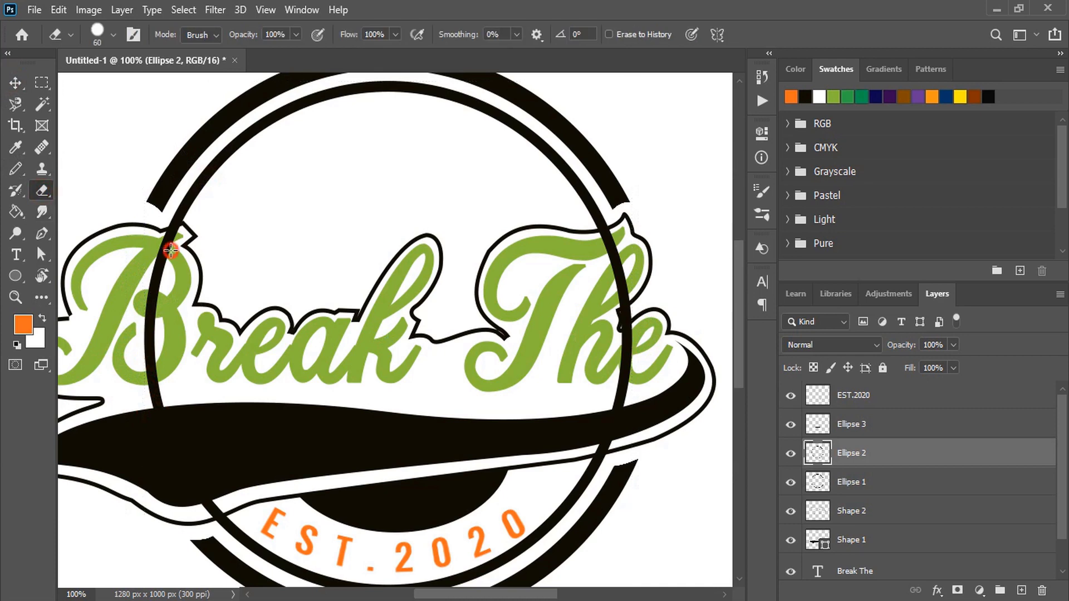
mouse_move(163, 268)
left_mouse_down()
mouse_move(187, 240)
mouse_move(168, 274)
left_mouse_up()
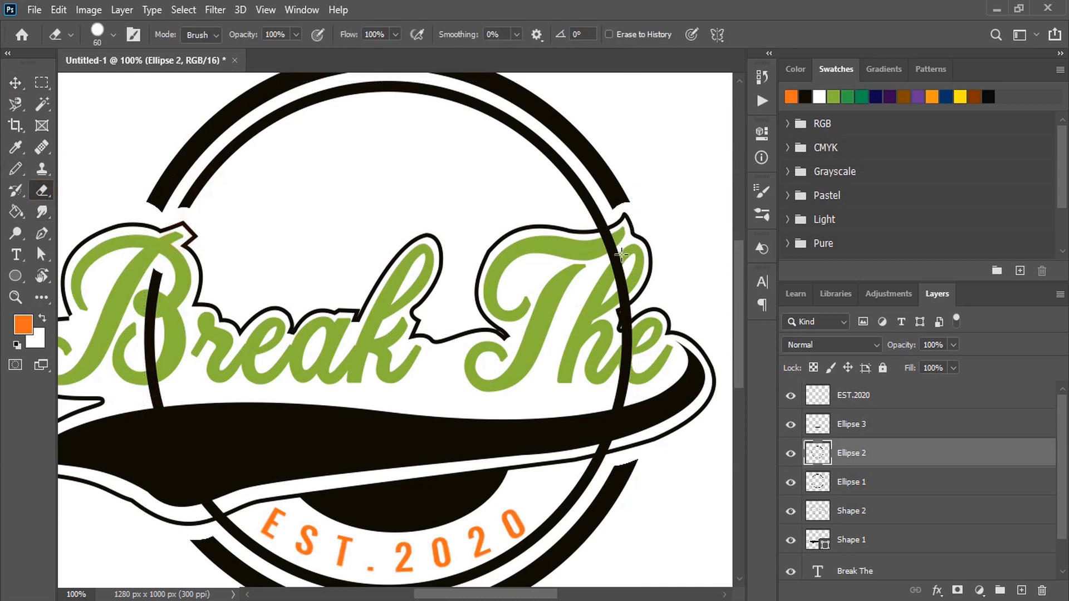
left_click_drag(622, 255, 597, 246)
scroll(652, 275, "down", 2)
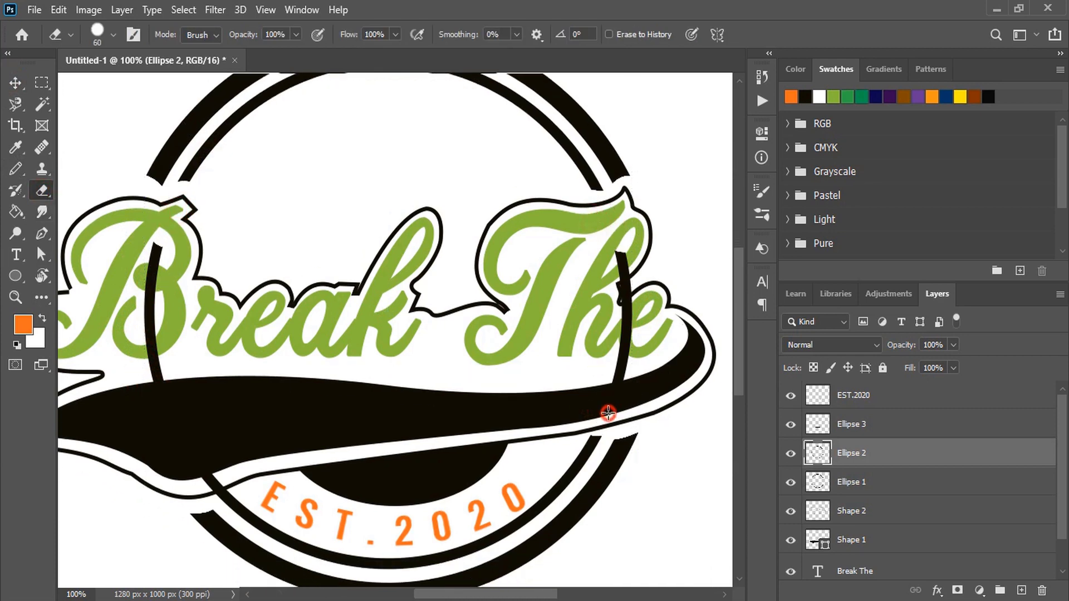
left_click_drag(559, 417, 590, 419)
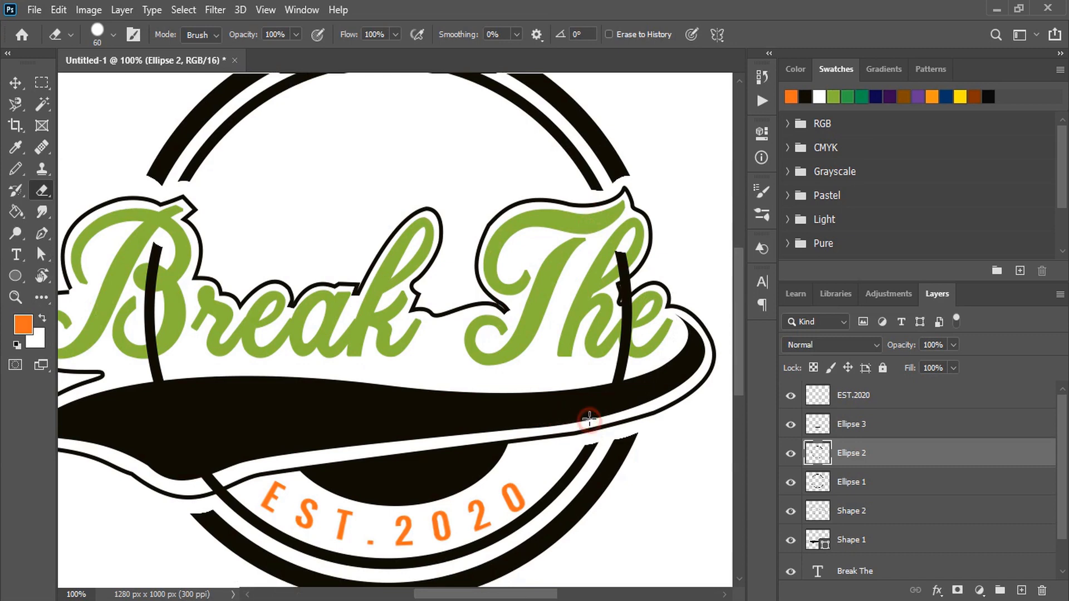
mouse_move(619, 255)
left_mouse_down()
mouse_move(596, 370)
mouse_move(622, 220)
left_mouse_up()
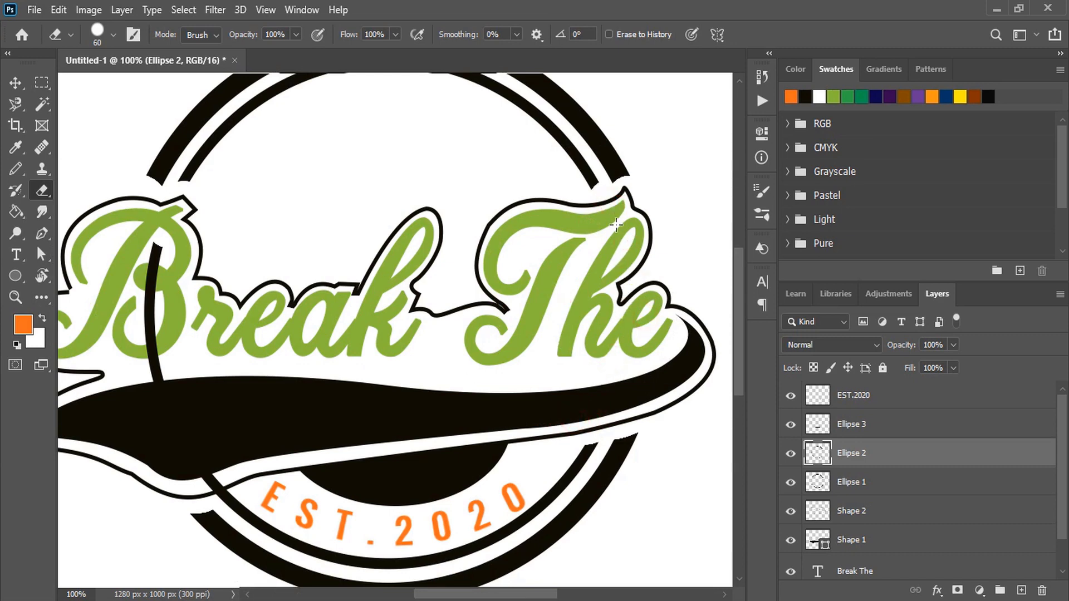
mouse_move(152, 242)
left_mouse_down()
mouse_move(155, 393)
mouse_move(219, 477)
left_mouse_up()
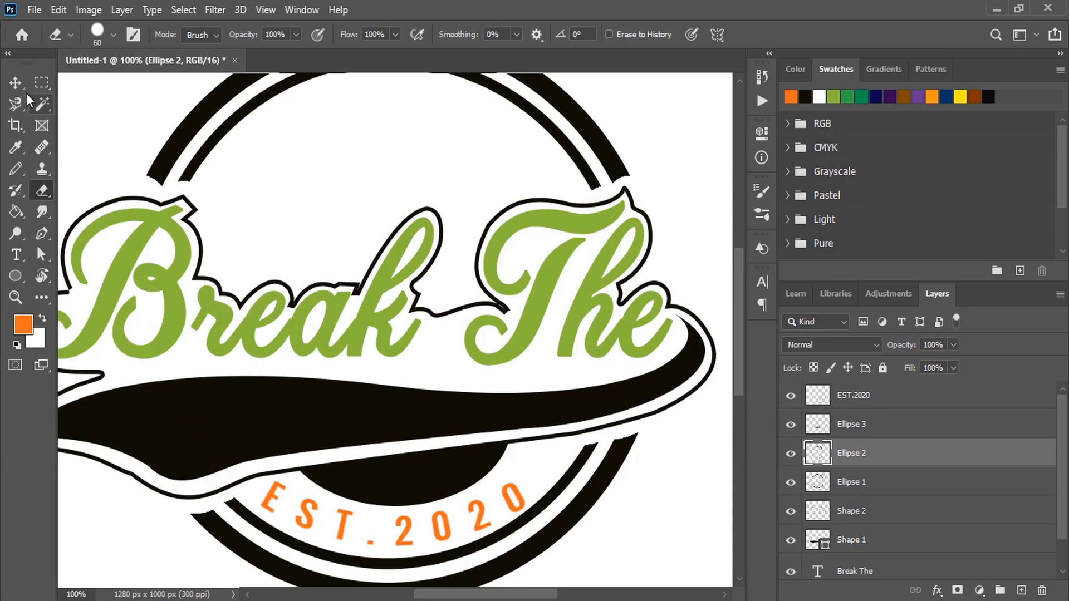
Set up a Polygon tool star: 100 px, five sides, 53% indent
key("v")
key("ctrl+minus")
right_click(16, 275)
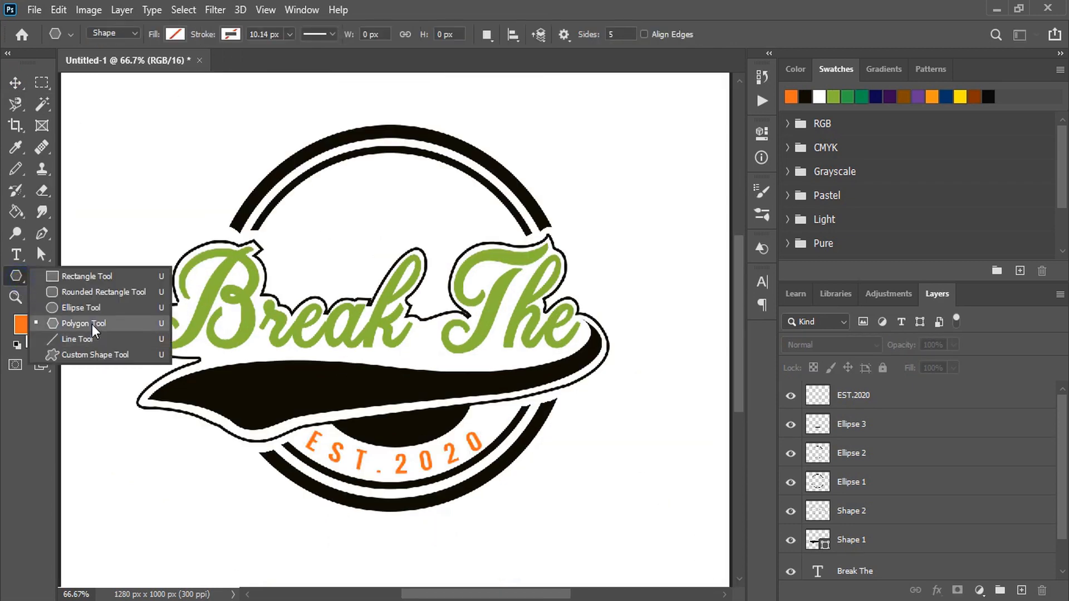
left_click(93, 330)
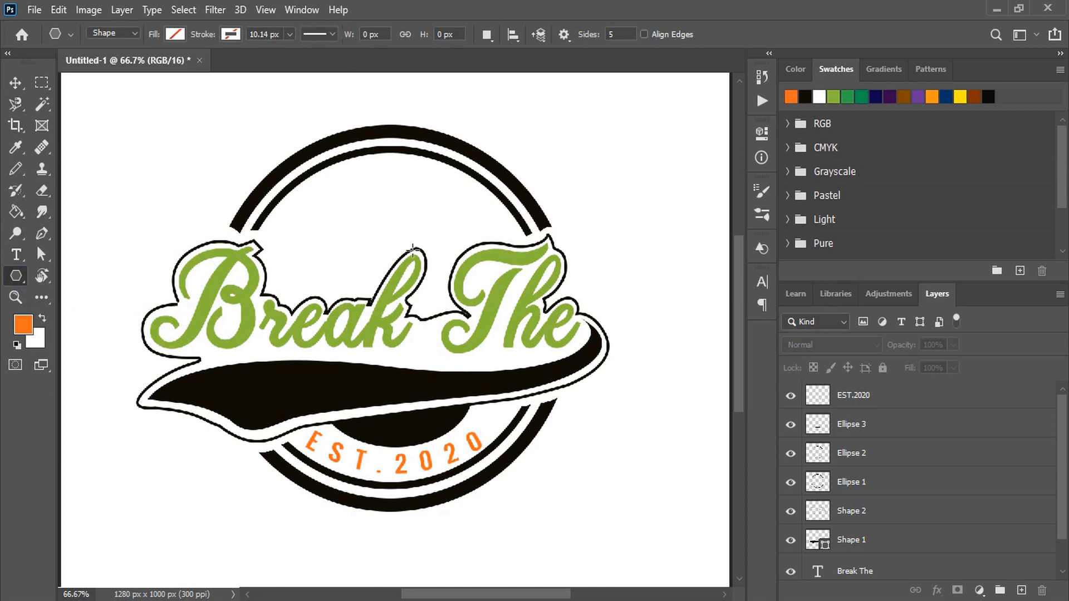
left_click(412, 248)
left_click(533, 167)
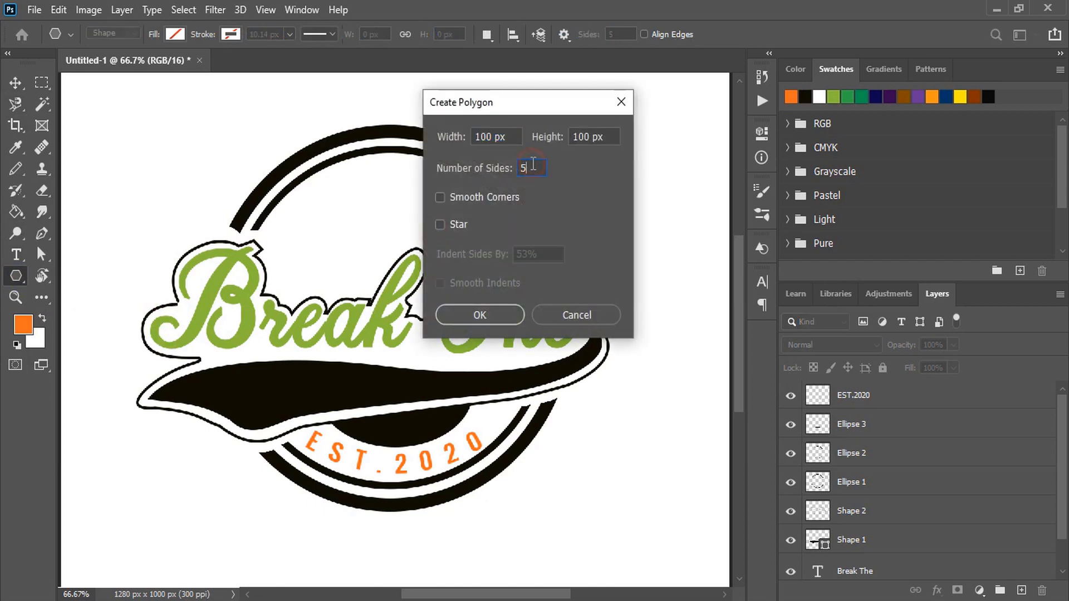
left_click(440, 224)
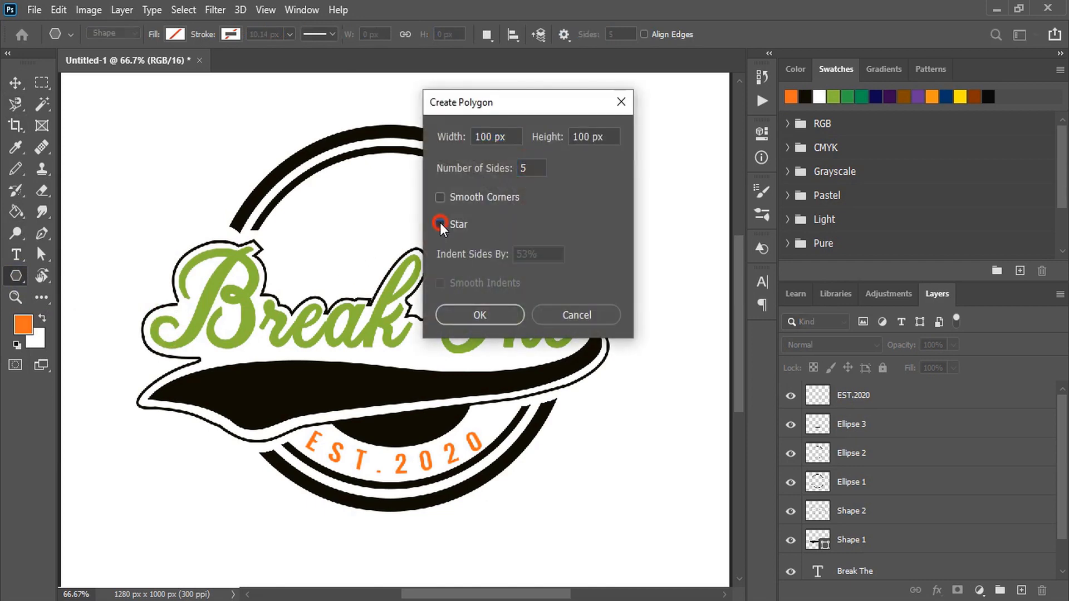
Create the five-pointed star and fill it black
left_click(488, 317)
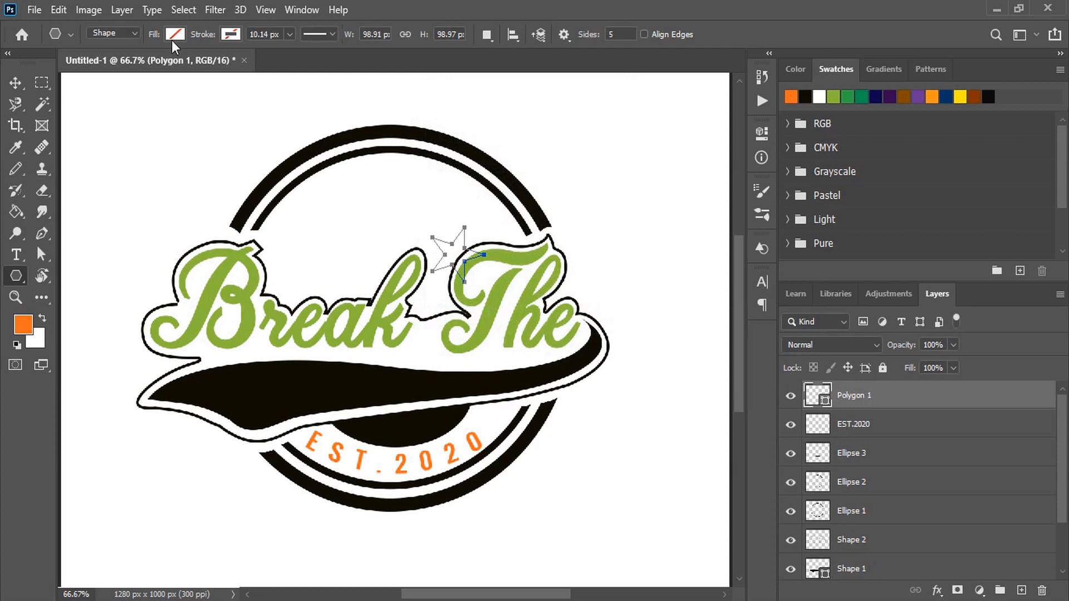
left_click(175, 34)
left_click(96, 117)
Rotate the star, scale it to about 135%, and centre it above Break The
left_click(15, 82)
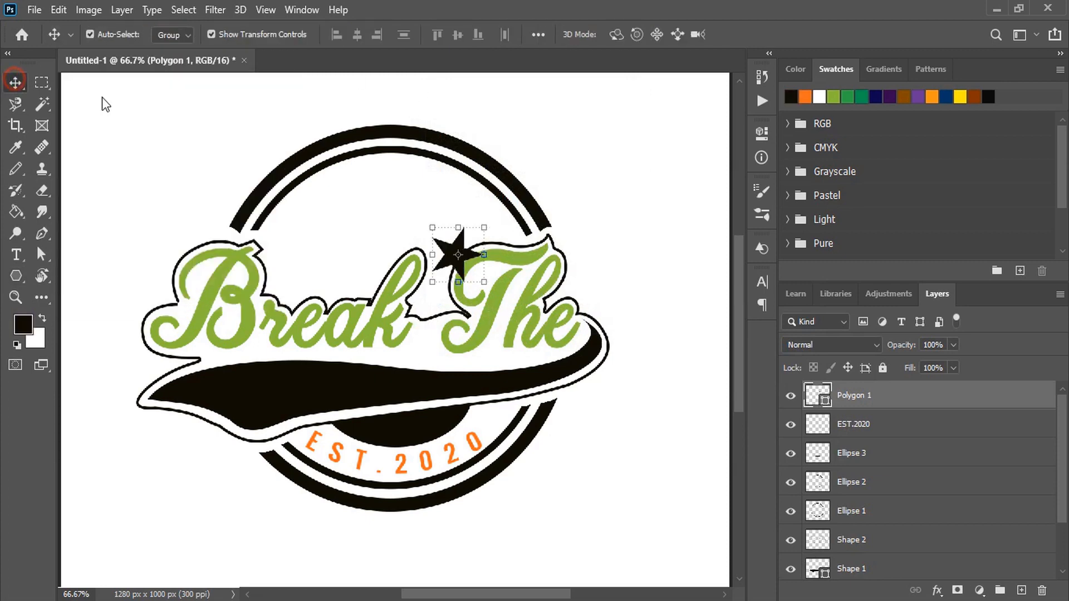
left_click(616, 155)
mouse_move(455, 249)
left_mouse_down()
mouse_move(386, 221)
mouse_move(414, 193)
left_mouse_up()
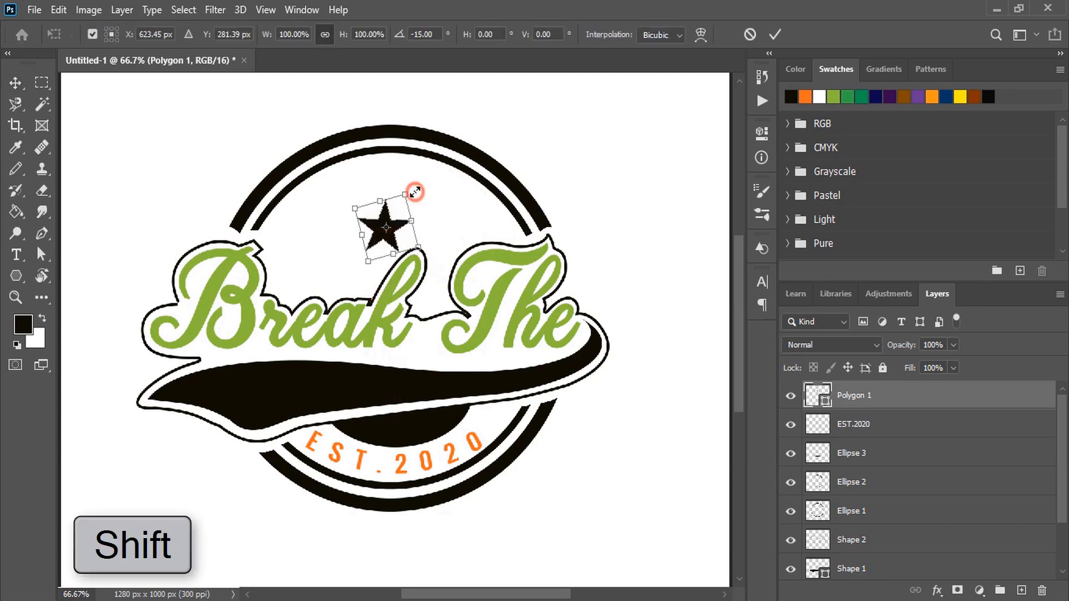
left_click(773, 34)
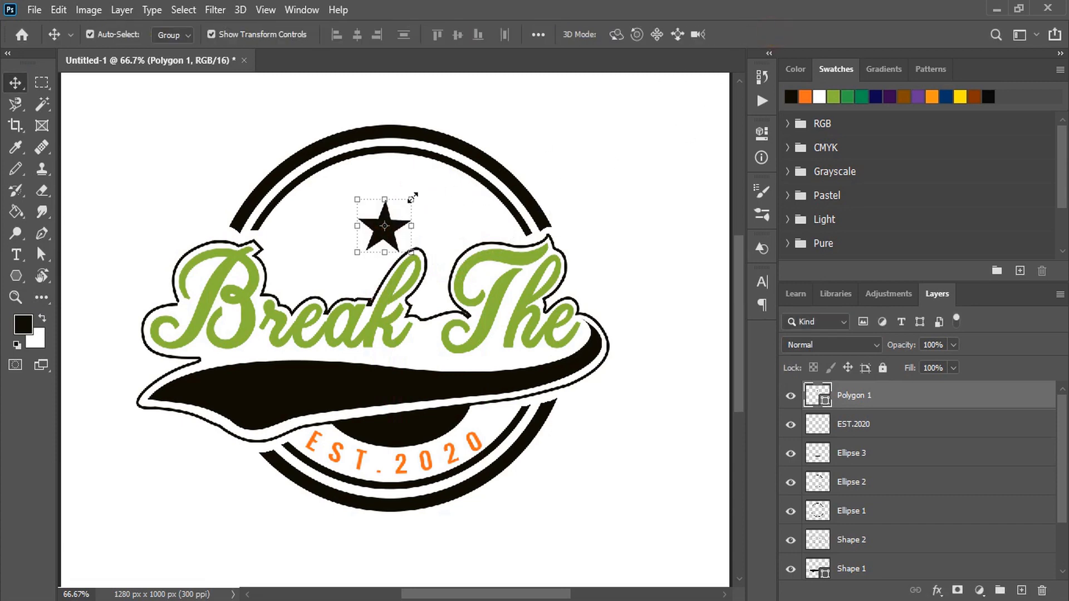
left_click_drag(411, 197, 429, 172)
left_click_drag(408, 224, 396, 208)
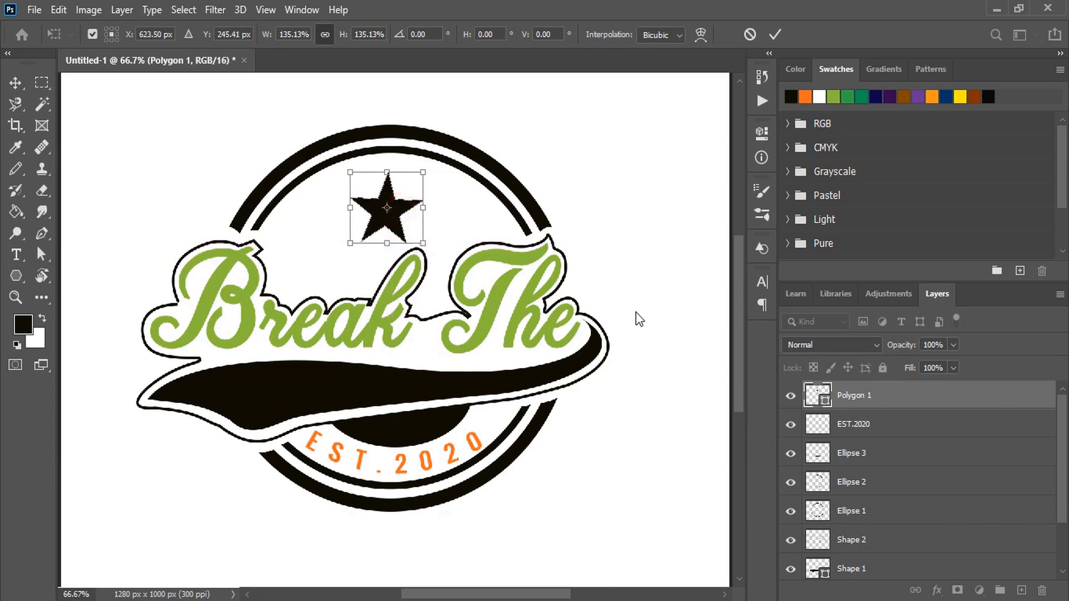
left_click(775, 35)
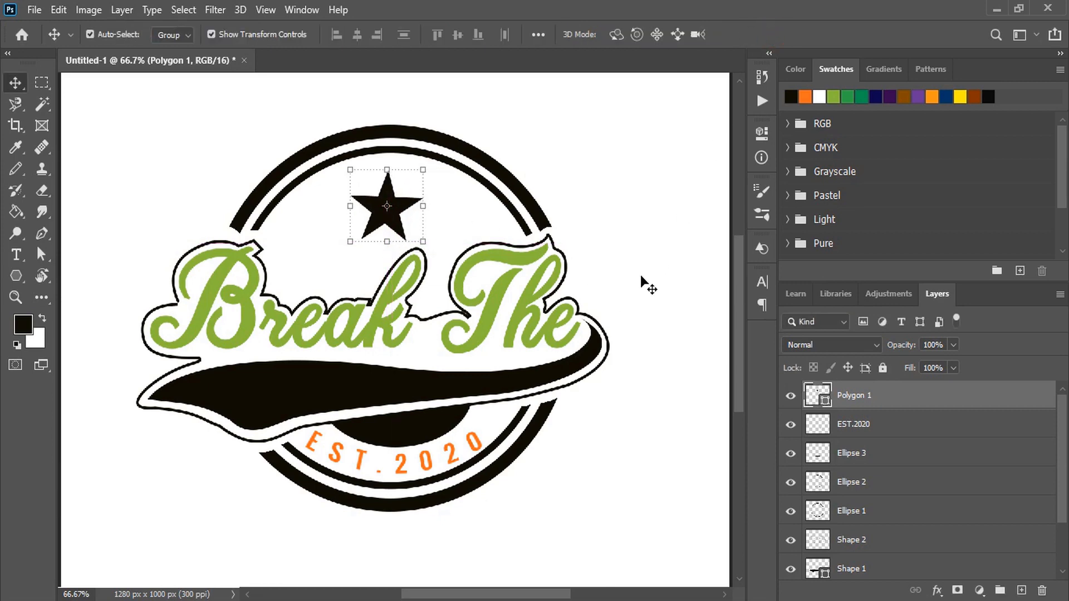
Type the word CULTURE on a new text layer below the badge
left_click(636, 282)
left_click(16, 254)
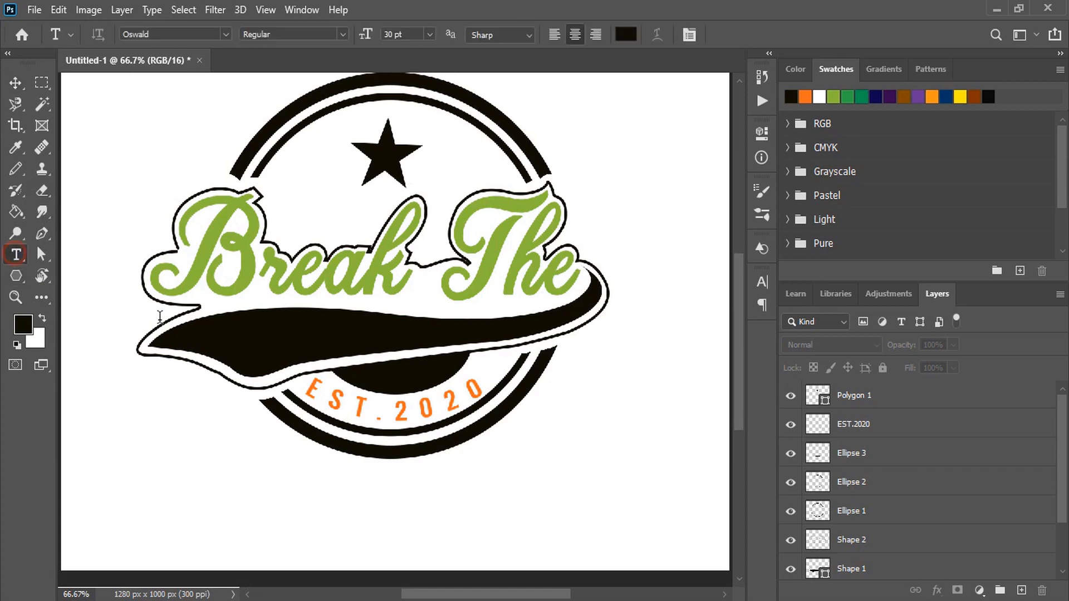
left_click(289, 500)
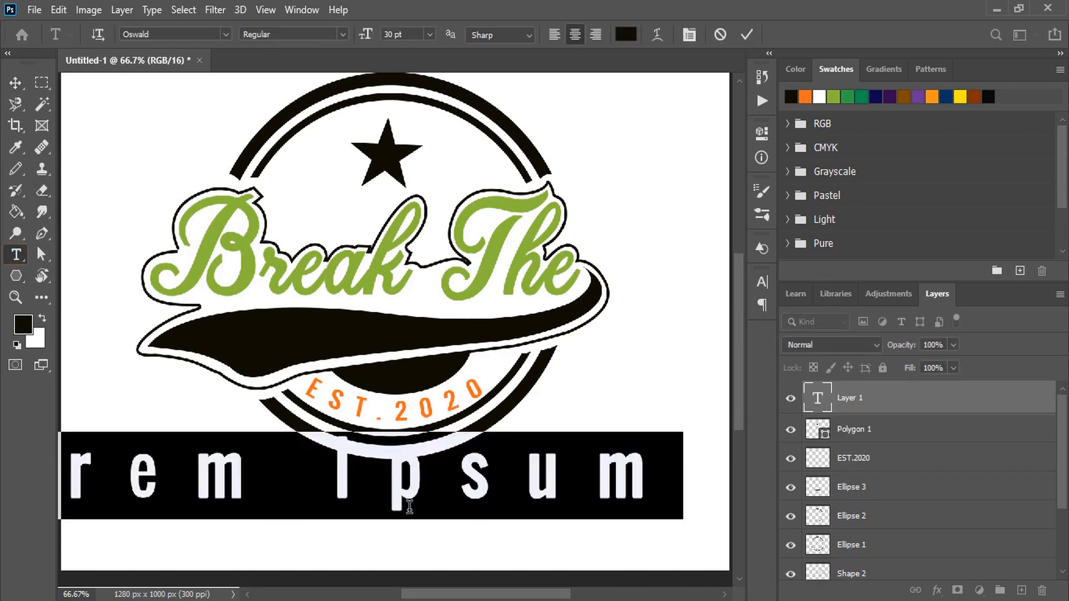
type("CULT")
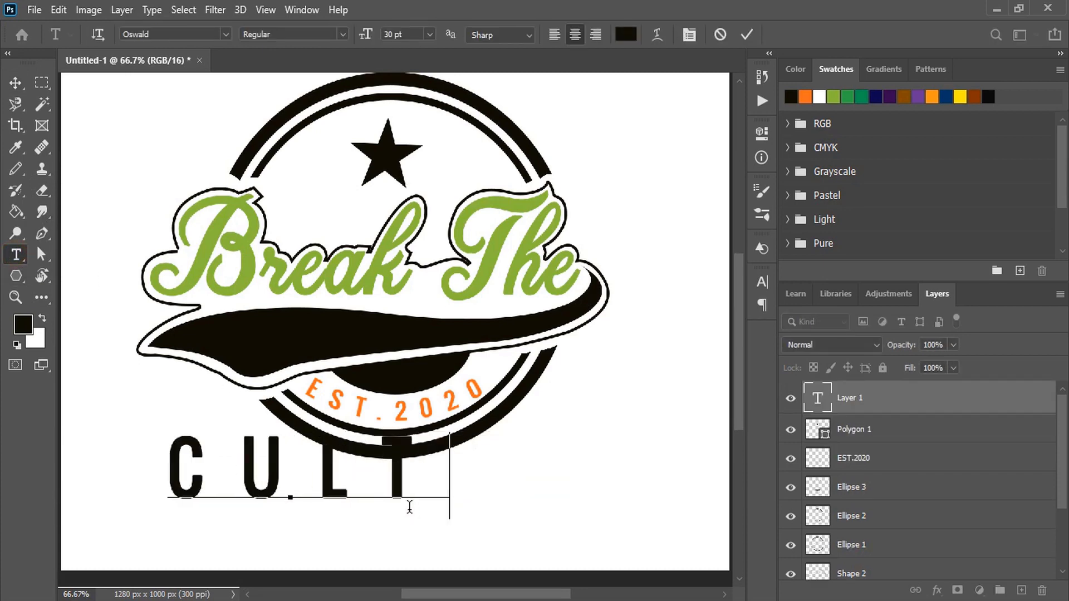
type("URE")
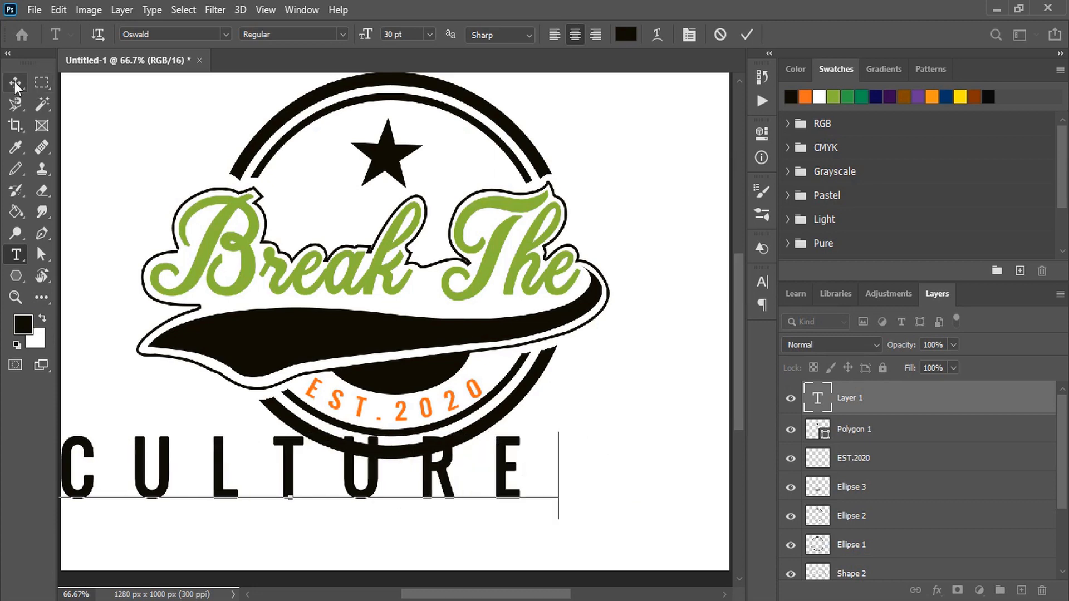
left_click(15, 83)
Set CULTURE's tracking to 20 and its font to Adlinnaka Bold
left_click(761, 282)
left_click(716, 338)
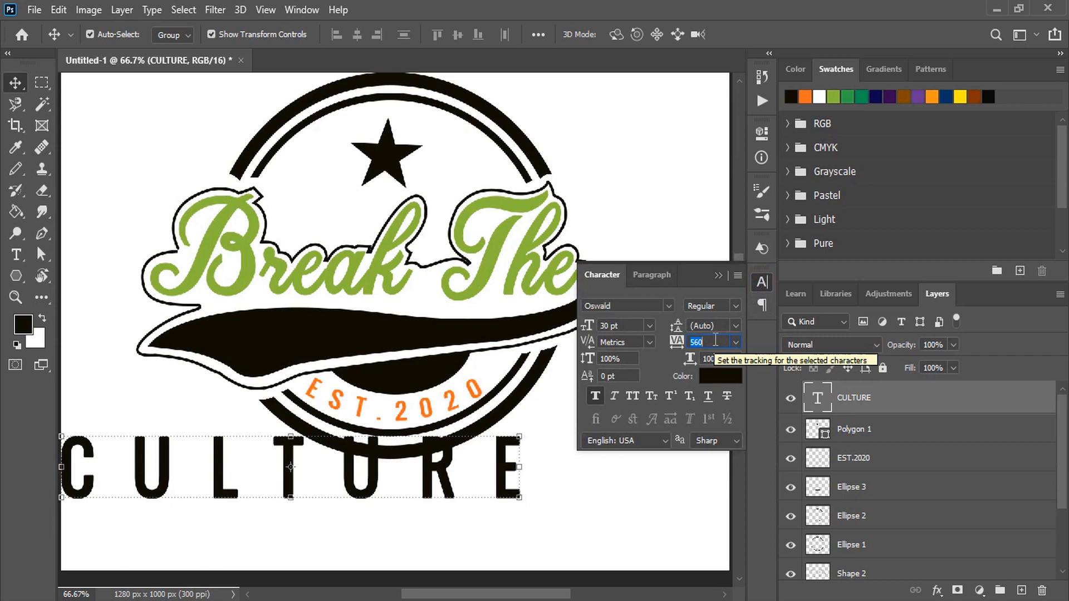
type("20")
key("Return")
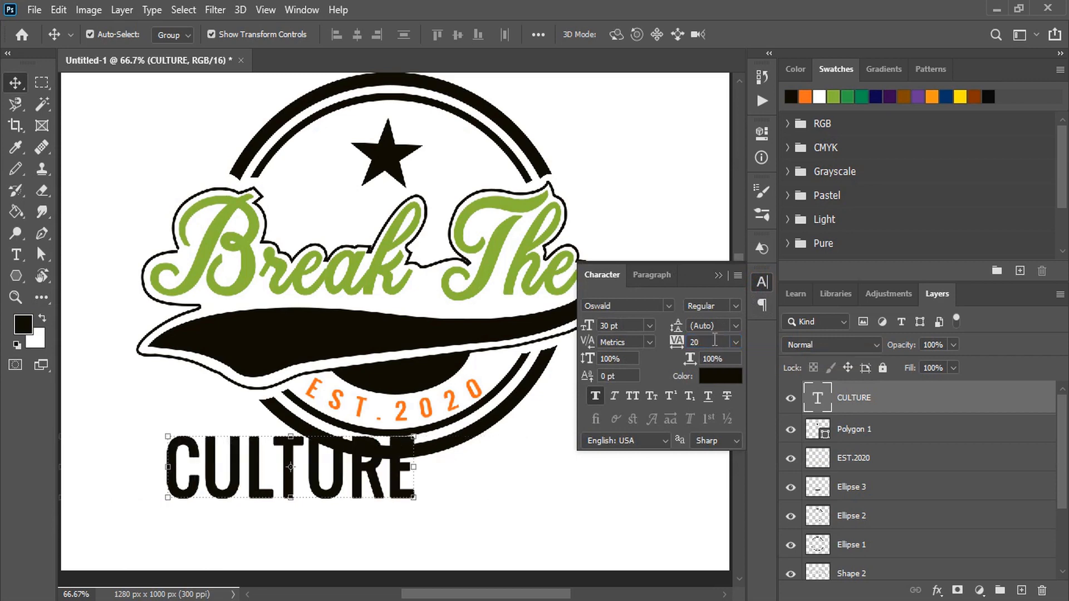
left_click(717, 275)
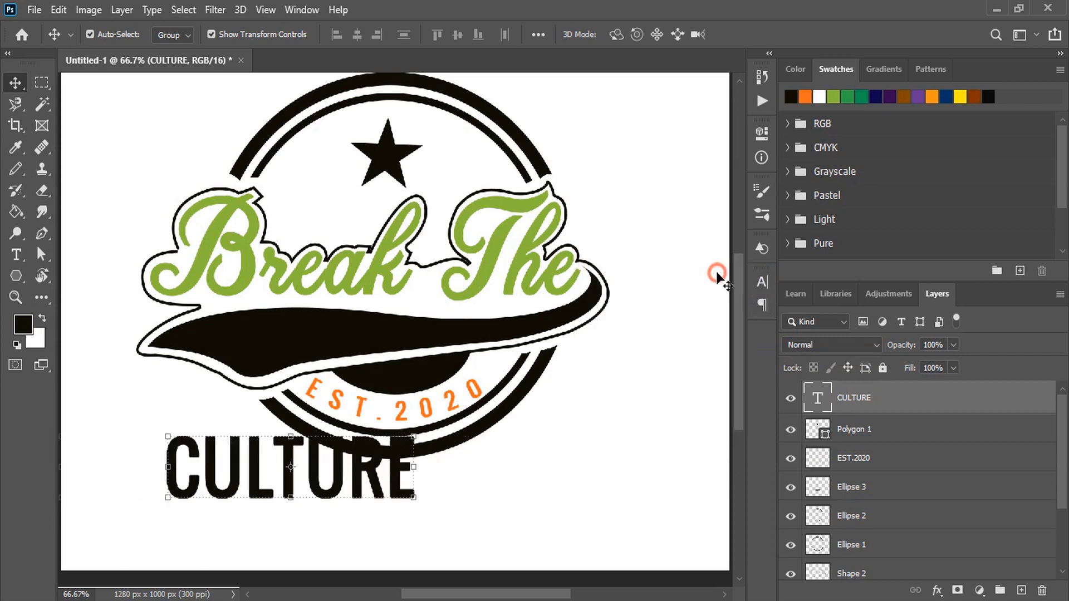
left_click(761, 284)
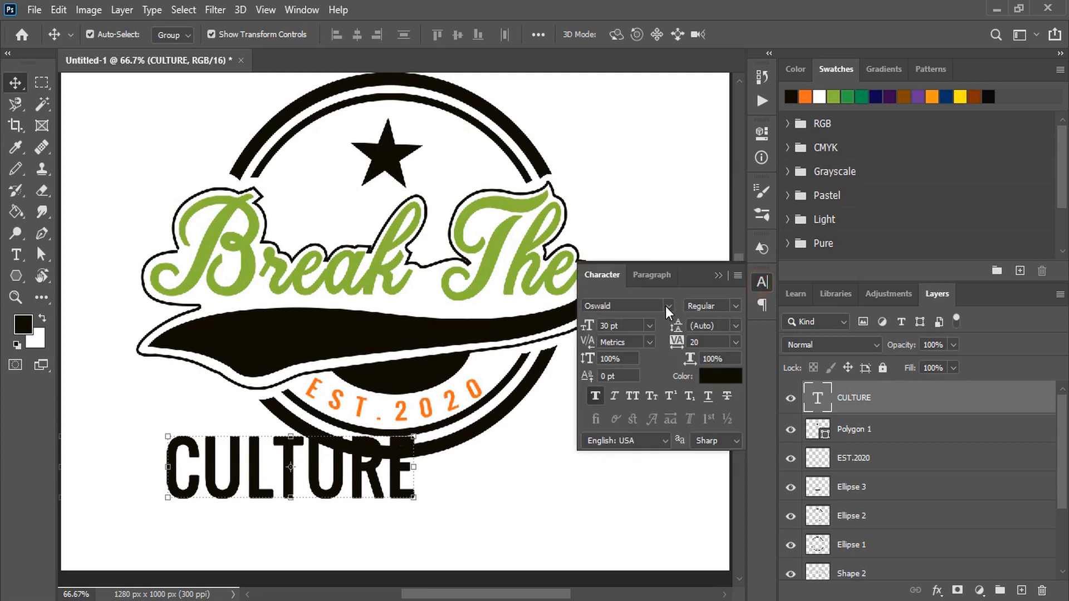
left_click(667, 307)
scroll(794, 268, "down", 3)
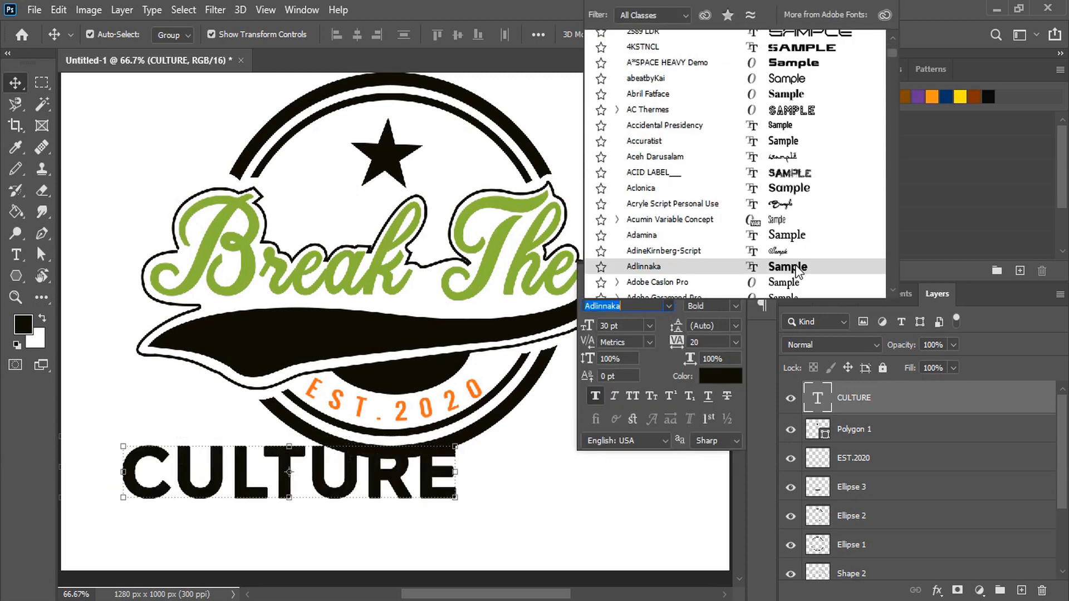
left_click(794, 268)
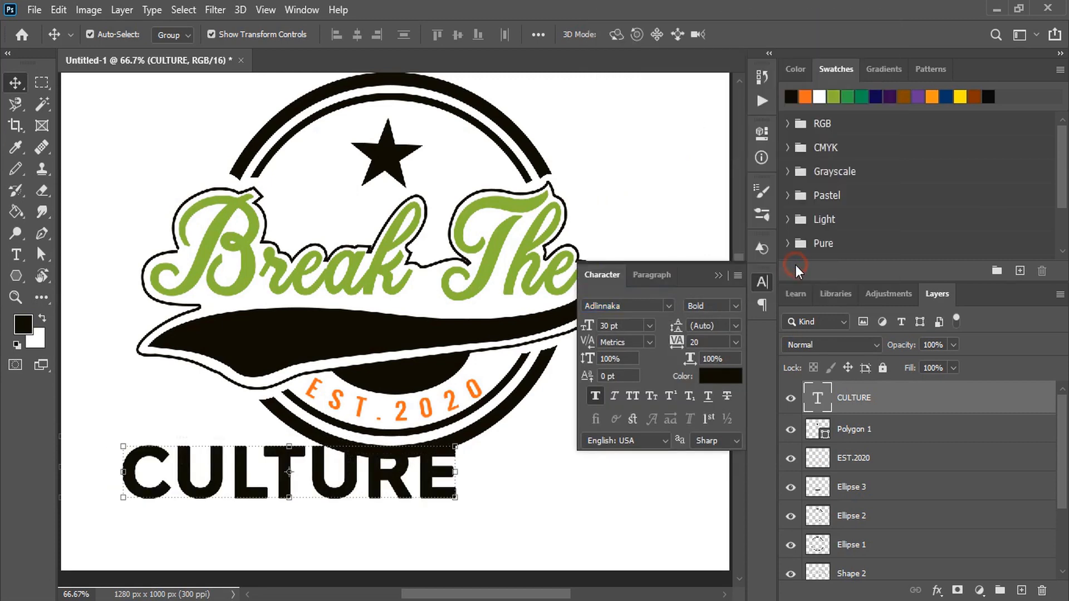
Colour CULTURE teal green, shrink it onto the black banner, and rasterize it
left_click(721, 274)
left_click_drag(400, 480, 609, 453)
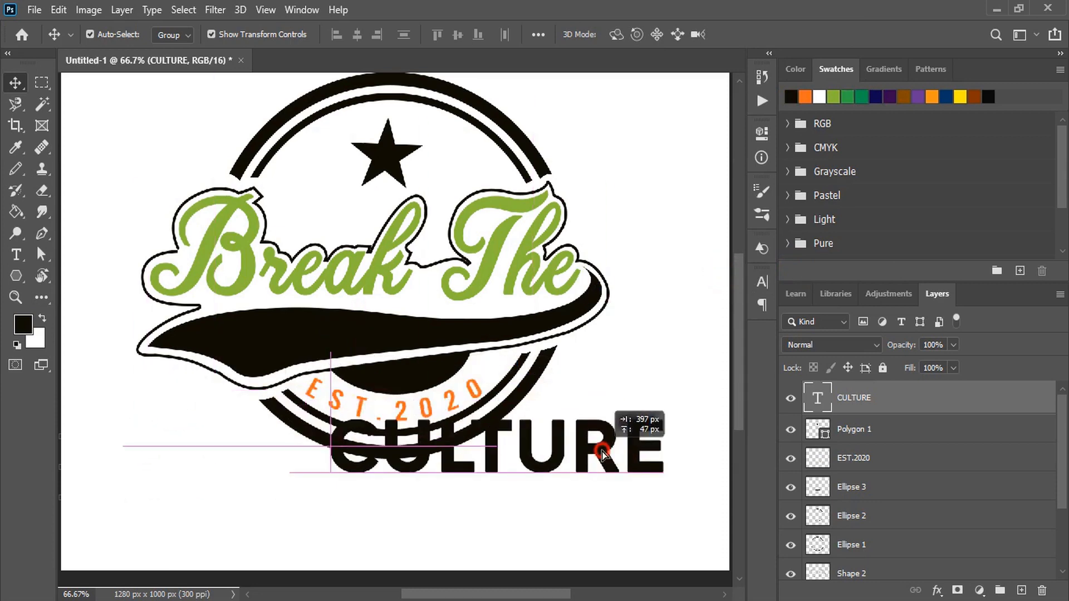
left_click(865, 98)
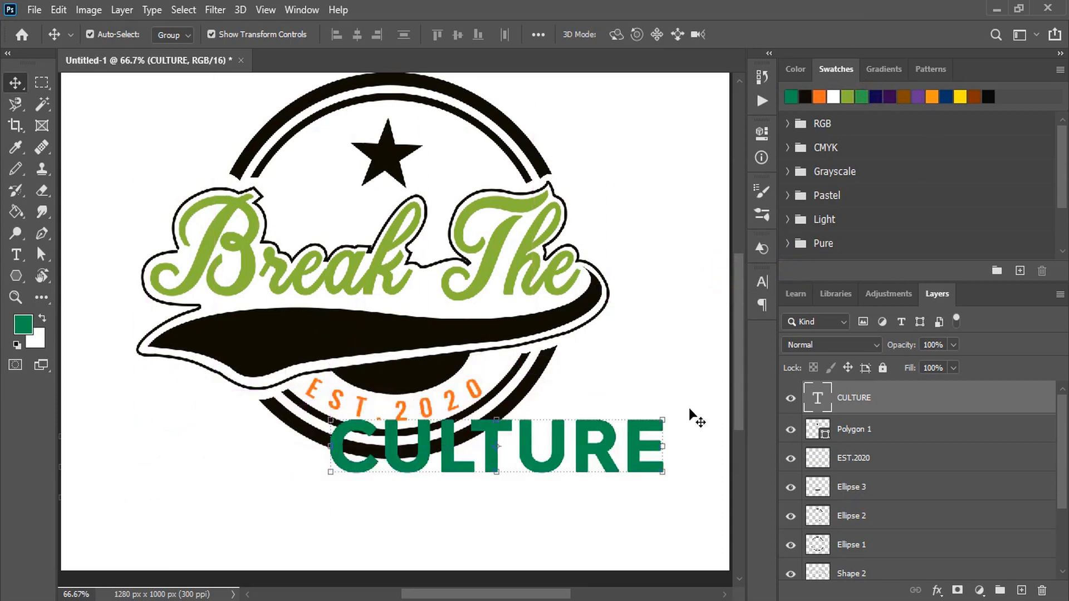
left_click_drag(608, 454, 473, 348)
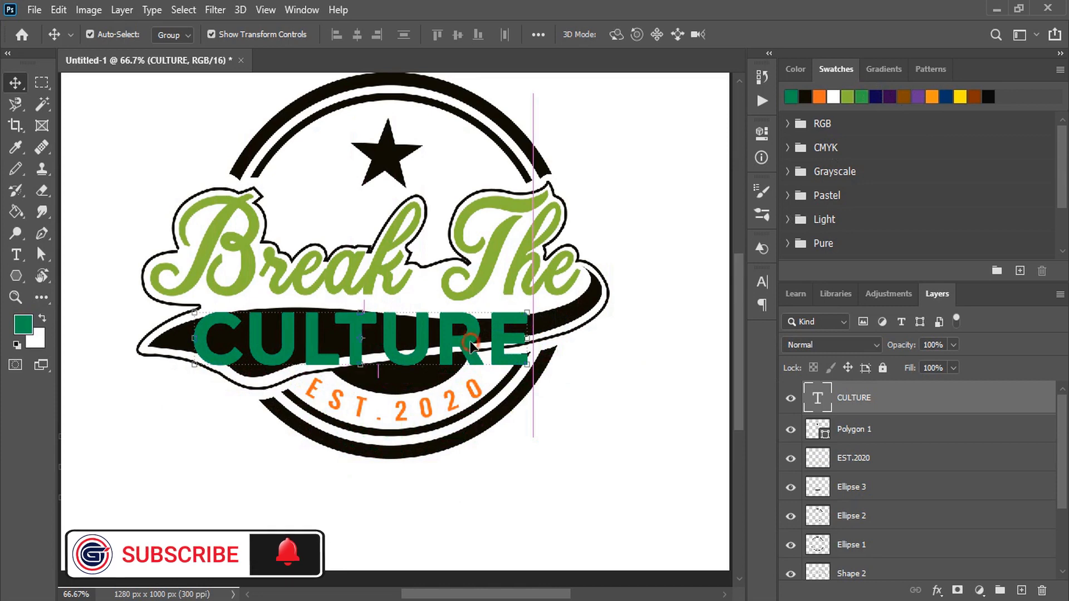
key("ctrl+t")
left_click(774, 34)
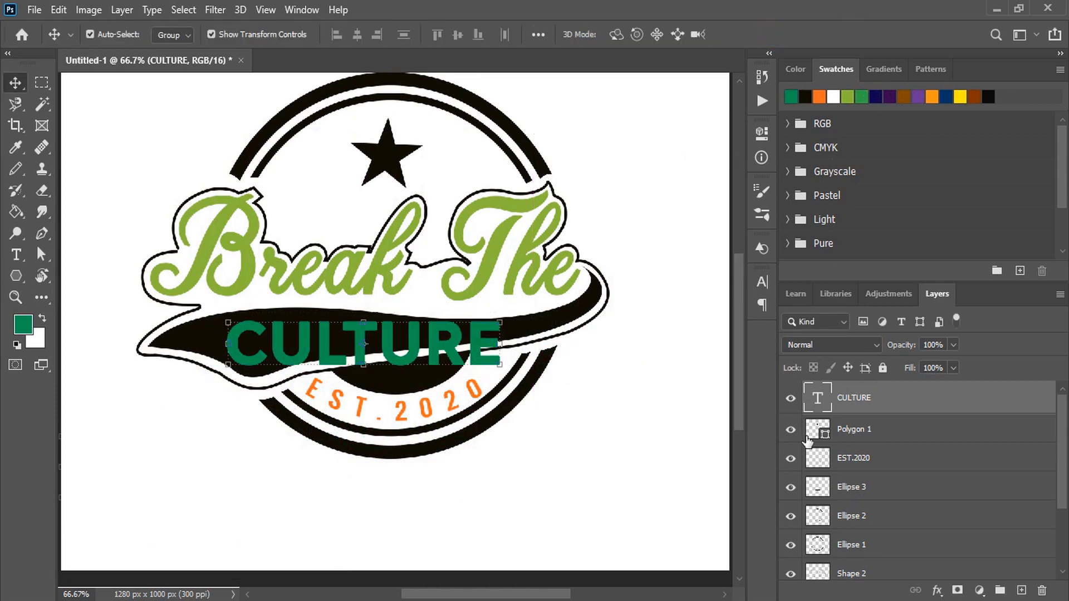
right_click(858, 400)
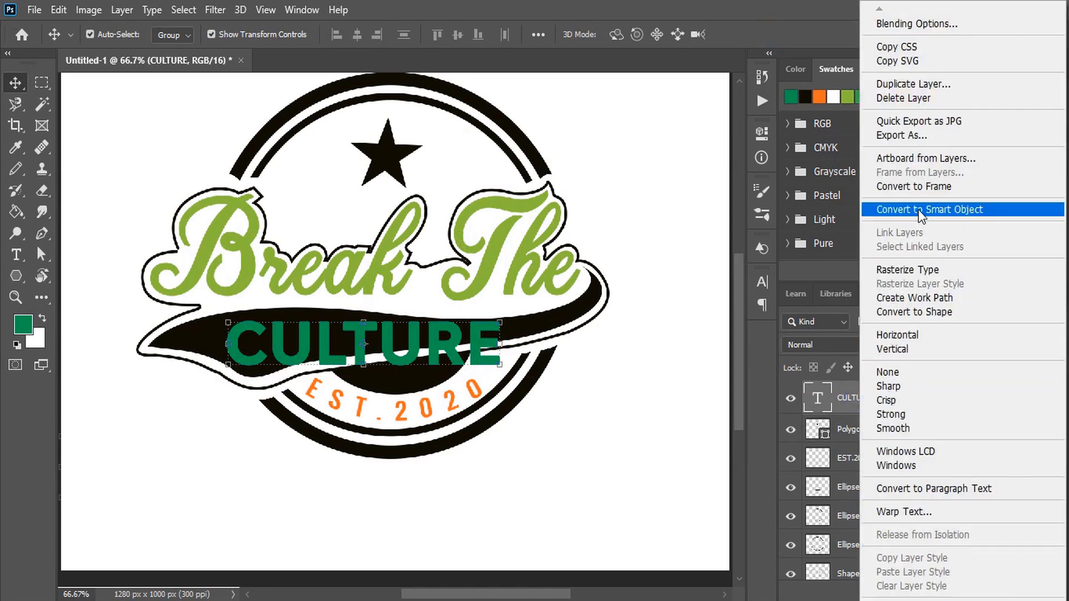
left_click(907, 268)
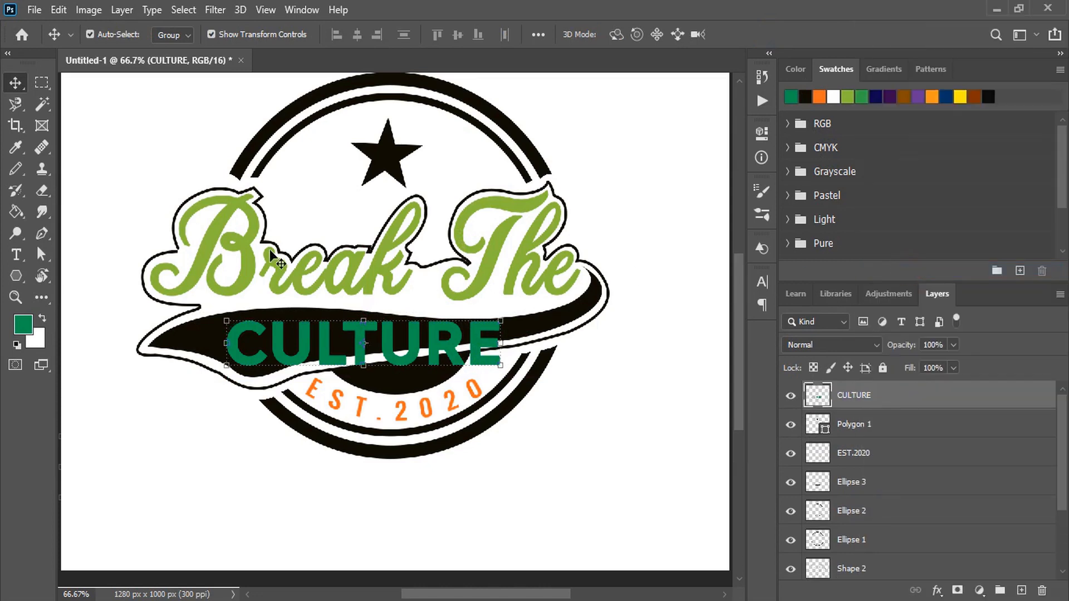
Distort CULTURE's corners so it starts large at left and tapers right along the swoosh
left_click(59, 10)
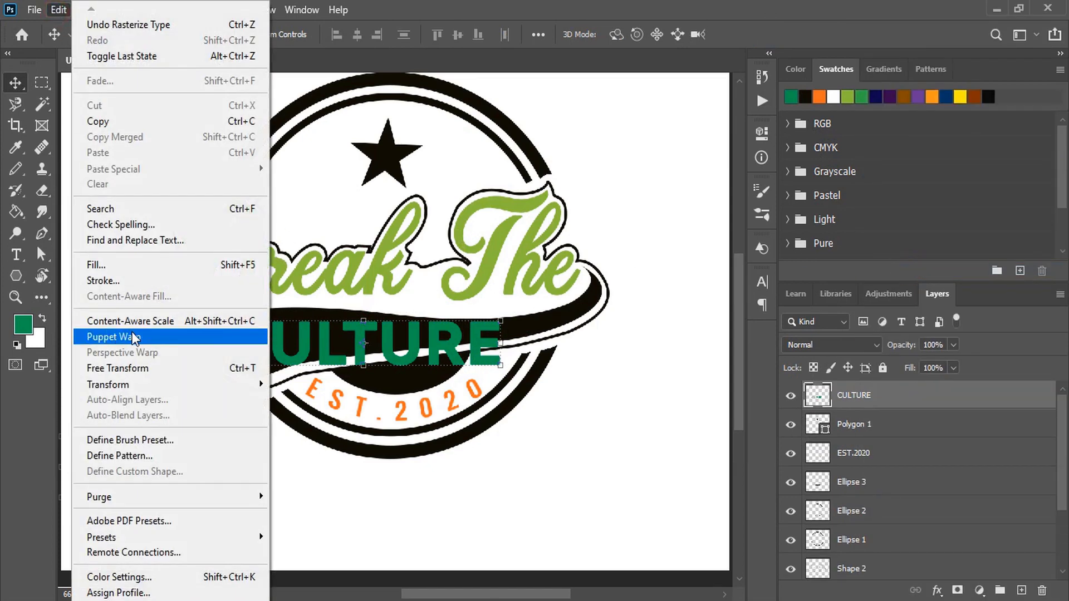
mouse_move(108, 385)
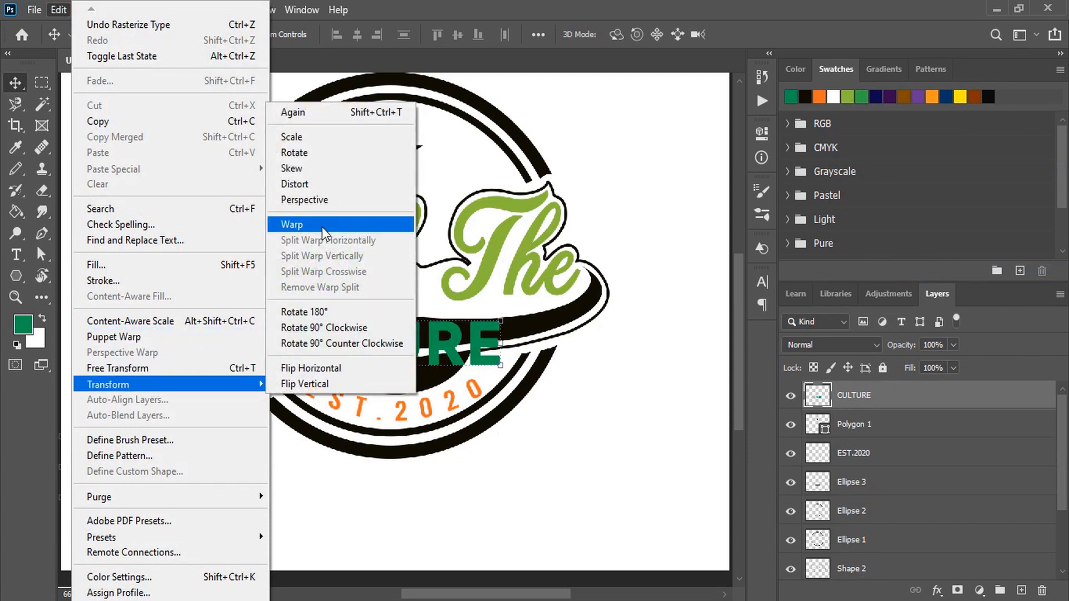
left_click(315, 187)
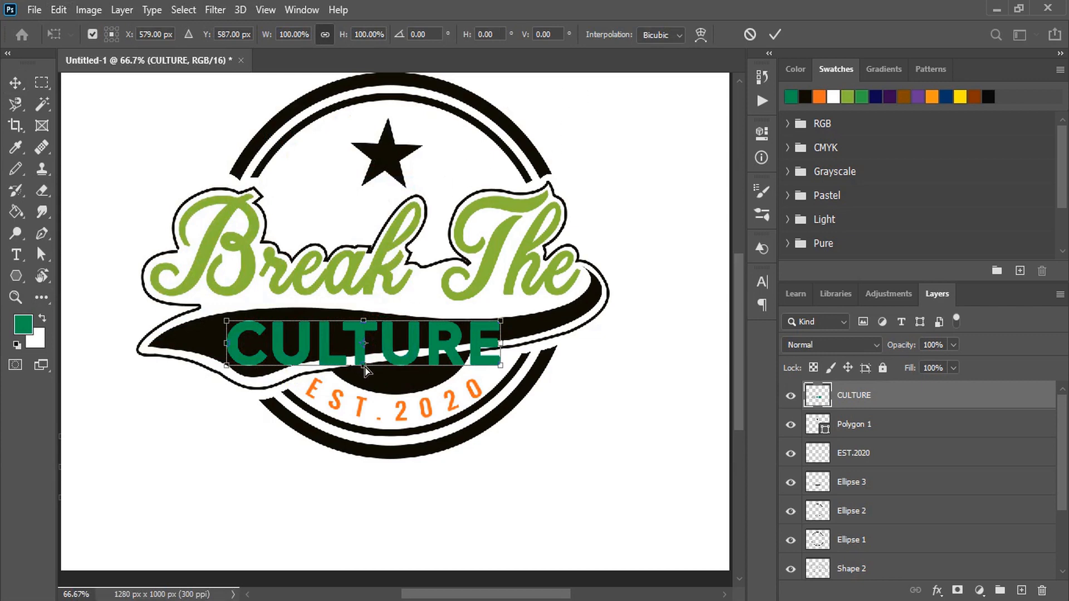
left_click_drag(364, 370, 363, 370)
left_click_drag(503, 372, 498, 341)
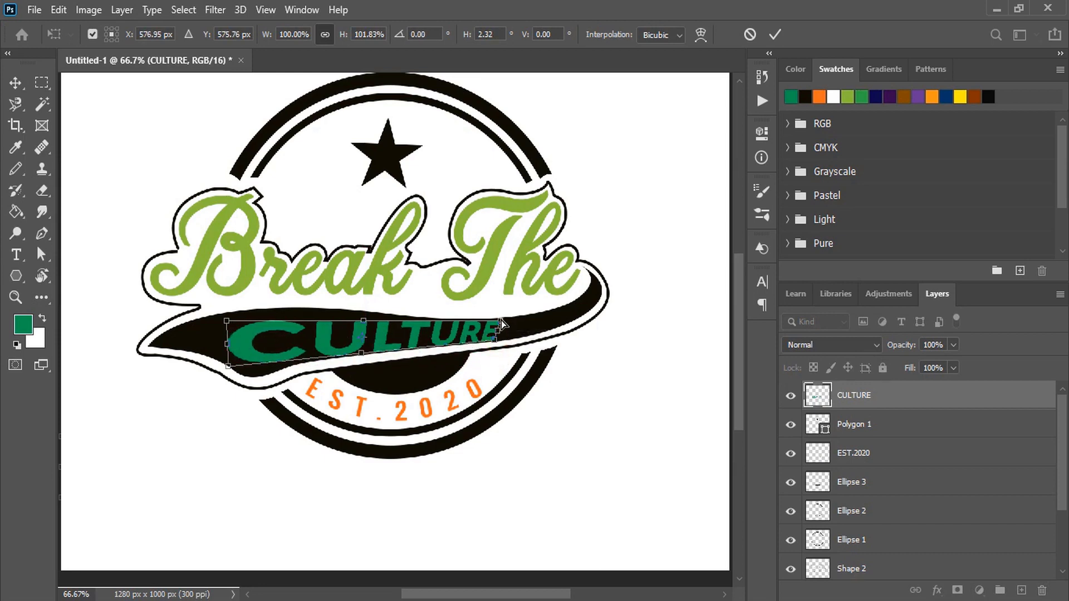
left_click_drag(499, 322, 498, 324)
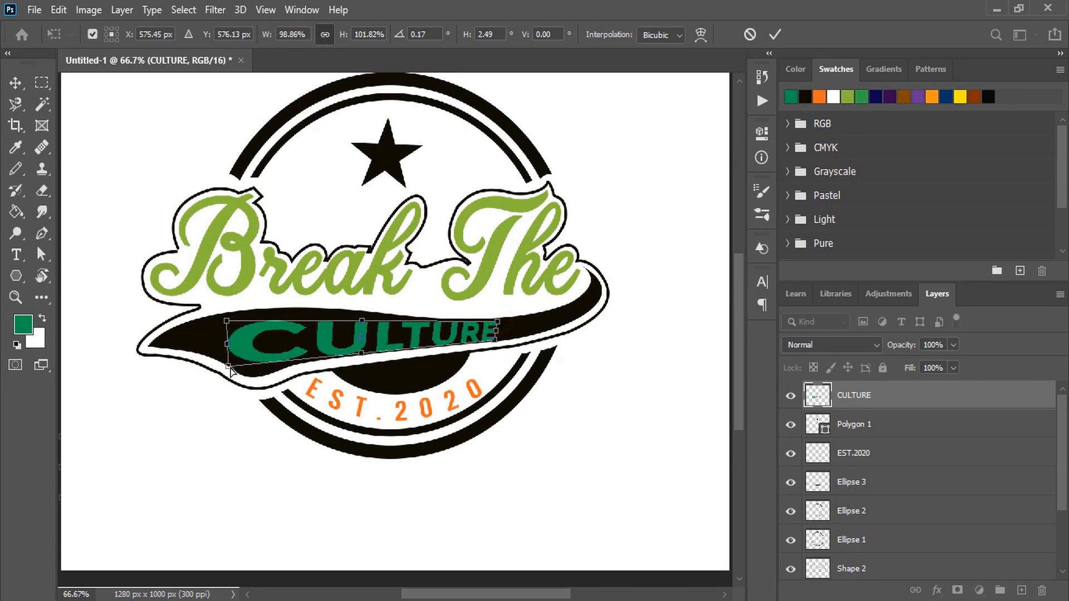
left_click_drag(230, 368, 233, 374)
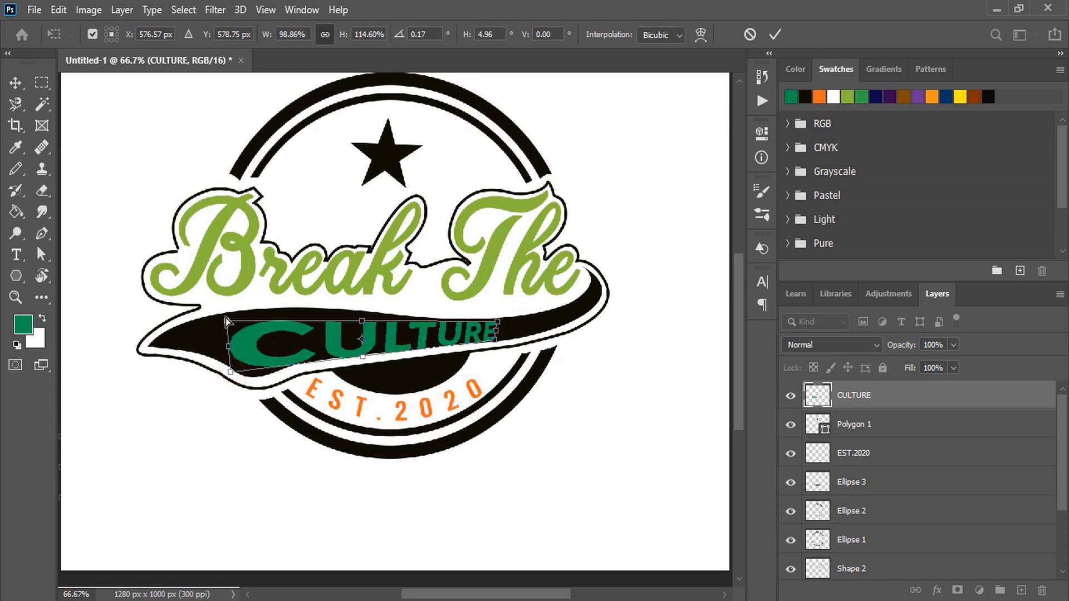
left_click_drag(226, 320, 179, 317)
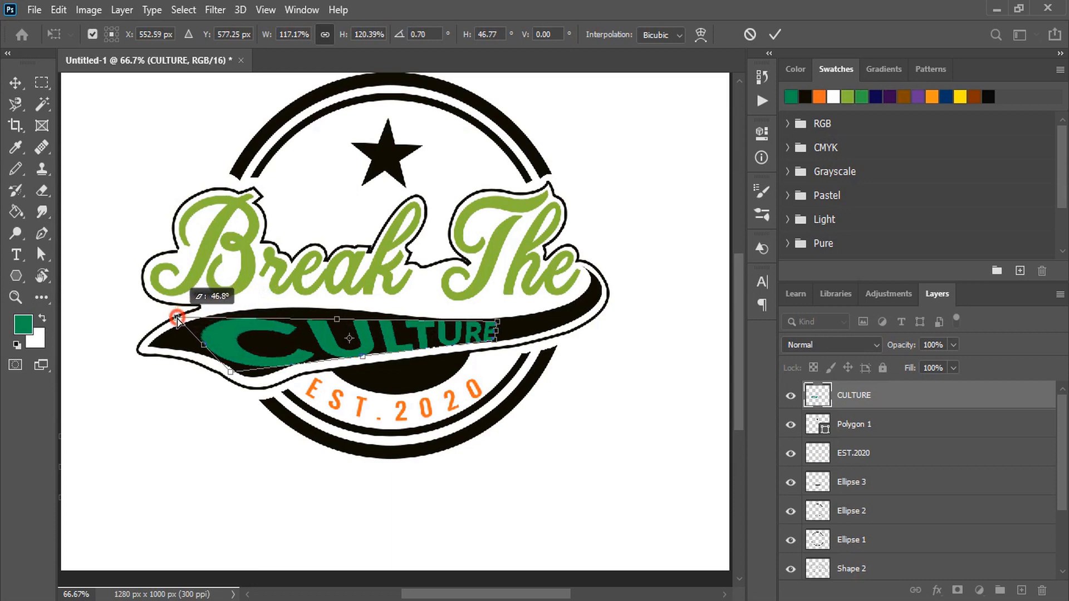
left_click_drag(179, 317, 175, 318)
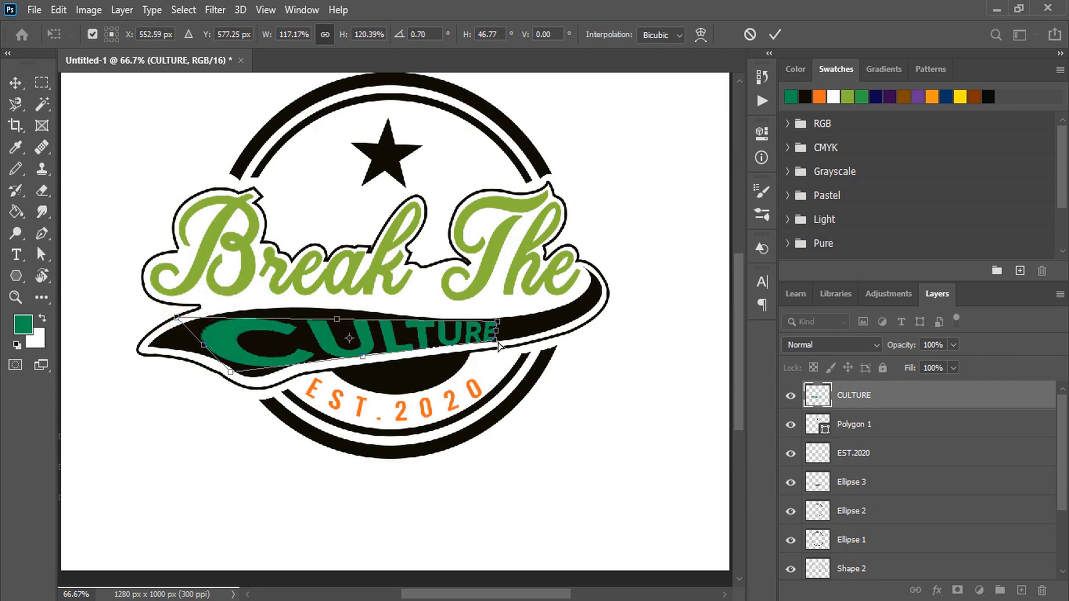
left_click_drag(497, 341, 495, 340)
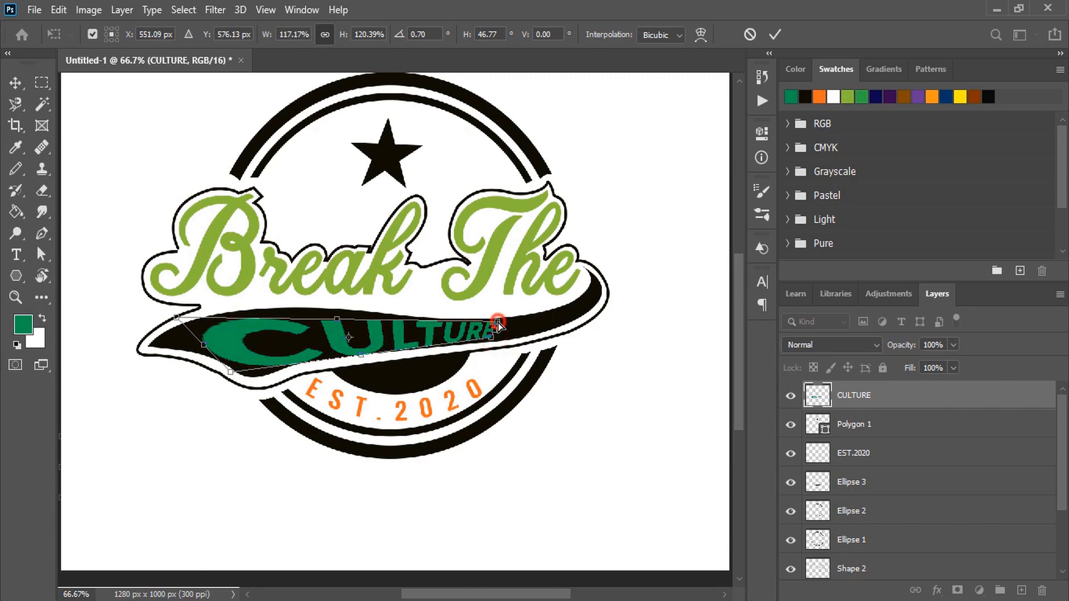
left_click_drag(498, 325, 488, 329)
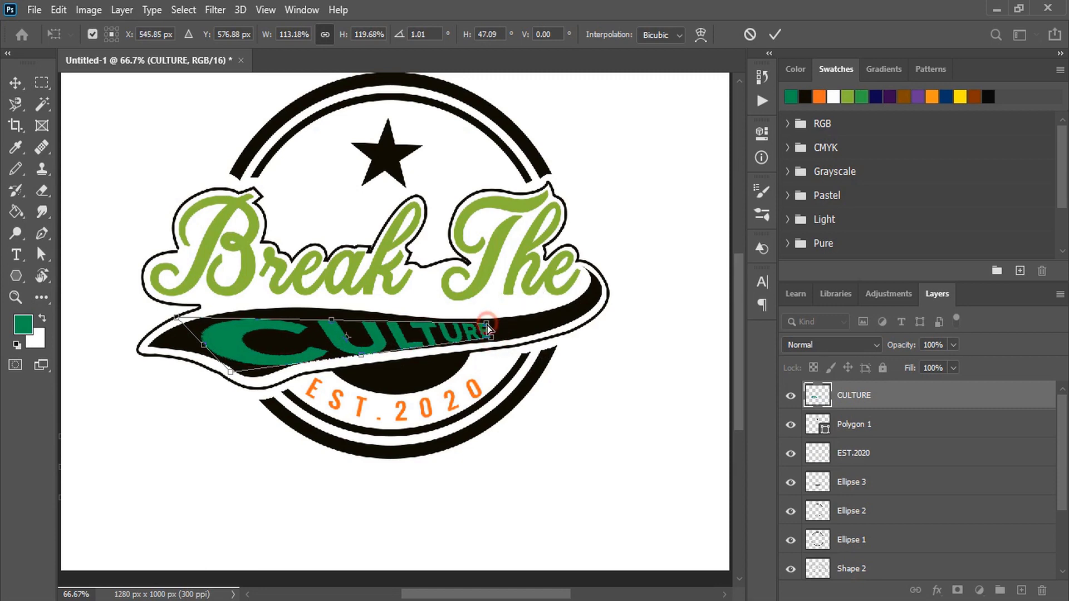
left_click(776, 35)
Warp the CULTURE text with the Rise style at a Bend of about -5.6
key("ctrl+1")
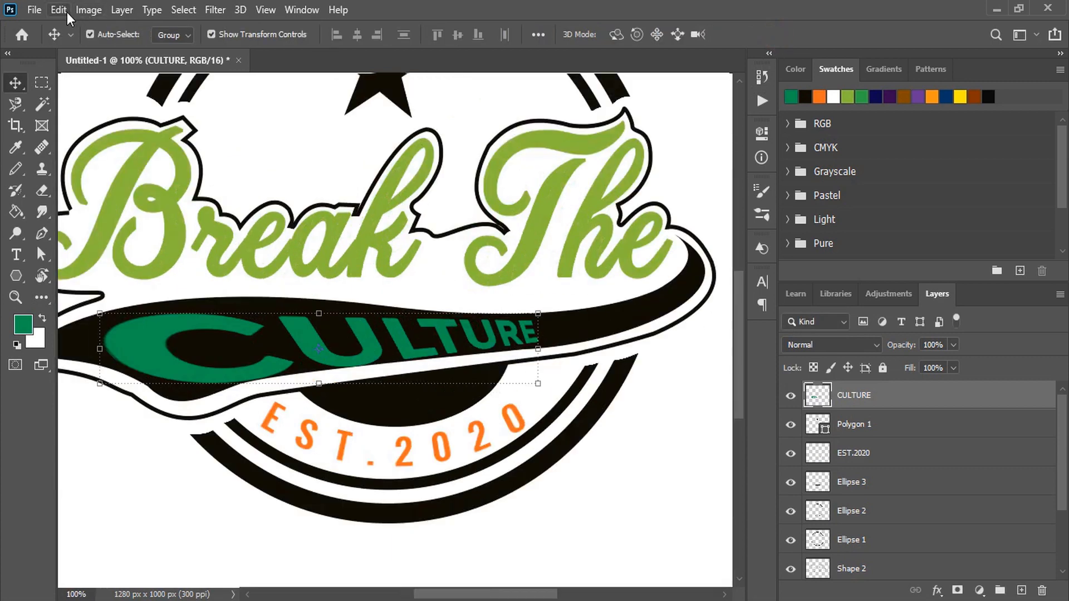
left_click(60, 10)
mouse_move(107, 384)
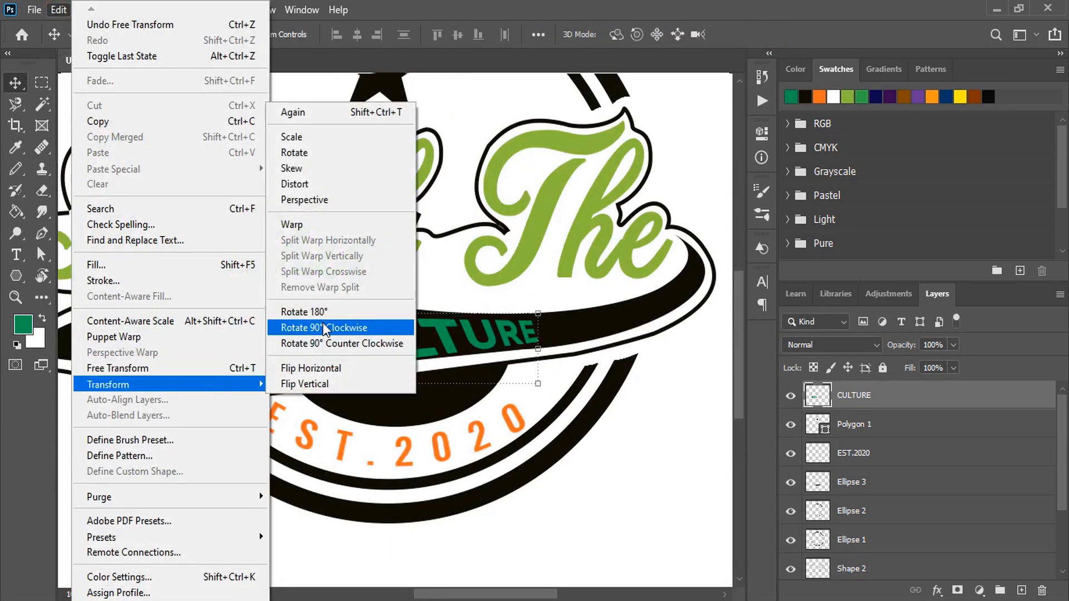
left_click(304, 231)
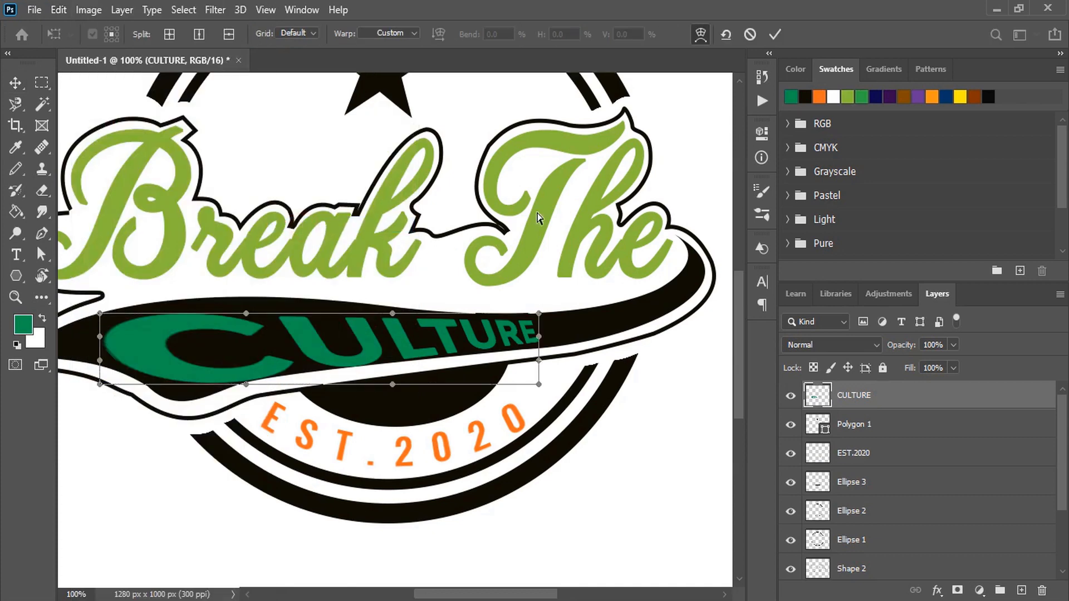
left_click(414, 33)
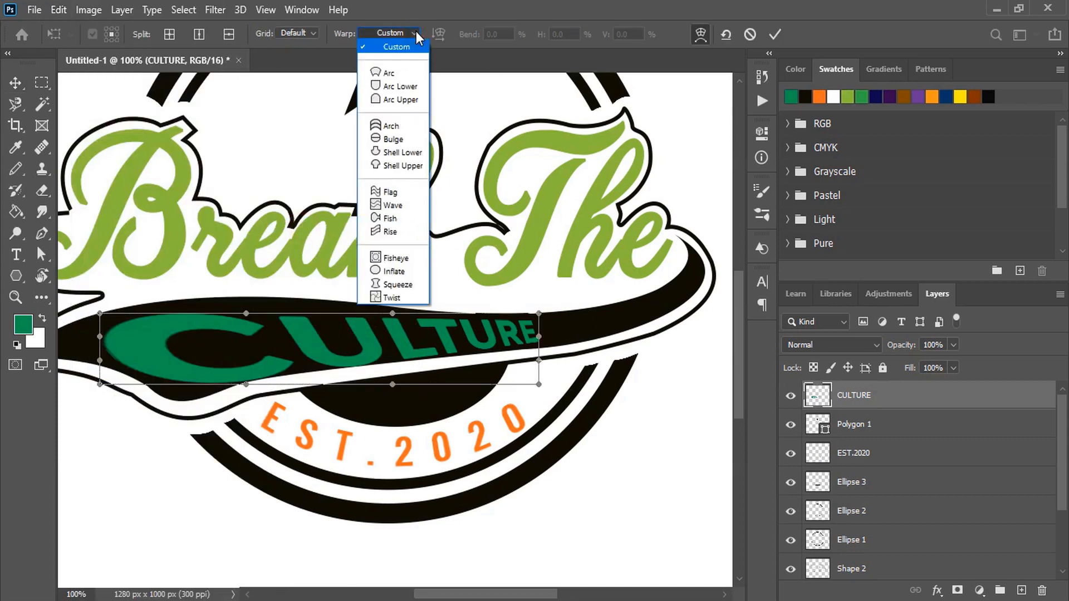
left_click(393, 237)
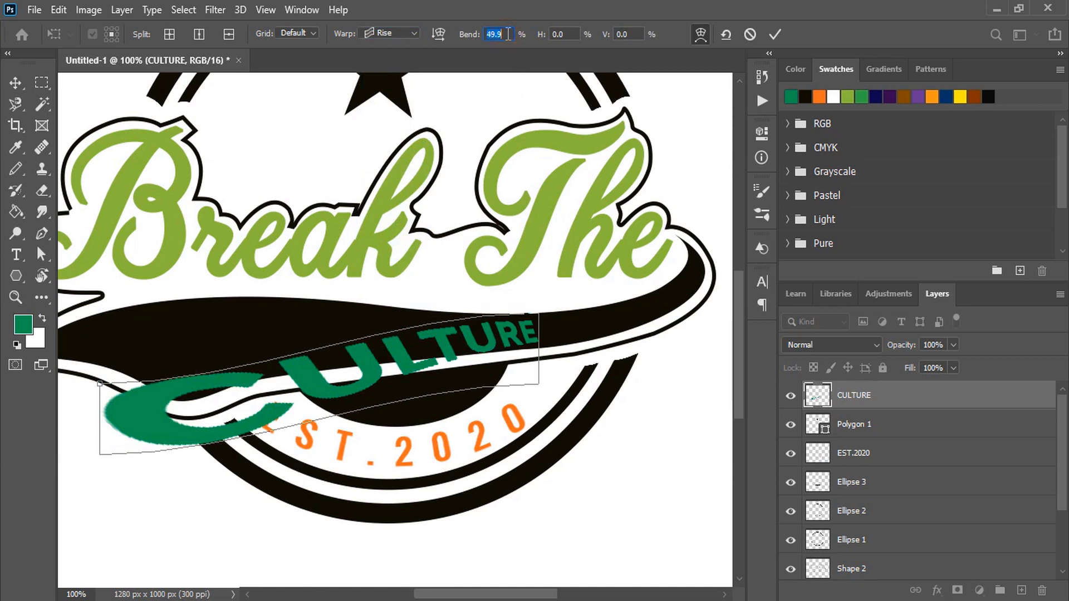
type("-5")
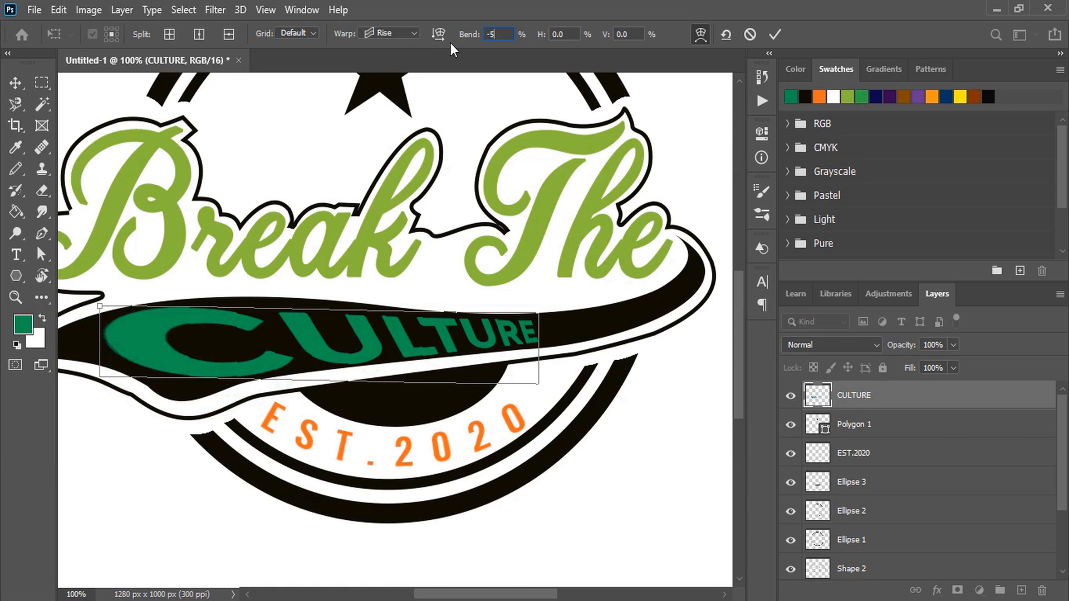
left_click_drag(463, 43, 464, 43)
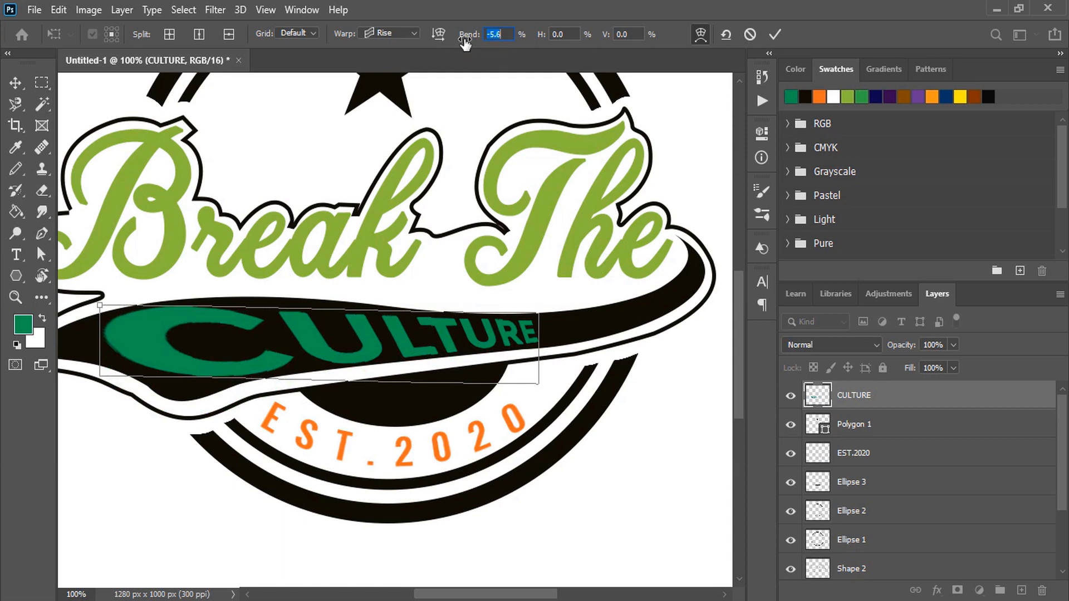
left_click(775, 34)
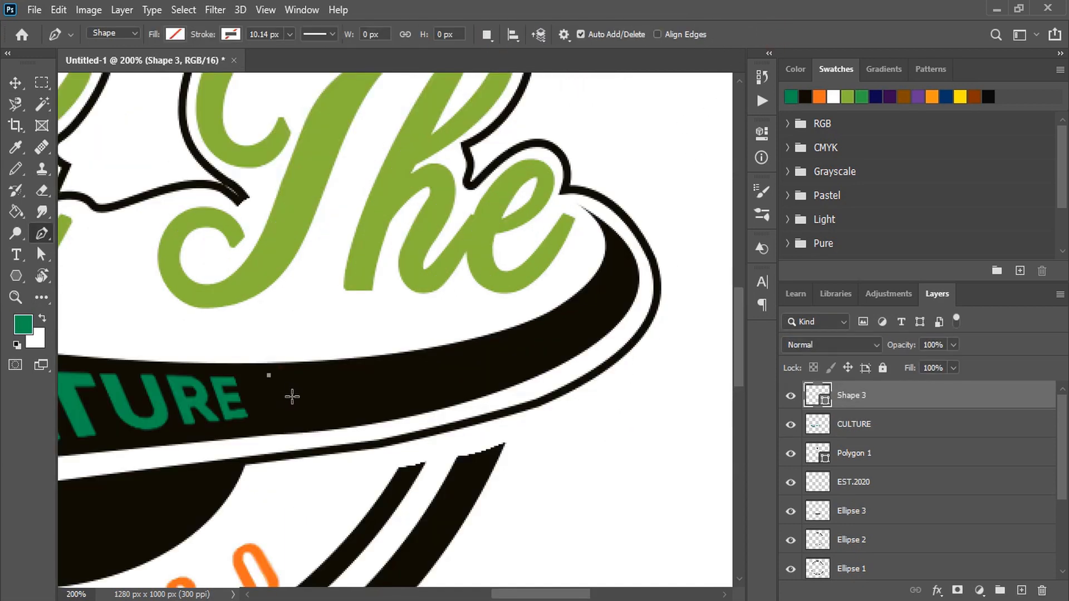
Draw a pointed arrow outline along the band with the Pen tool
left_click(281, 423)
key("ctrl+minus")
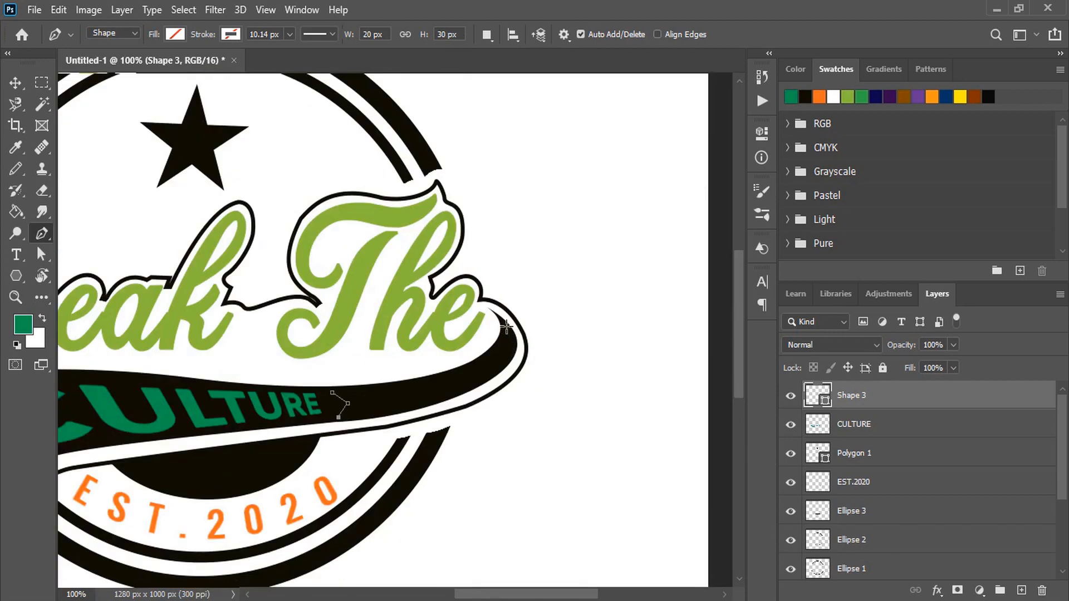
left_click_drag(507, 328, 472, 269)
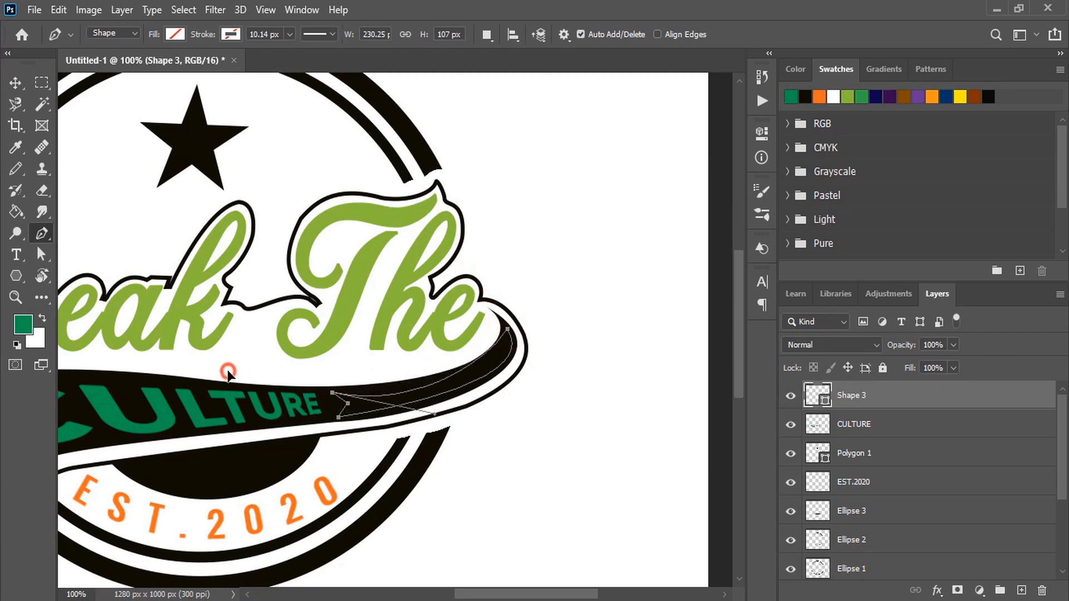
left_click_drag(169, 386, 156, 399)
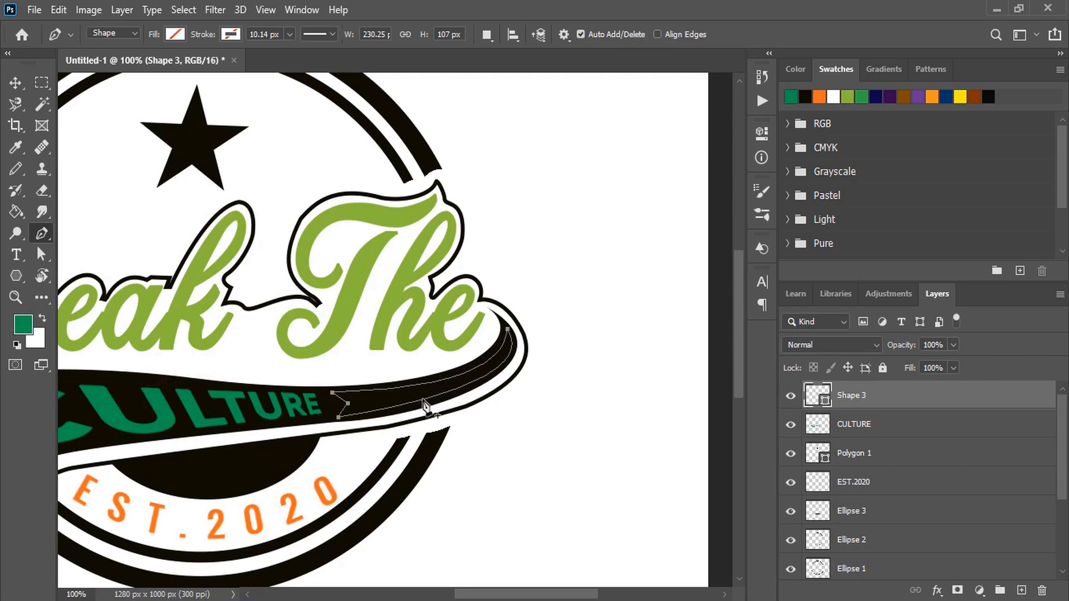
Fill the new Shape 3 white and deselect it
left_click(172, 35)
left_click(123, 122)
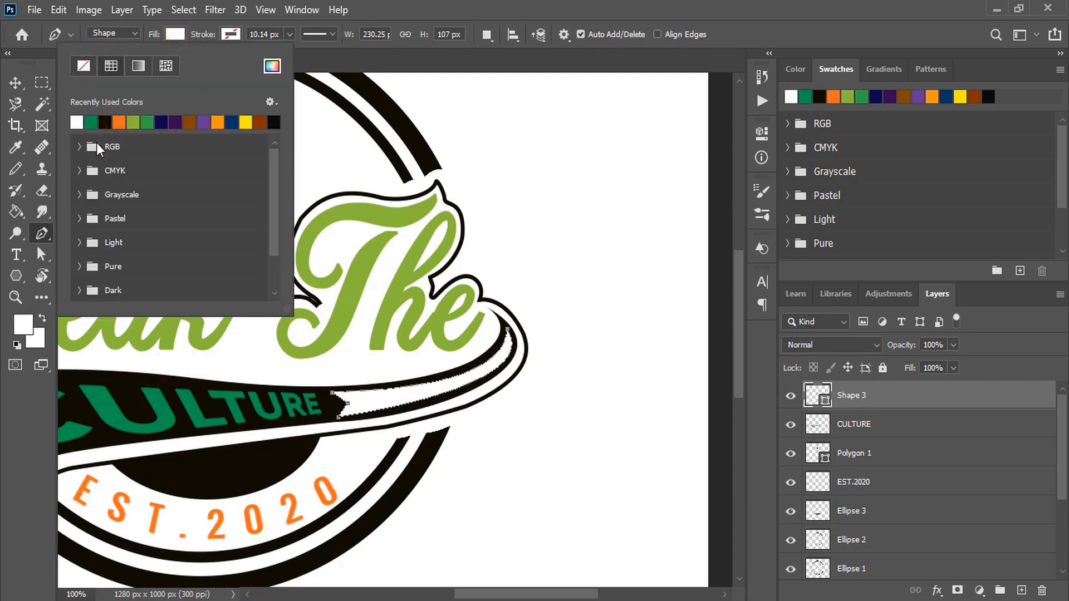
left_click(15, 83)
left_click(584, 349)
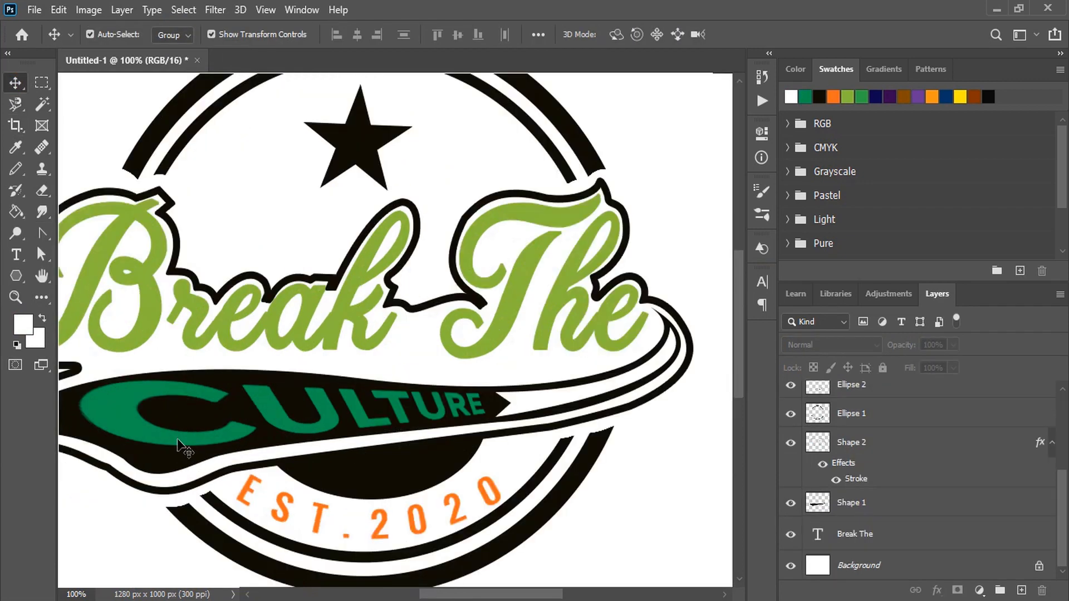
Cut the C and the following CULTURE letter out of the black band
left_click(179, 443)
left_click(42, 104)
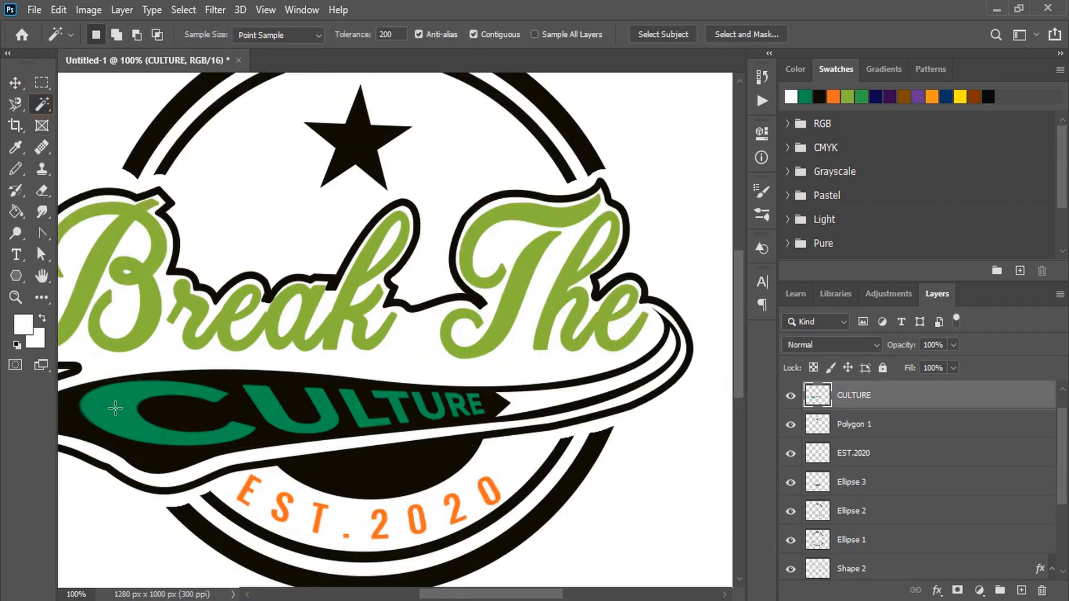
left_click(115, 409)
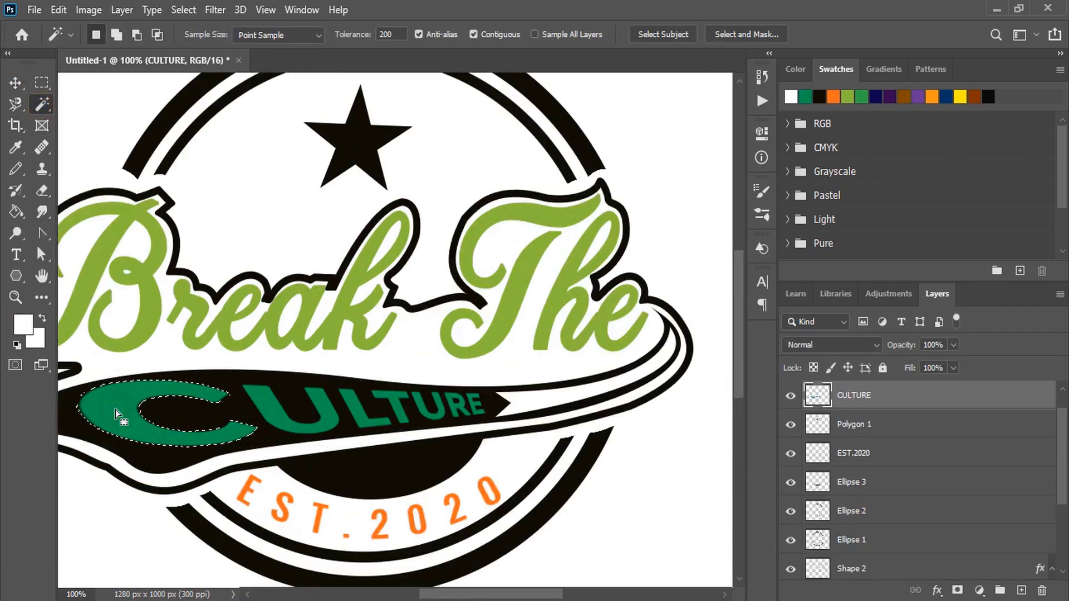
left_click(16, 83)
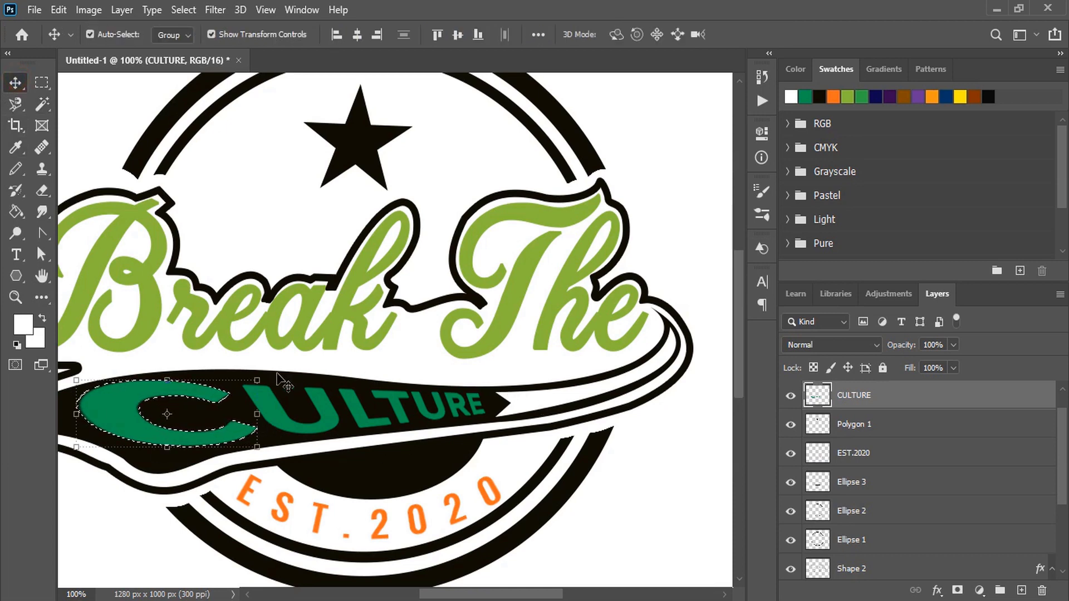
key("Delete")
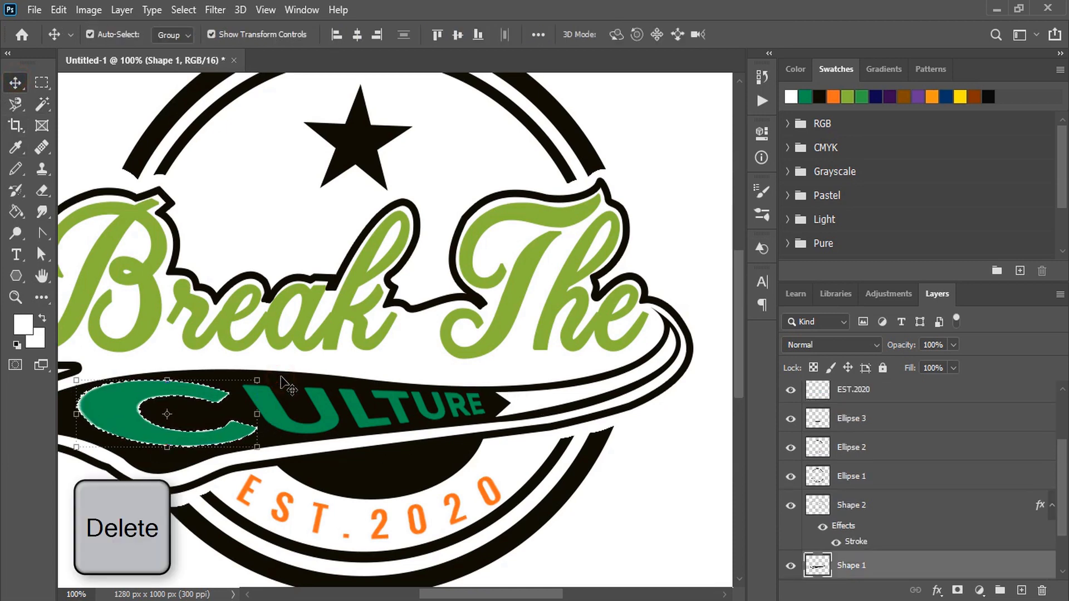
key("Delete")
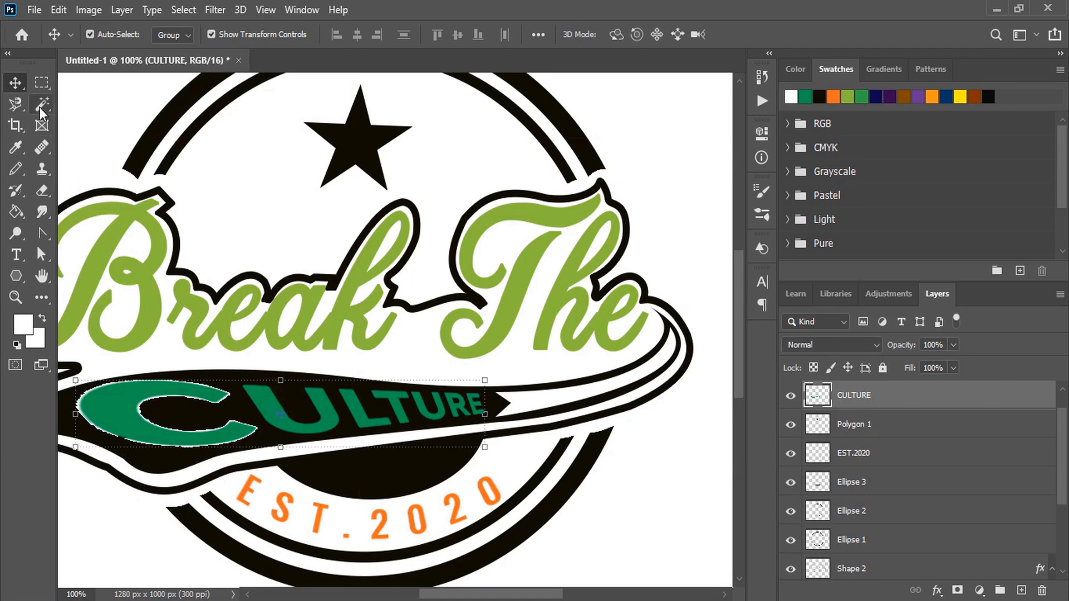
left_click(42, 104)
left_click(16, 82)
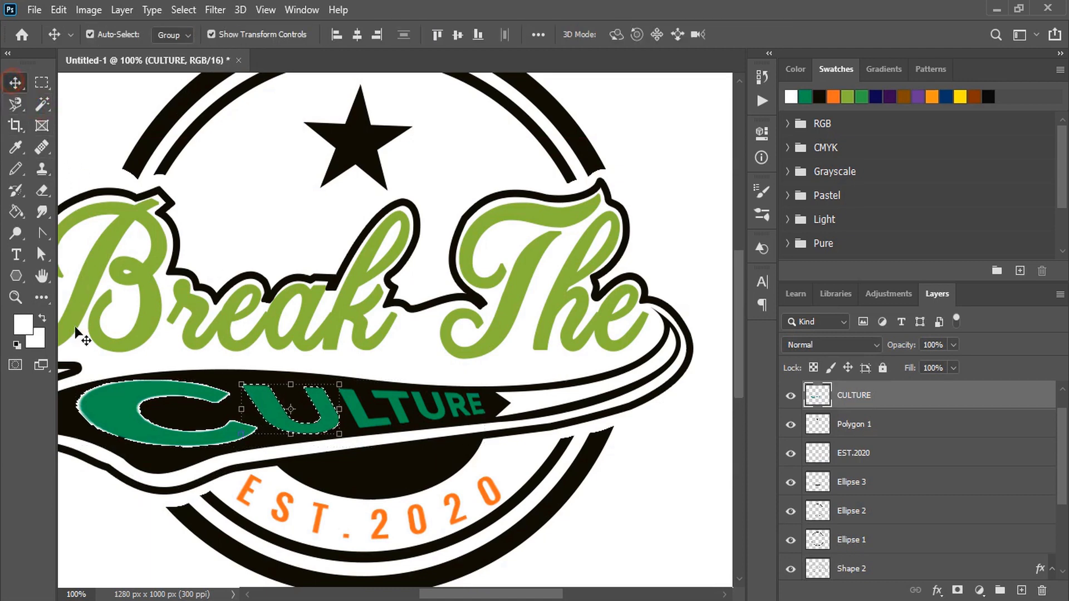
left_click(71, 424)
key("Delete")
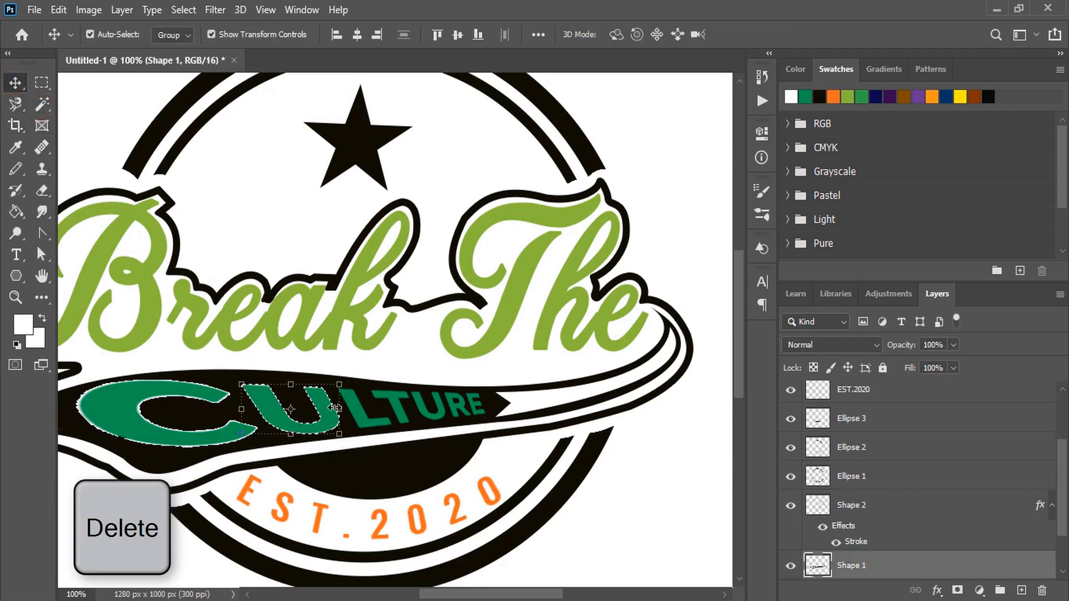
Cut the L and the last letter of CULTURE out of the band
left_click(42, 104)
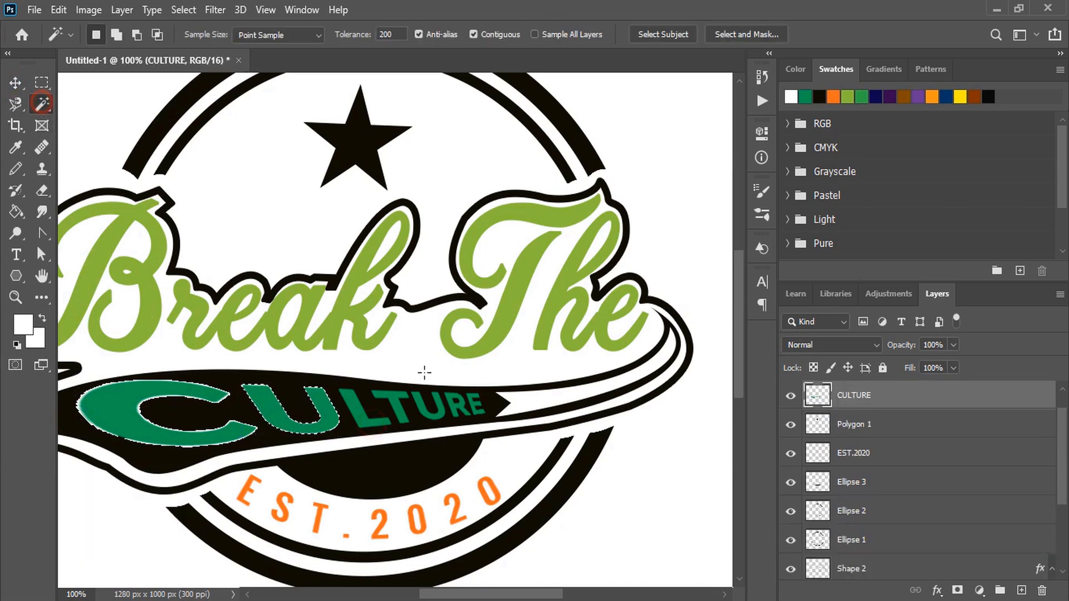
left_click(357, 415)
left_click(15, 82)
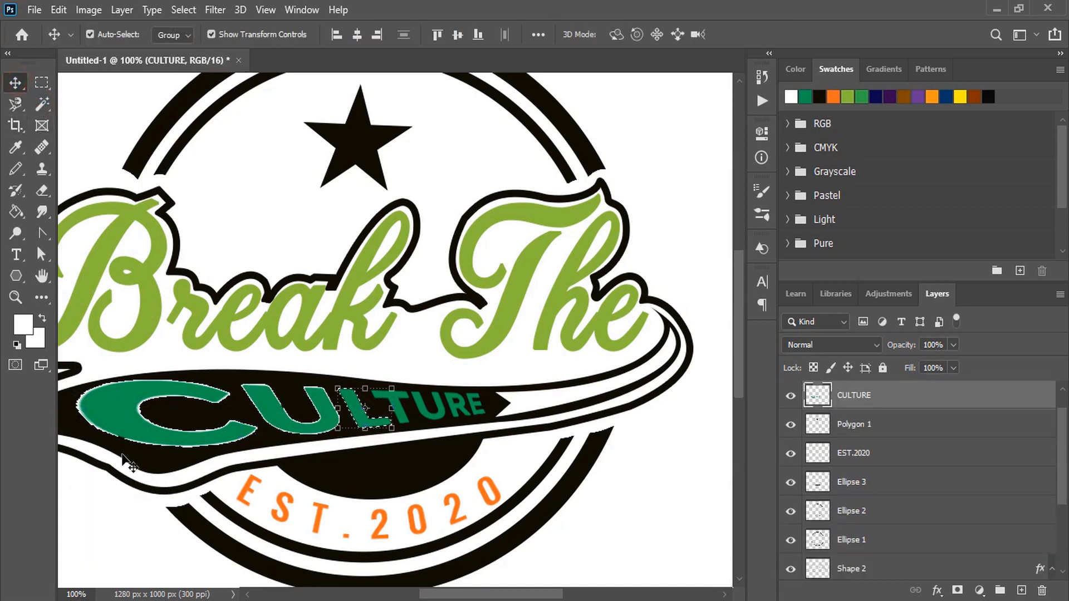
left_click(156, 468)
key("ctrl+plus")
key("Delete")
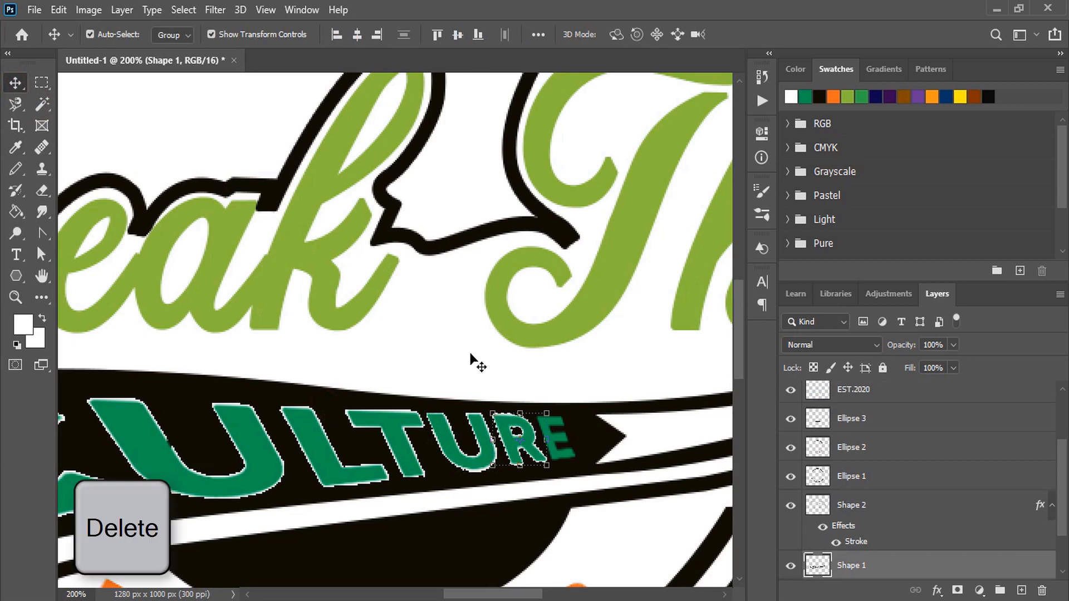
left_click(551, 438)
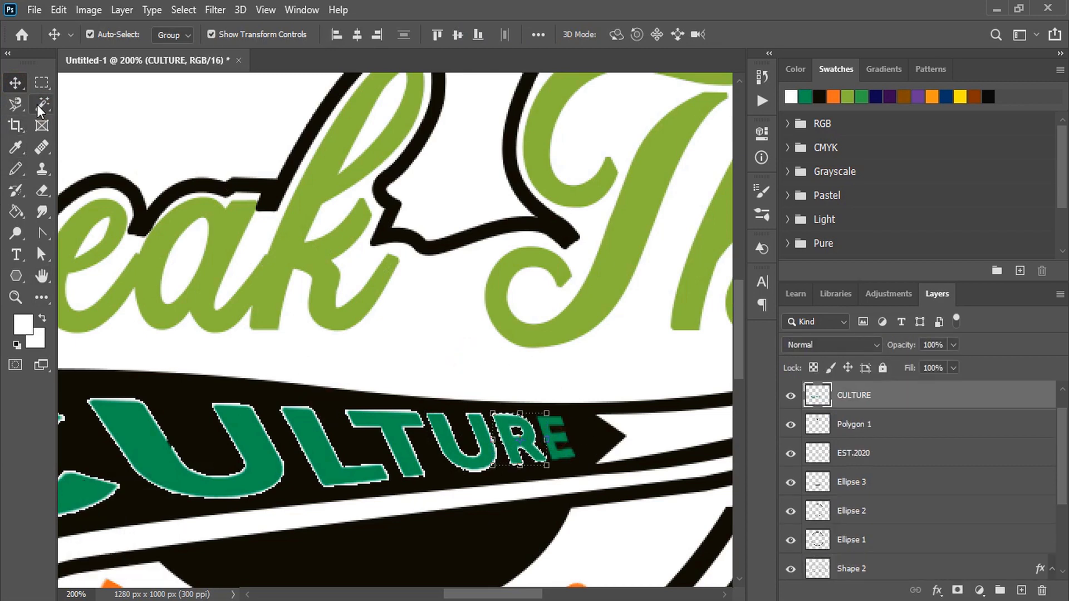
key("w")
left_click(551, 438)
left_click(15, 81)
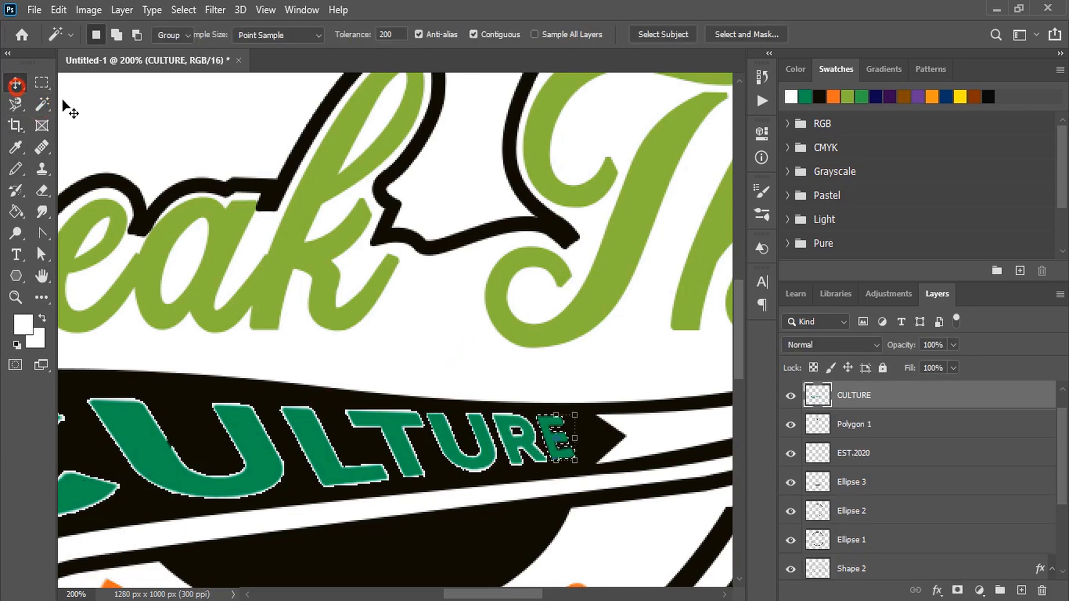
left_click(616, 451)
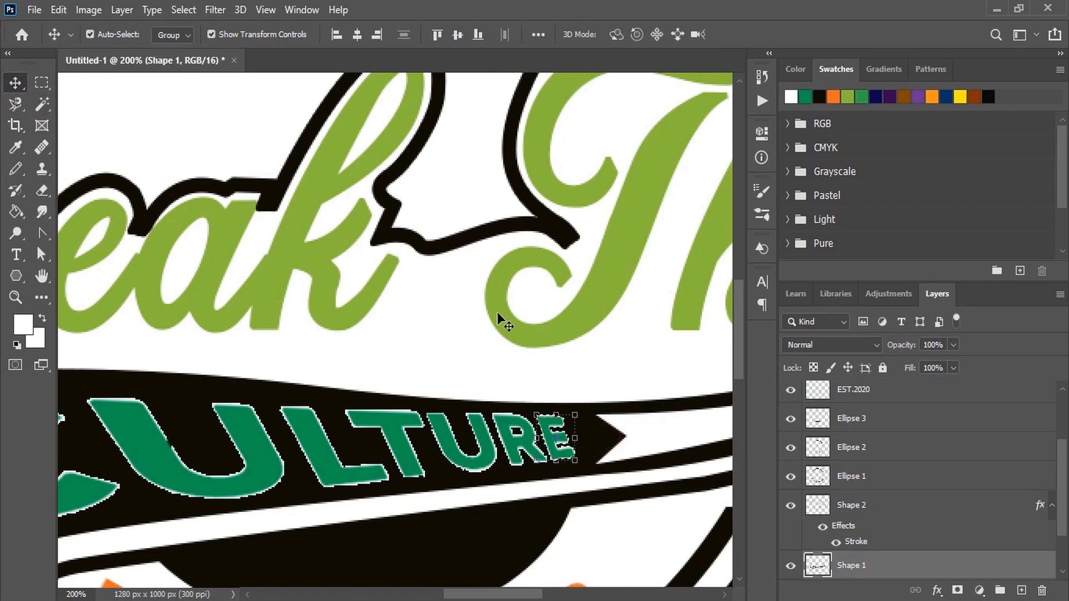
left_click(456, 344)
Cut the white arrow area out of the black band and deselect
left_click(665, 432)
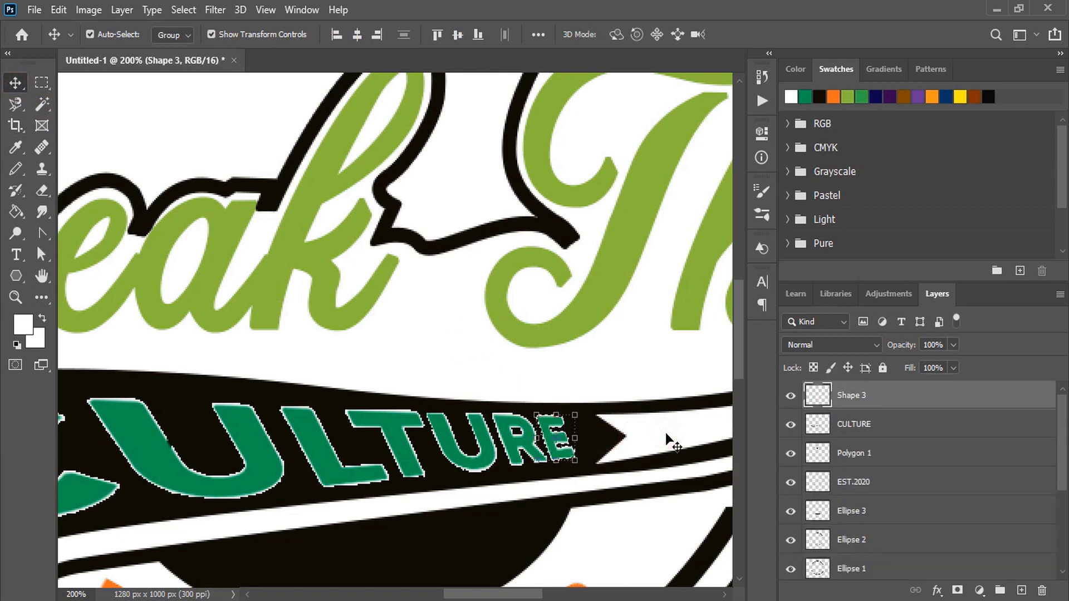
left_click(42, 104)
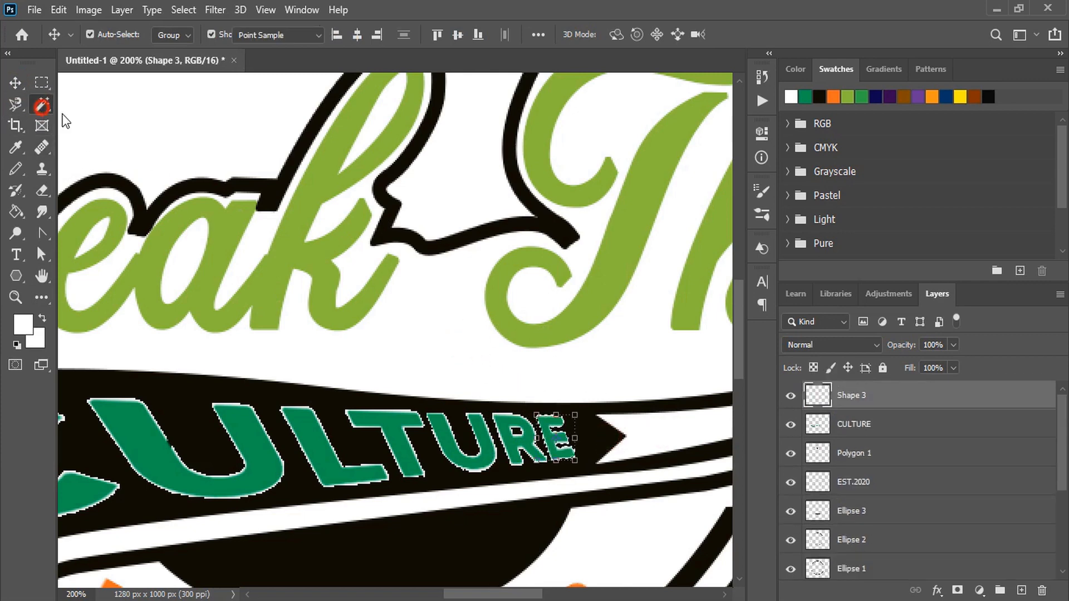
left_click(658, 442)
left_click(15, 83)
left_click(442, 355)
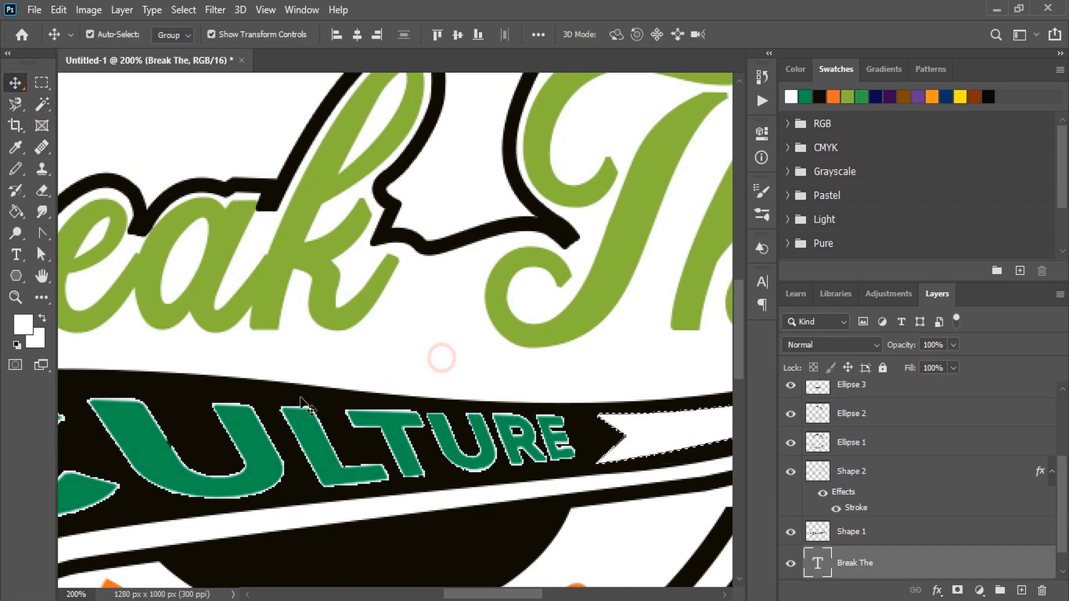
left_click(323, 399)
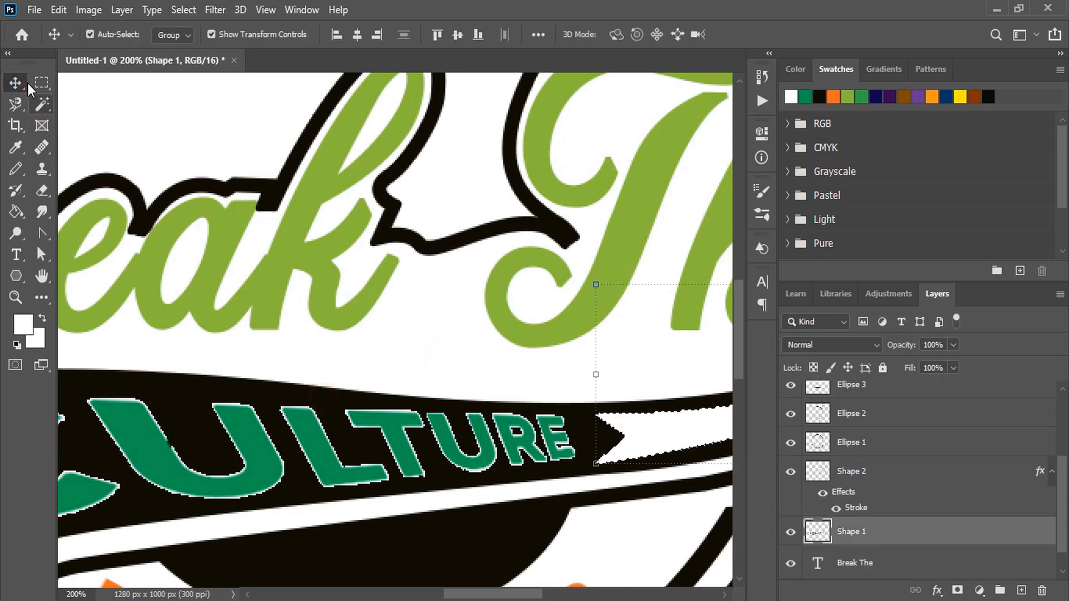
key("Delete")
key("ctrl+d")
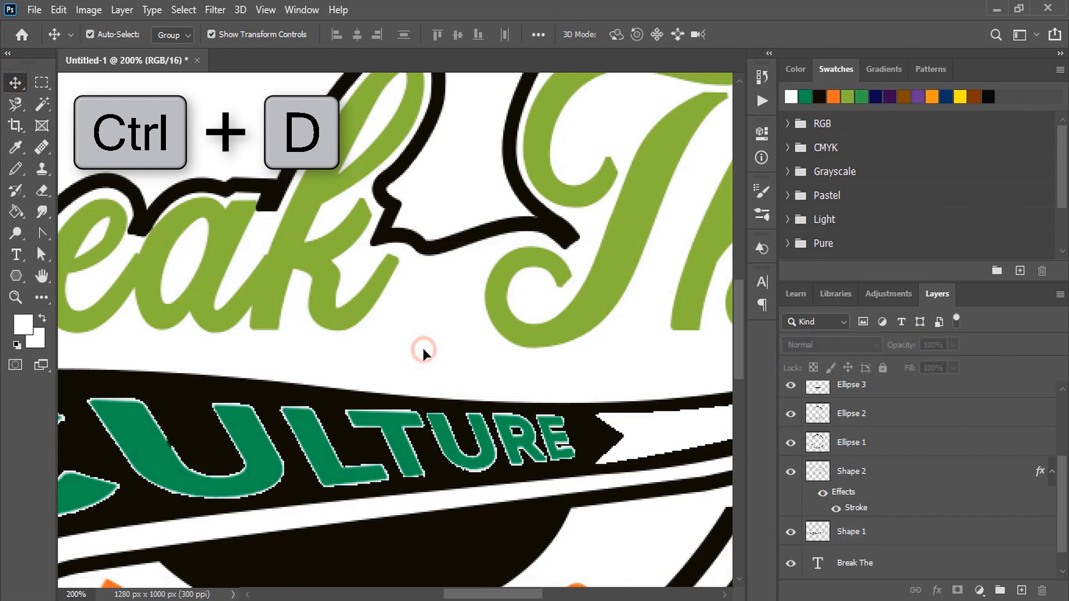
scroll(428, 357, "down", 2)
scroll(428, 358, "down", 1)
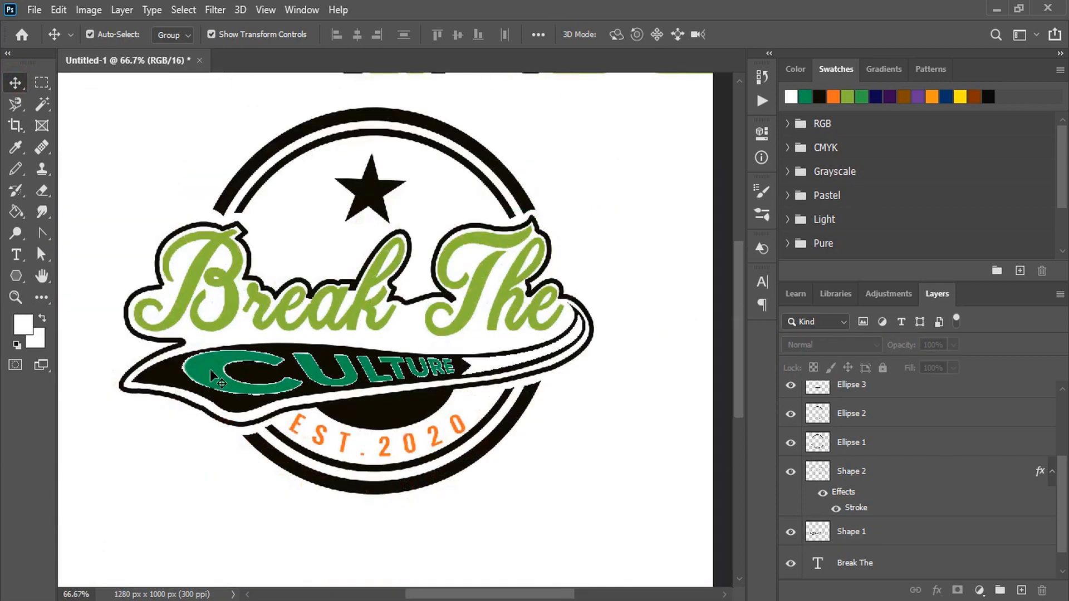
Delete the green CULTURE text layer and the empty Shape 3 layer
left_click_drag(216, 378, 319, 543)
key("Delete")
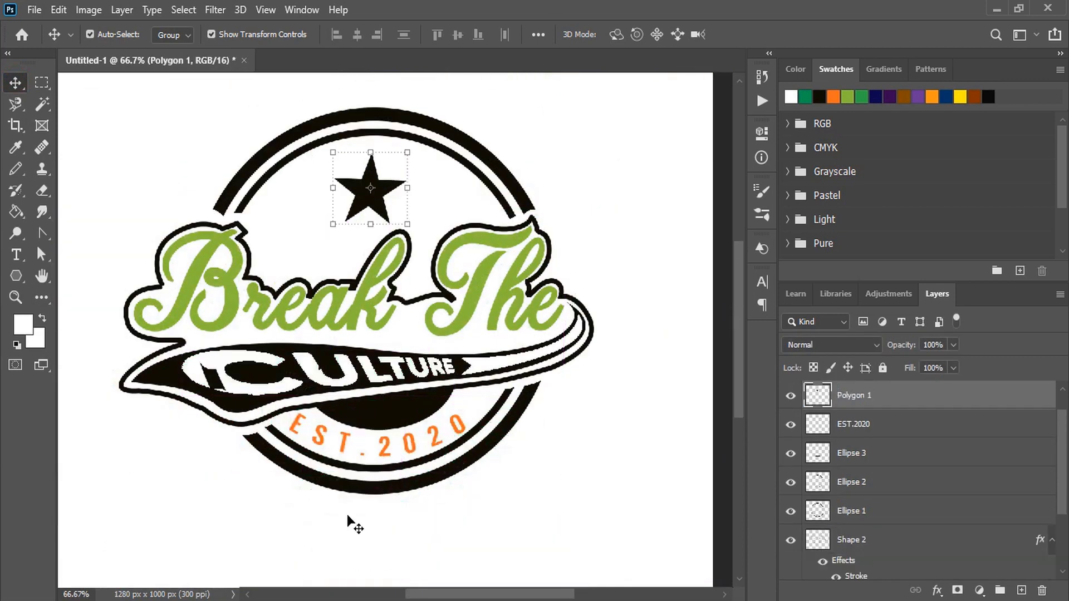
left_click_drag(484, 367, 572, 519)
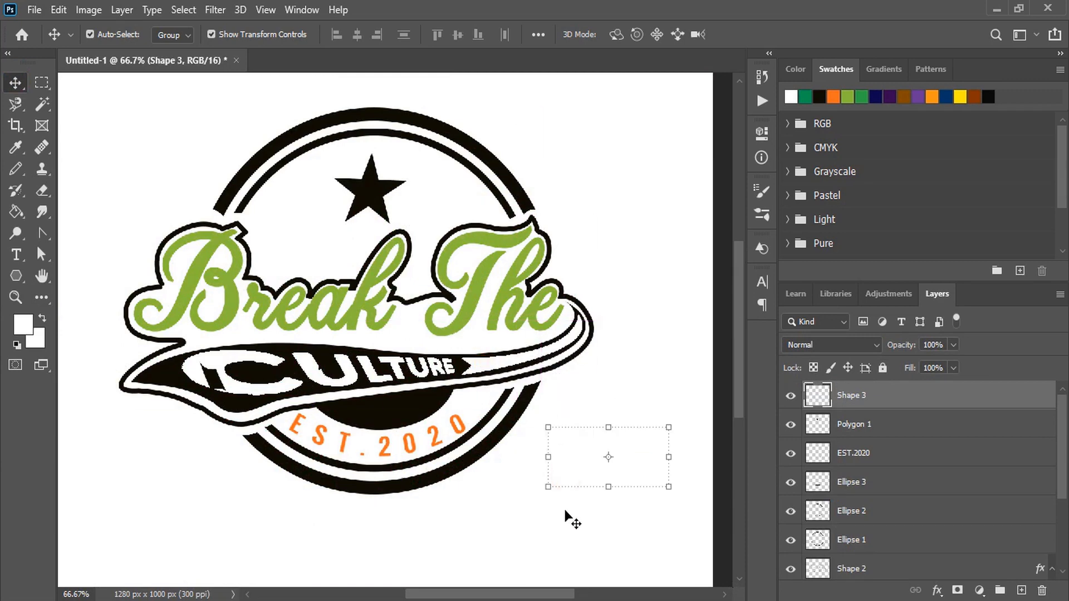
key("Delete")
left_click(562, 505)
Undo the erased patch on the black band, ending on the Move tool
left_click(209, 377)
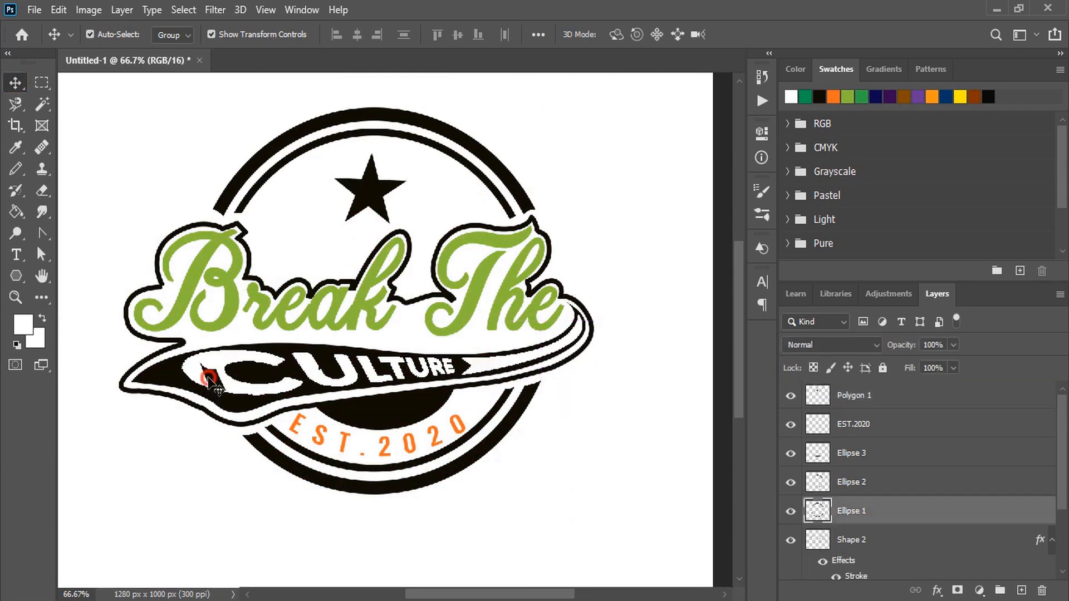
left_click(41, 189)
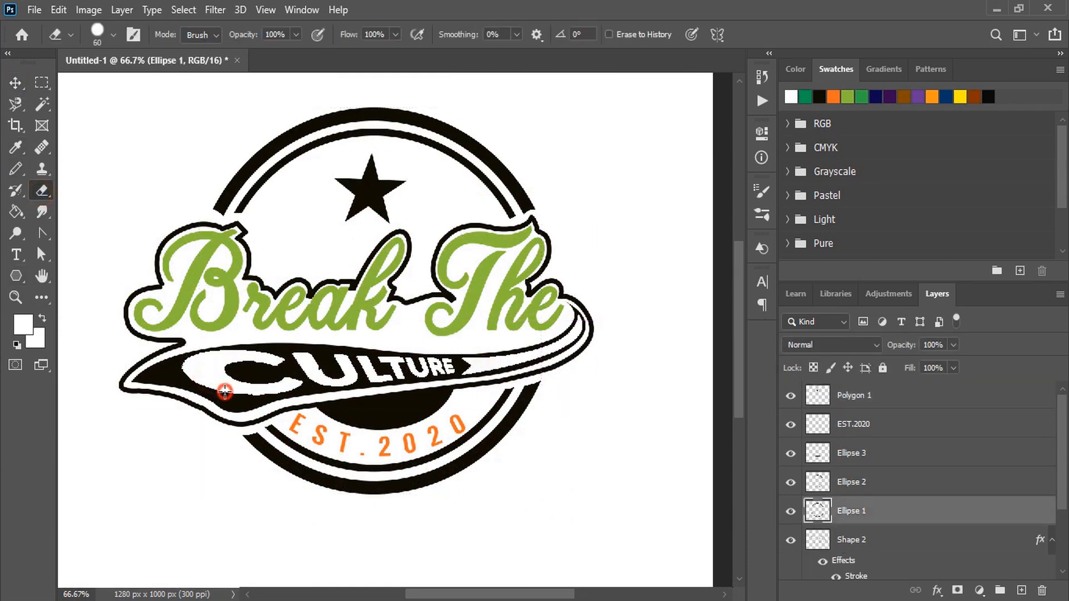
key("ctrl+z")
left_click(15, 82)
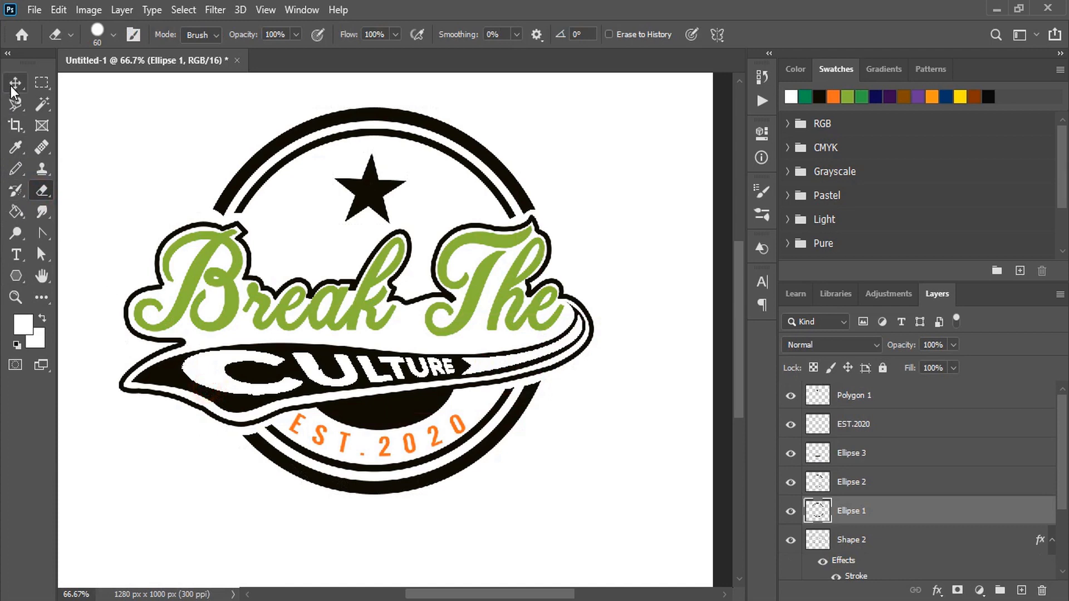
Rasterize the Break The text layer
left_click(632, 480)
scroll(888, 502, "down", 3)
left_click(888, 563)
right_click(888, 563)
left_click(739, 272)
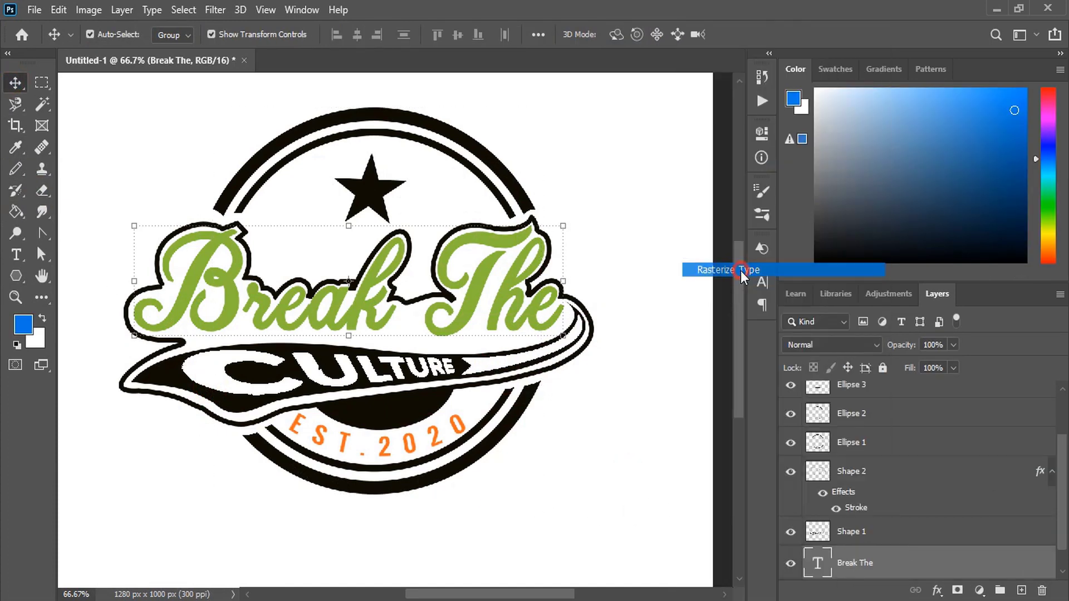
left_click(597, 437)
left_click(505, 308)
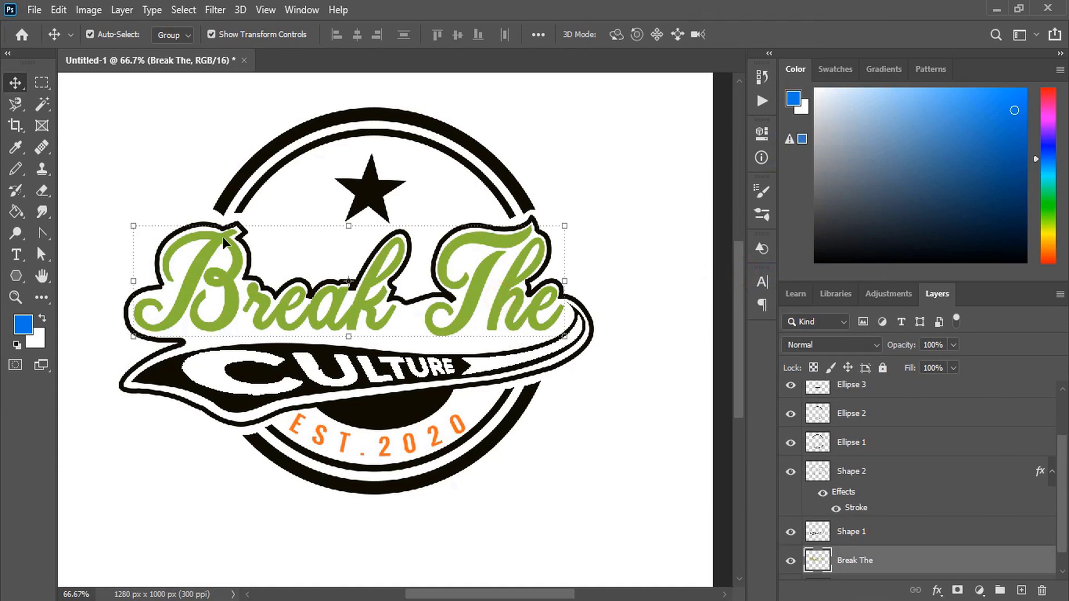
Paint Bucket fill the Break The letters and the CULTURE banner blue
left_click(15, 211)
left_click(187, 296)
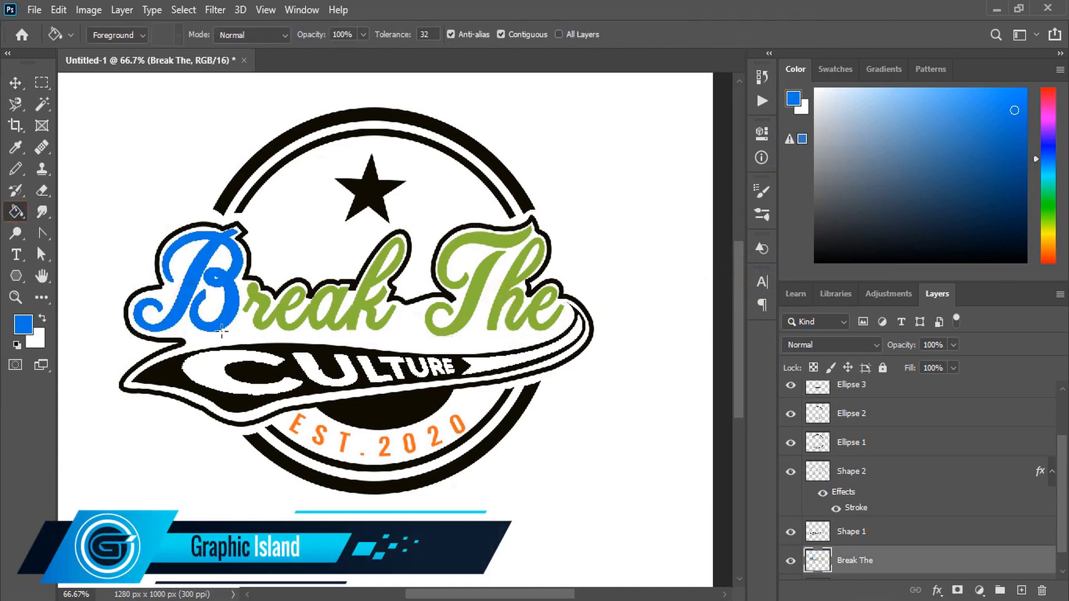
left_click(256, 304)
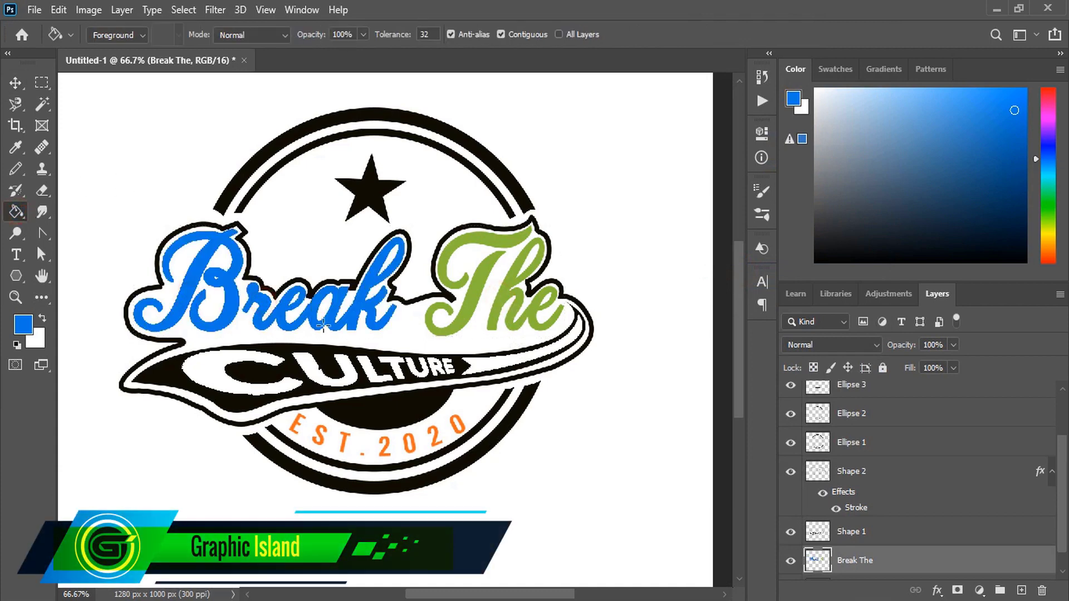
left_click(465, 305)
left_click(501, 304)
left_click(504, 244)
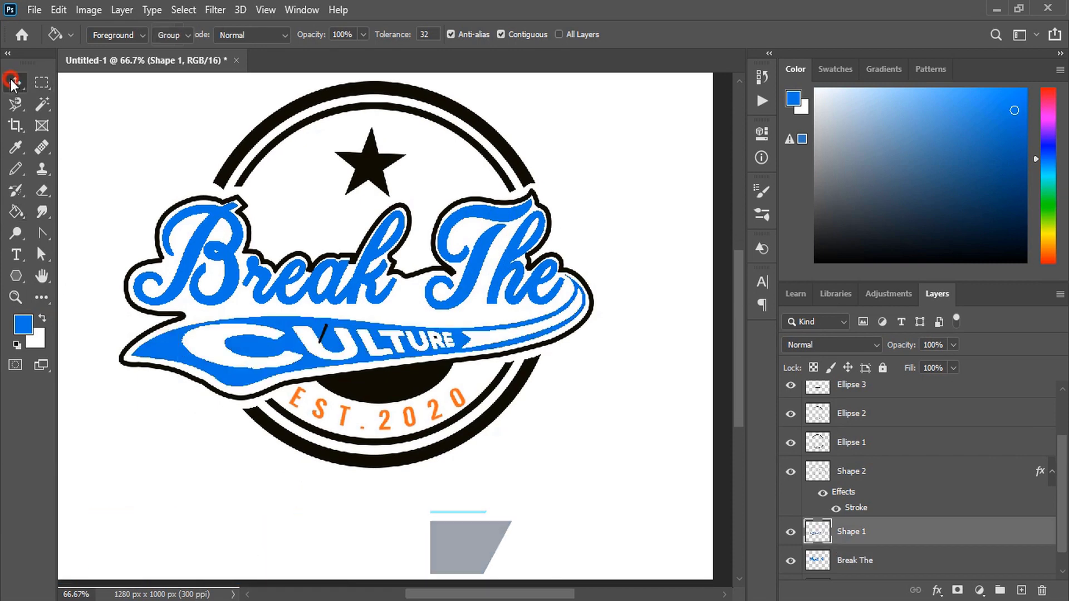
left_click(15, 81)
left_click(191, 453)
scroll(191, 454, "up", 1)
scroll(191, 454, "up", 1)
Fill the top and bottom arcs of the Ellipse 1 ring orange
left_click(259, 190)
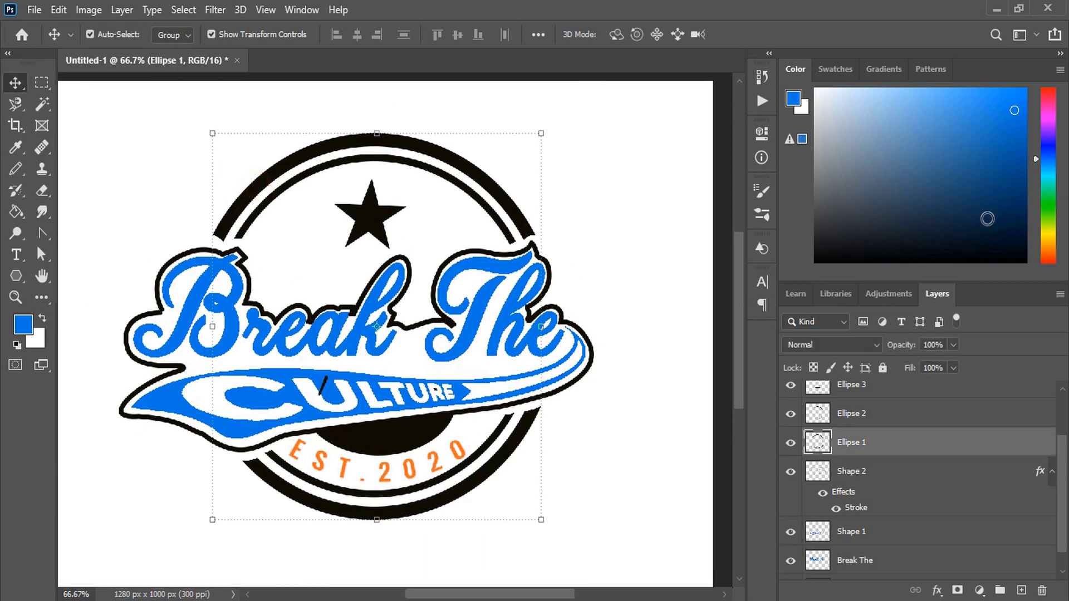
left_click(1048, 240)
left_click(16, 211)
left_click(250, 196)
key("v")
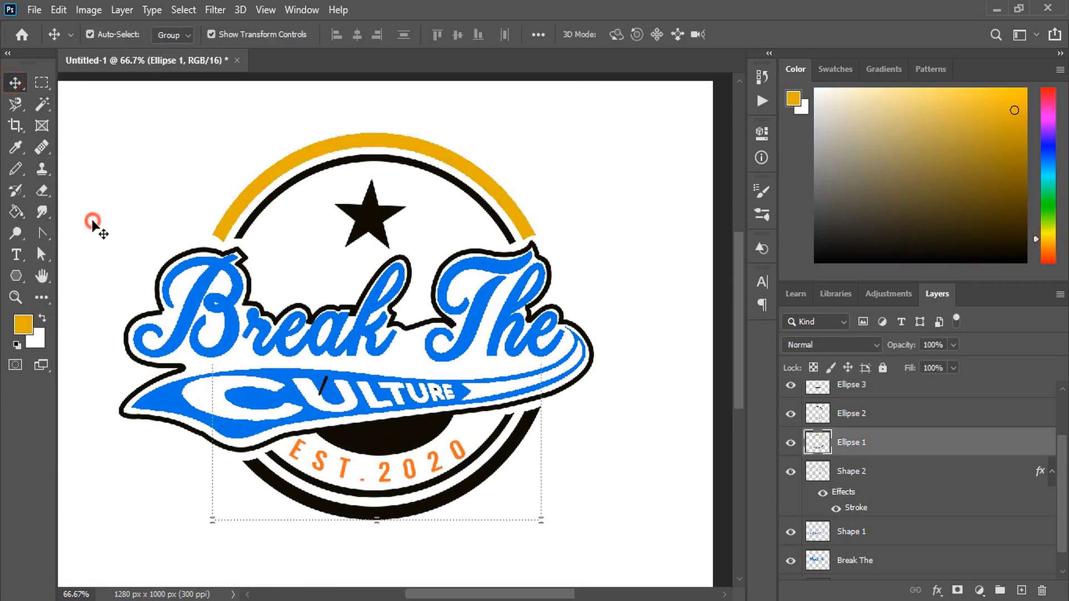
left_click(96, 223)
scroll(317, 239, "down", 1)
left_click(269, 458)
key("g")
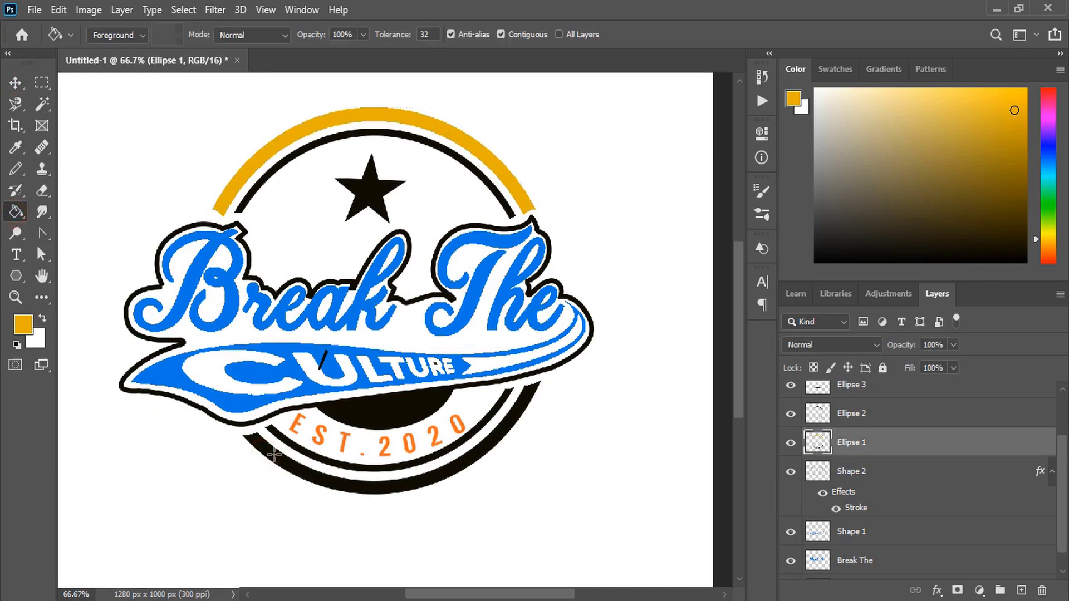
left_click(272, 455)
key("v")
left_click(142, 219)
Make the banner and half-ellipse orange and the black outlines blue
left_click(175, 371)
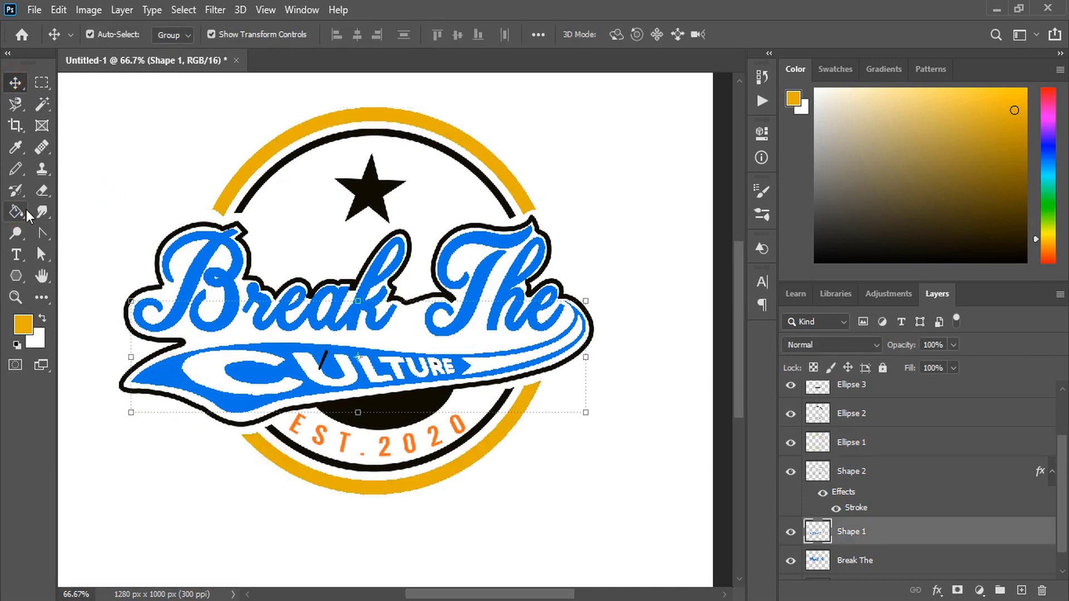
key("g")
left_click(15, 83)
left_click(556, 425)
left_click(422, 359)
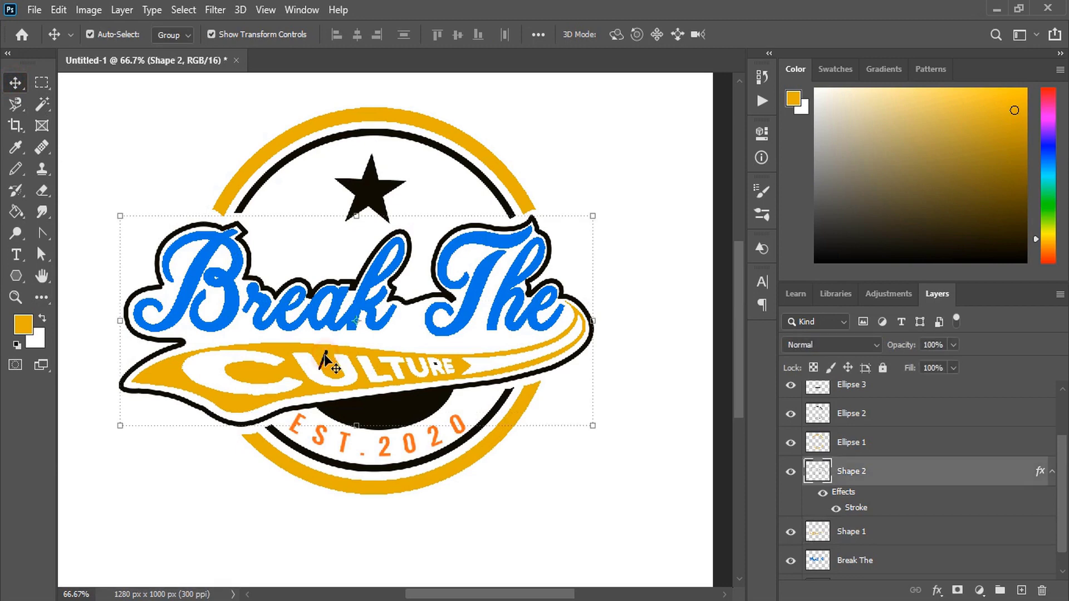
key("e")
left_click(16, 84)
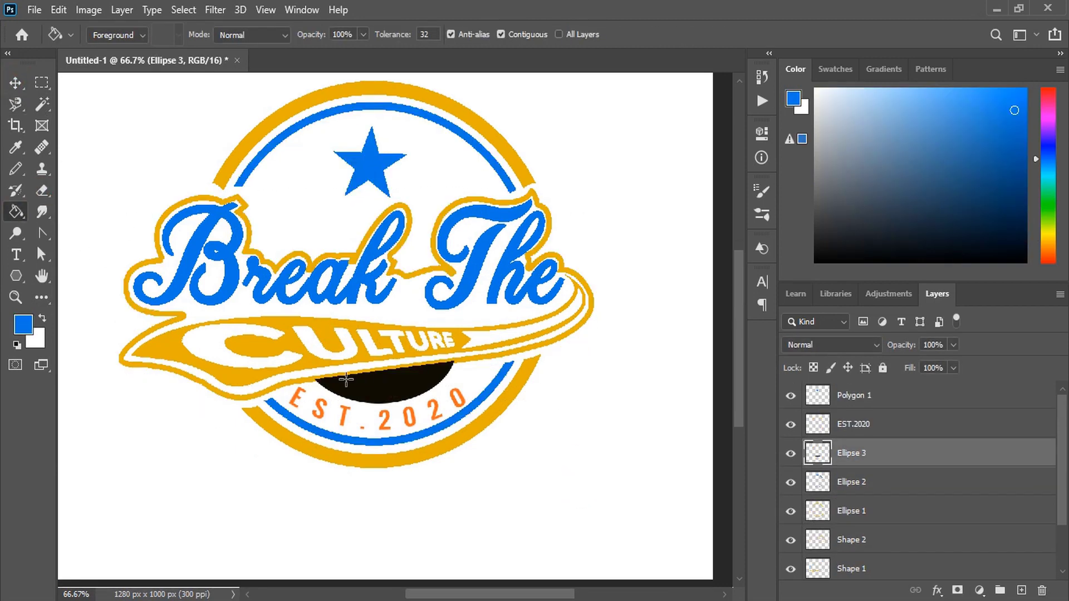
left_click(368, 385)
left_click(15, 84)
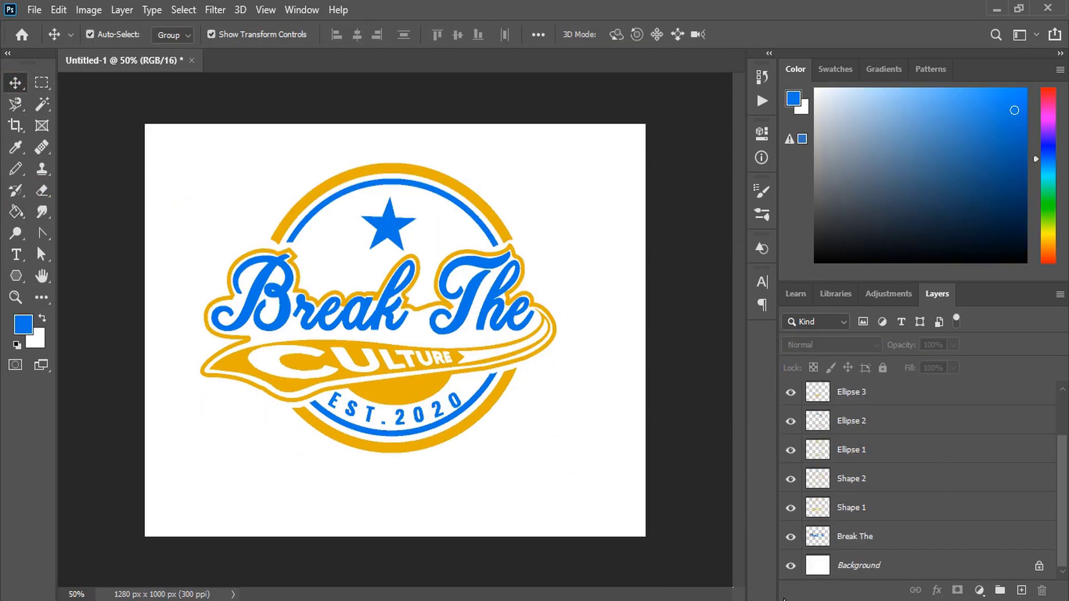
Hide the white Background and group all logo layers into Group 1
left_click(790, 566)
left_click_drag(165, 111, 596, 490)
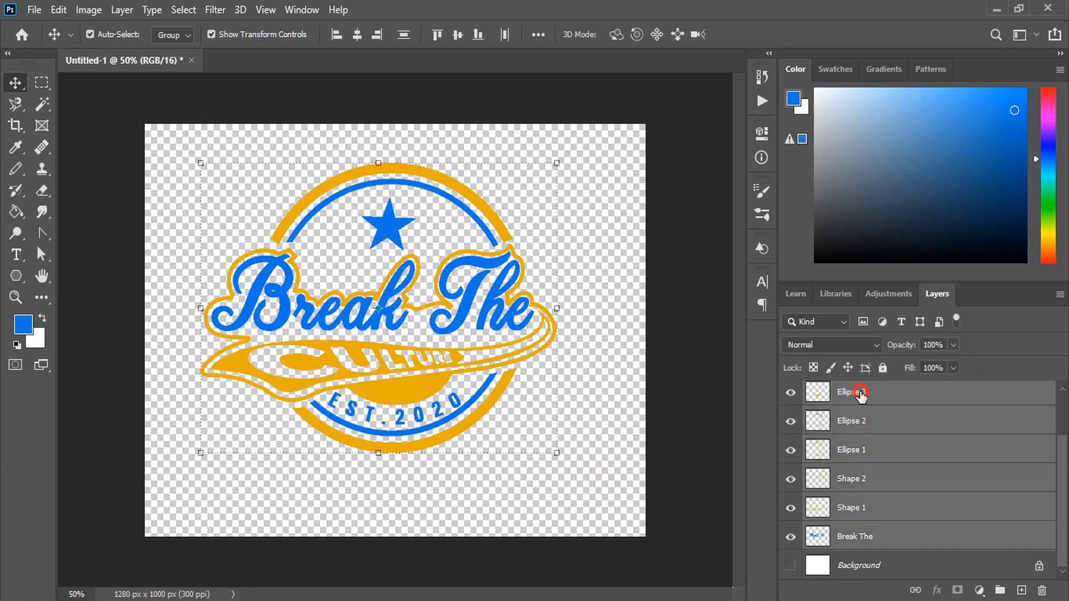
left_click_drag(856, 393, 999, 591)
Open the 3d glass window logo mockup file
left_click(35, 9)
left_click(39, 41)
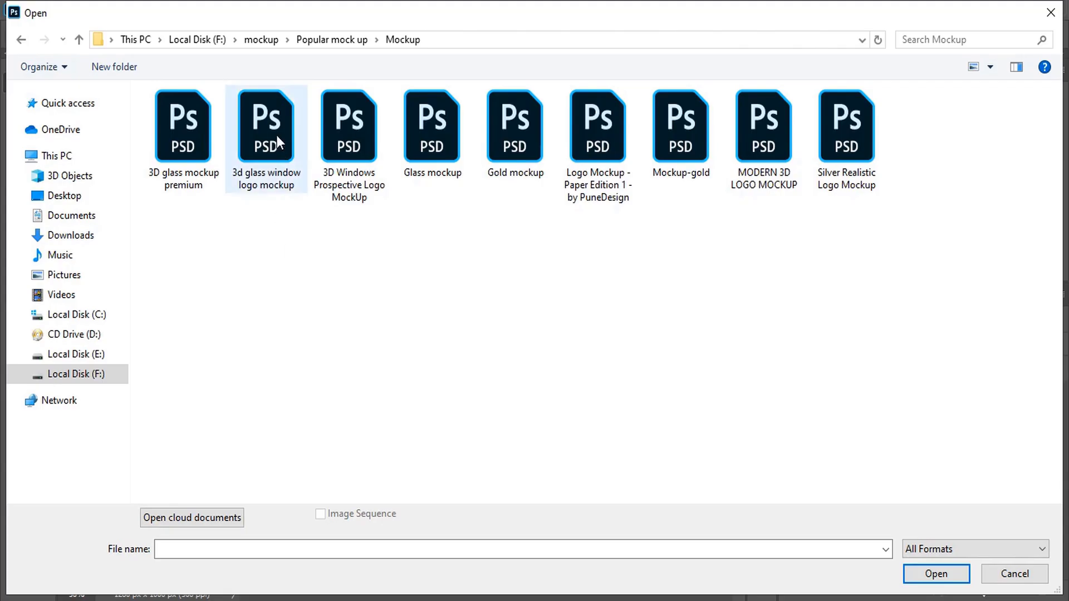
double_click(275, 135)
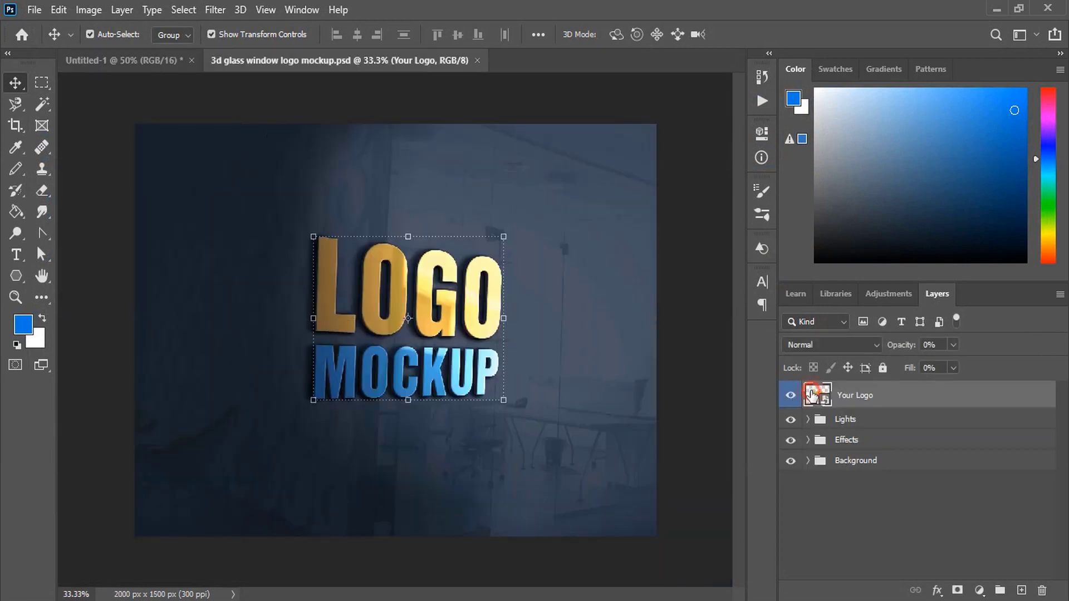
Drag Group 1 into the mockup's Your Logo smart object, accepting the bit-depth warning
double_click(810, 395)
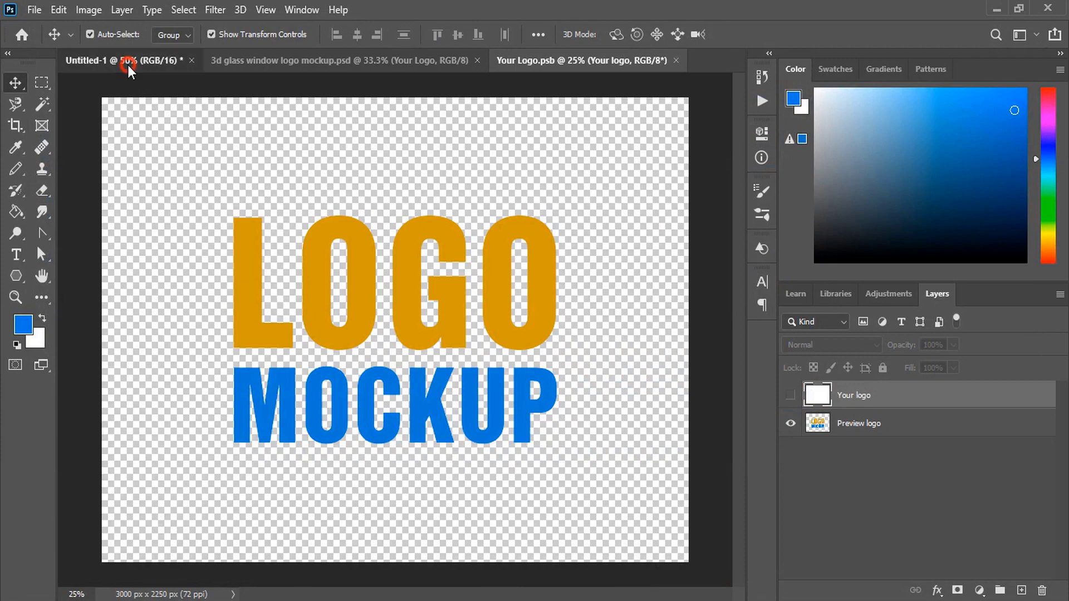
left_click(128, 64)
left_click_drag(379, 386, 582, 77)
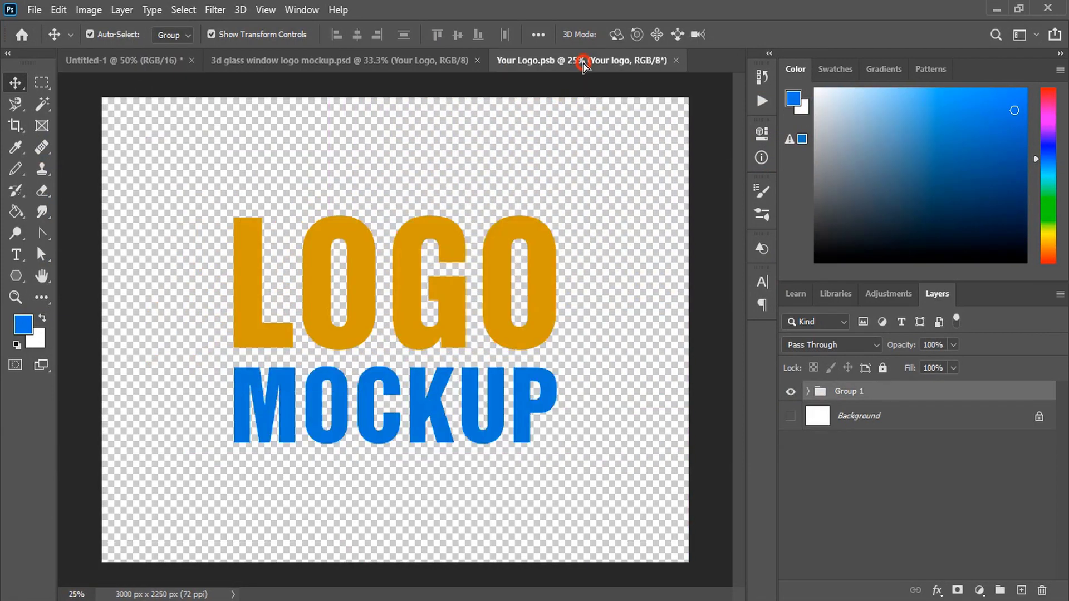
left_click_drag(581, 77, 387, 388)
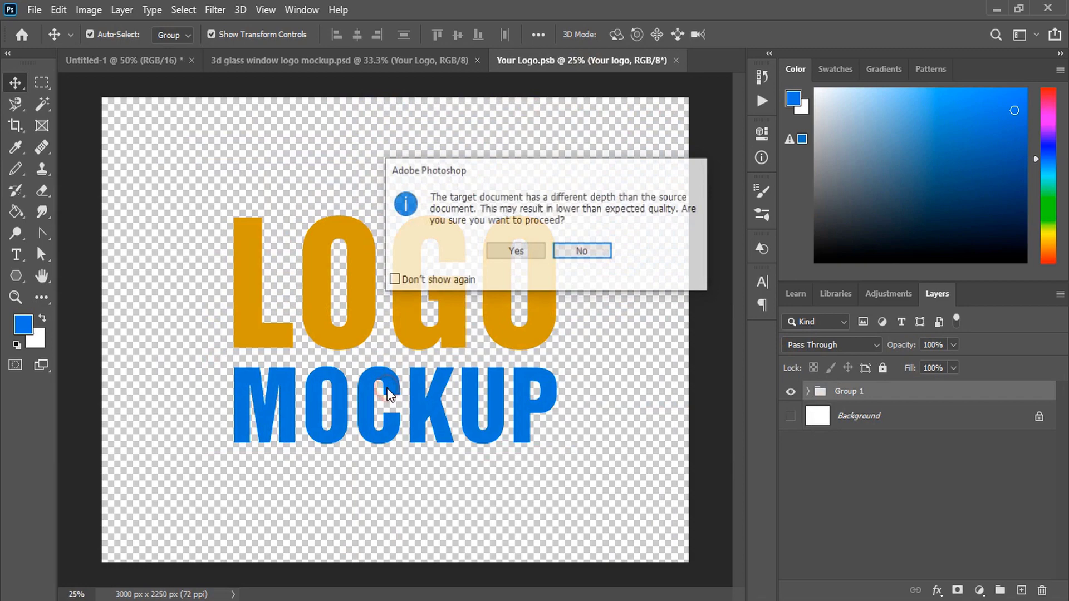
left_click(515, 251)
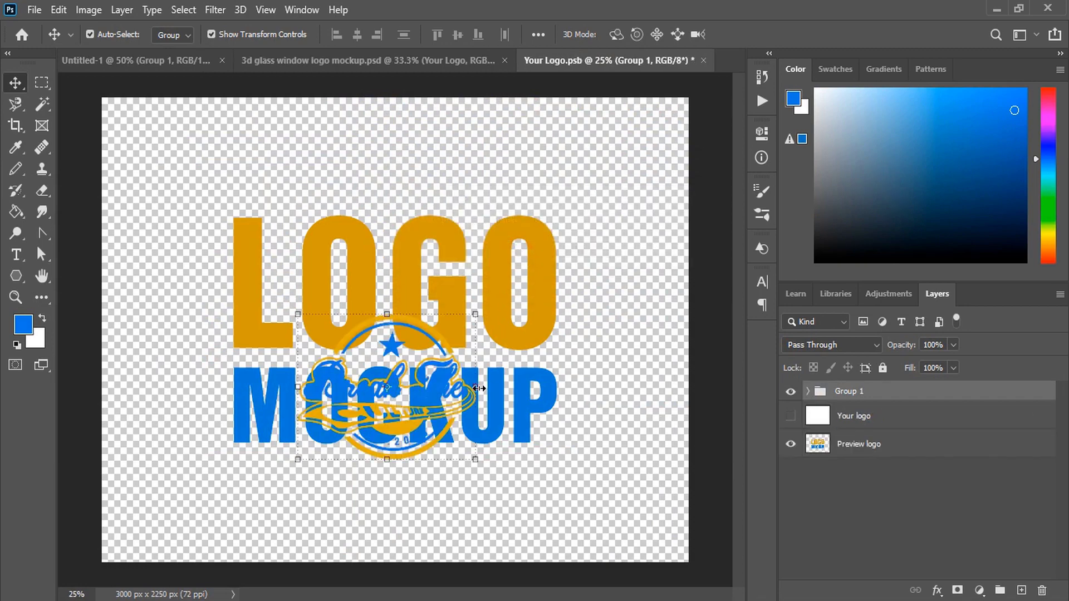
Scale the badge to about double, hide Preview logo, and save Your Logo.psb
mouse_move(479, 389)
left_mouse_down()
mouse_move(570, 418)
mouse_move(523, 360)
left_mouse_up()
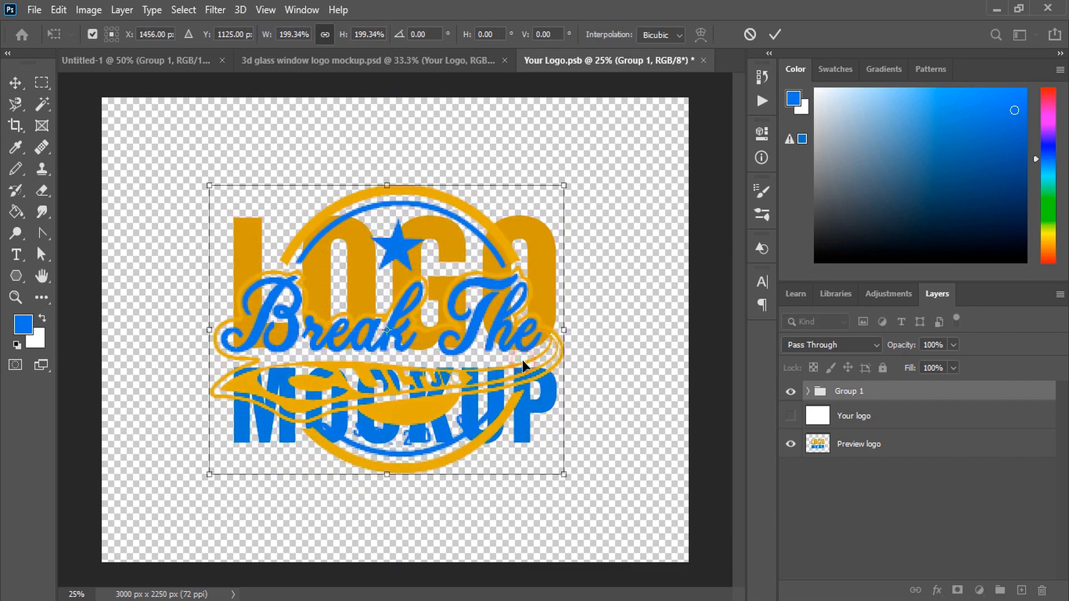
left_click(791, 445)
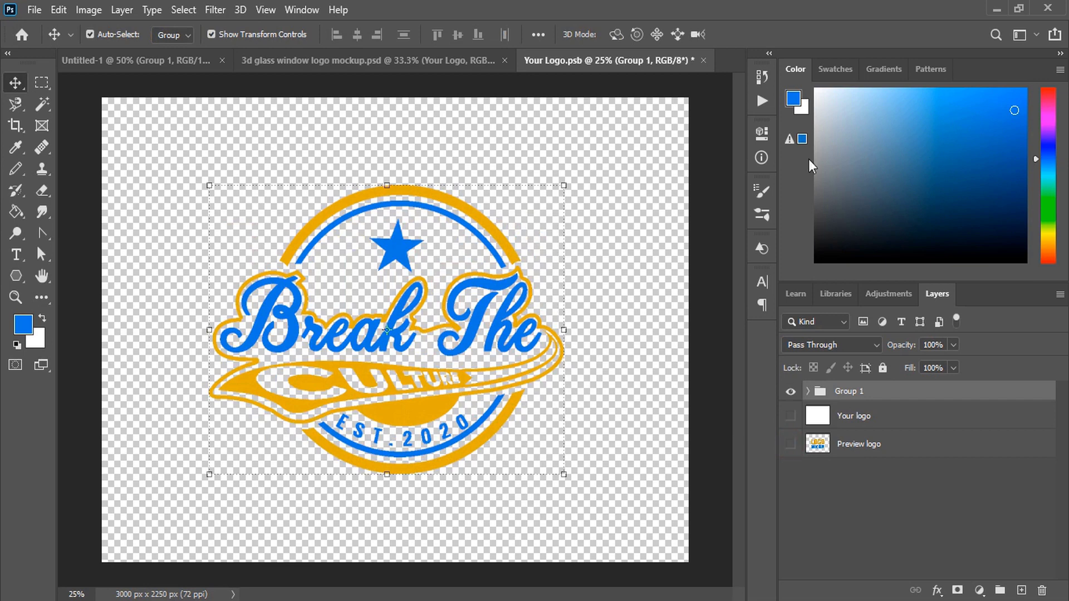
left_click(704, 61)
left_click(458, 240)
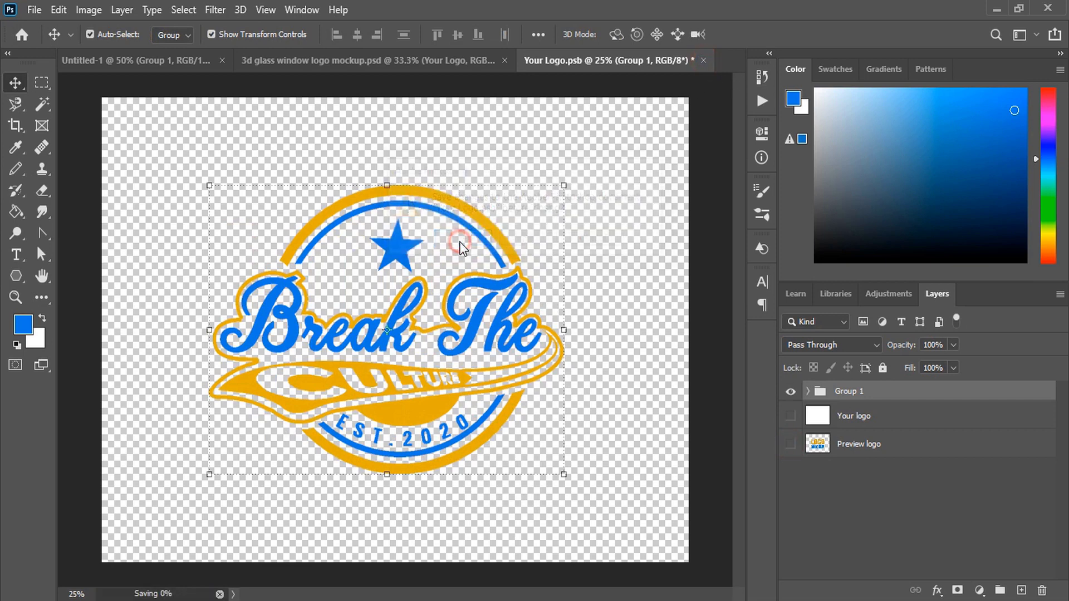
Return to the 3d glass window mockup and zoom in on the placed badge
left_click(301, 61)
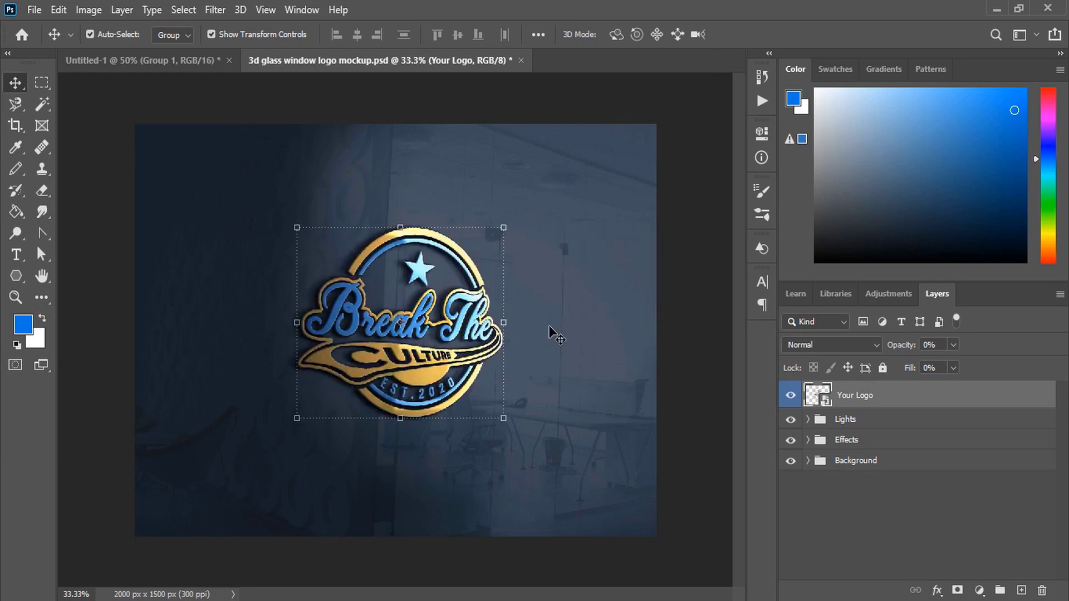
key("ctrl+plus")
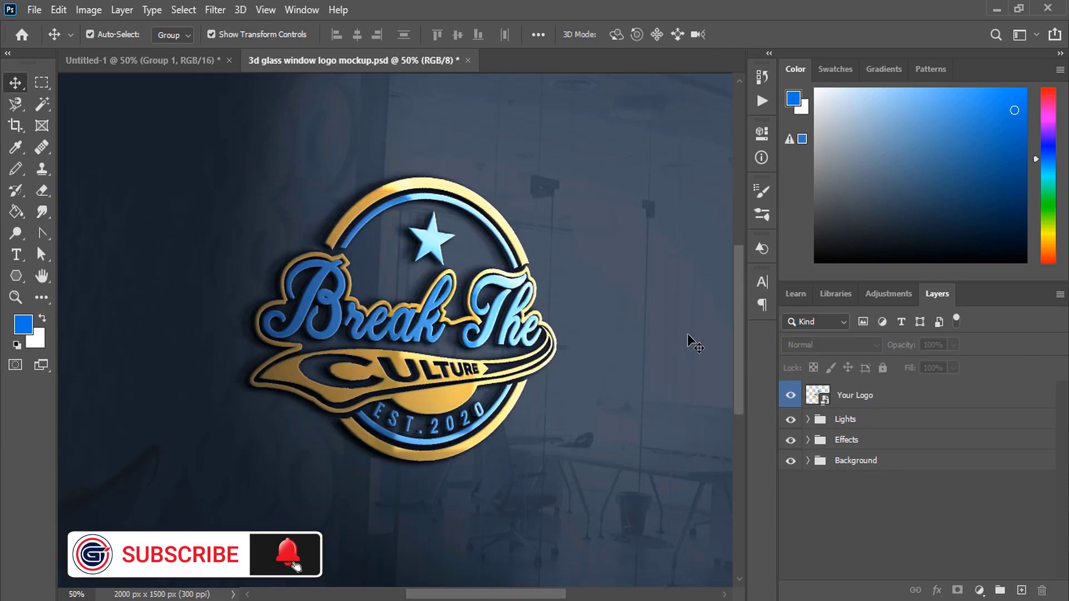